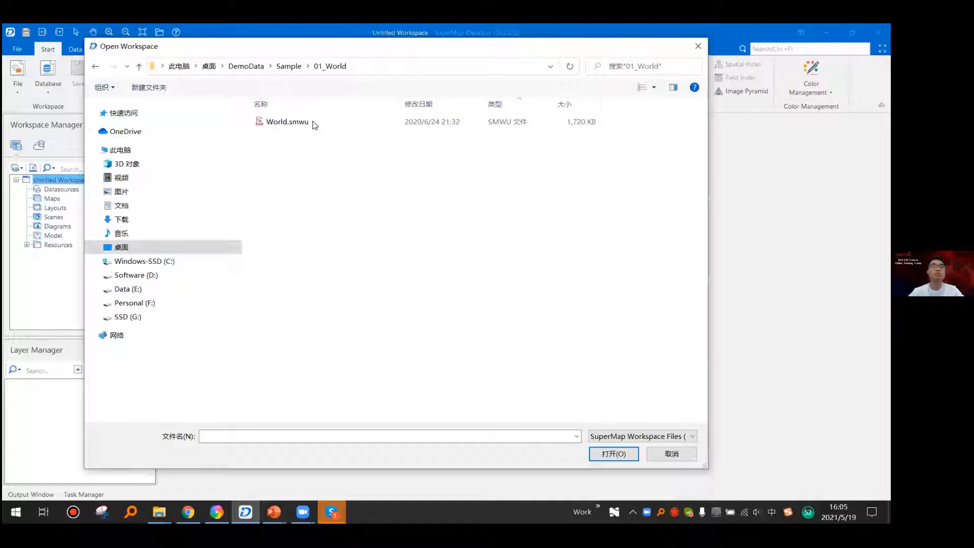
# - Open the World.smwu workspace and build a map from the world, rivers and lakes datasets
pyautogui.doubleClick(313, 122)
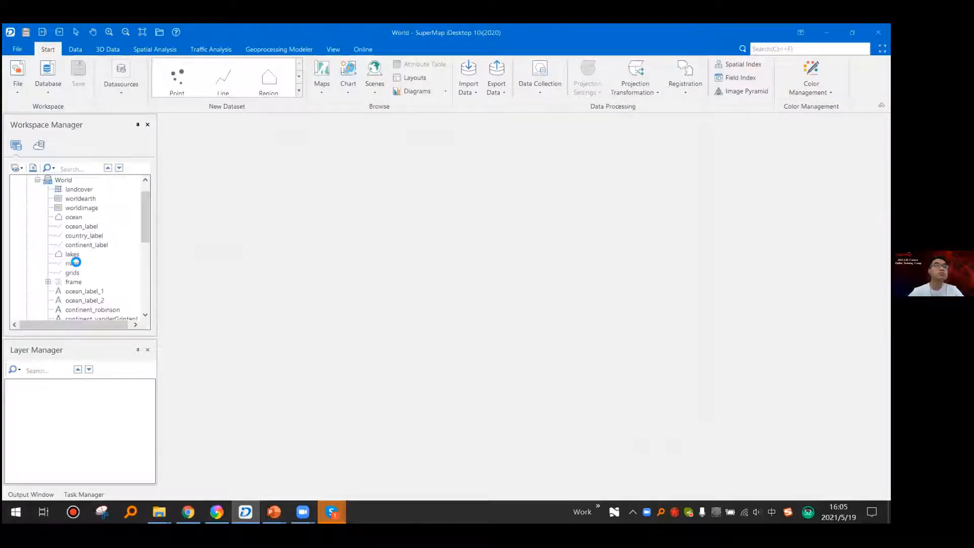
pyautogui.scroll(-6, 76, 263)
pyautogui.moveTo(75, 263); pyautogui.dragTo(229, 263)
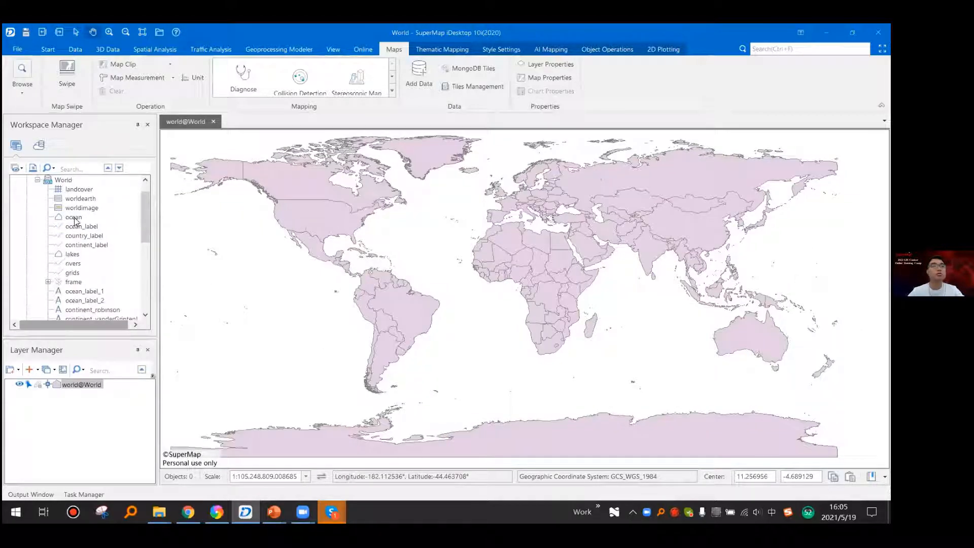
pyautogui.moveTo(72, 254); pyautogui.dragTo(435, 290)
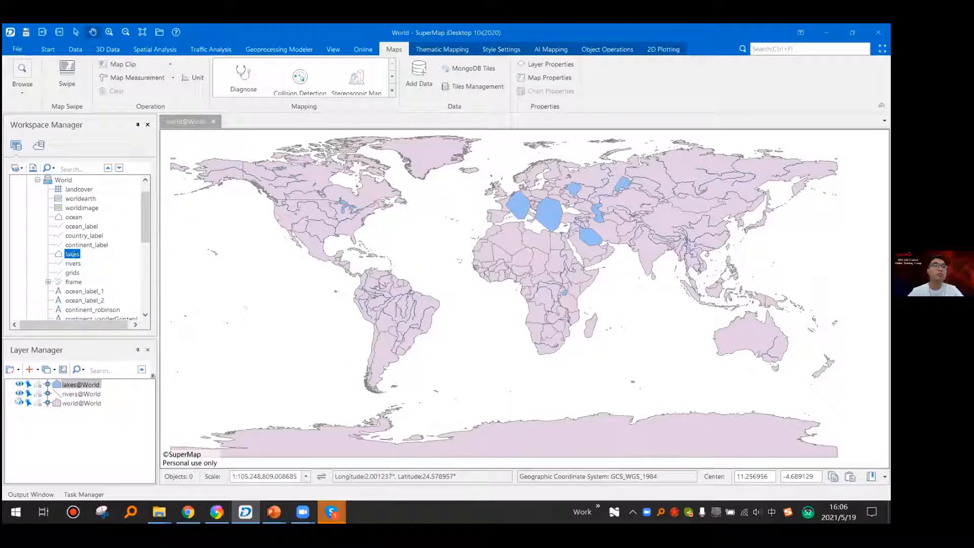
# - Show only the lakes layer, make it editable and delete the oversized lake polygons around Europe and the Middle East
pyautogui.doubleClick(100, 385)
pyautogui.click(37, 385)
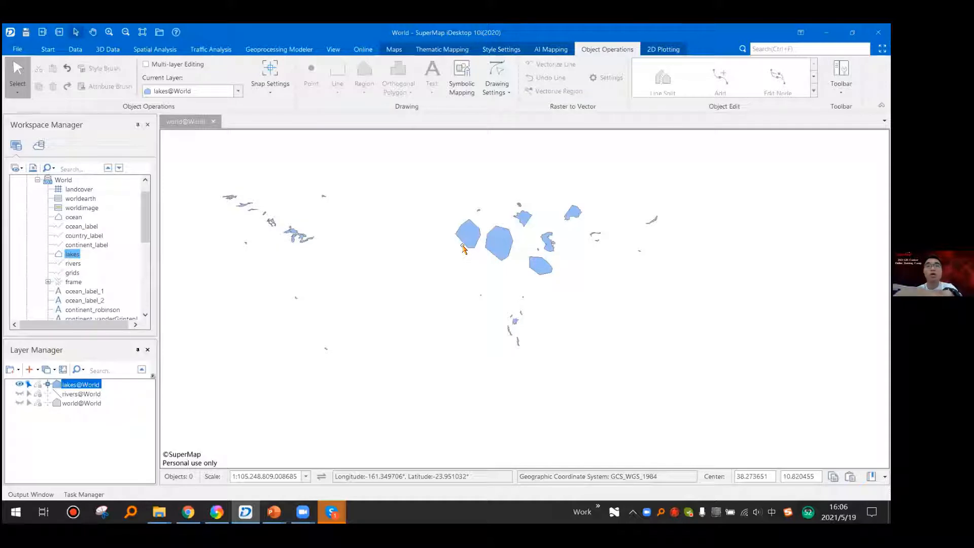
pyautogui.click(478, 235)
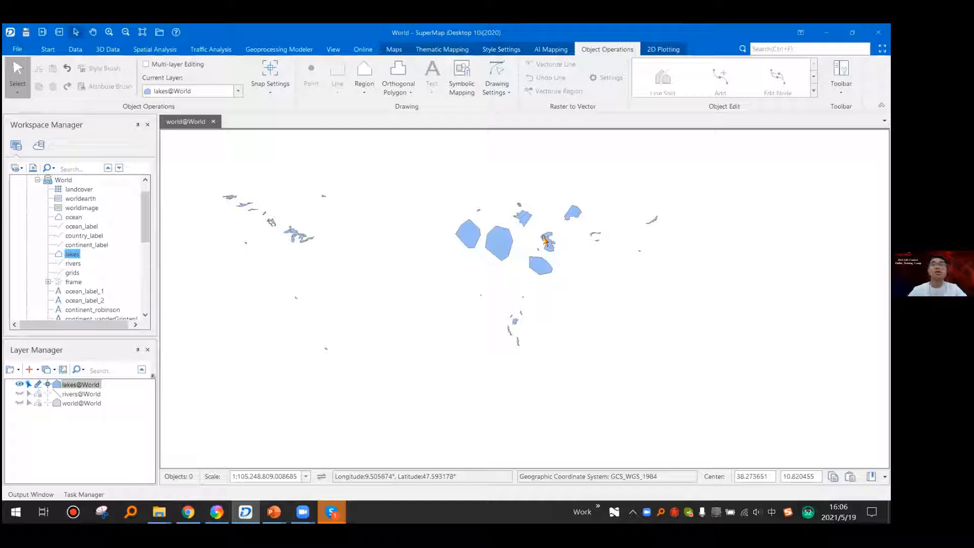
pyautogui.click(468, 233)
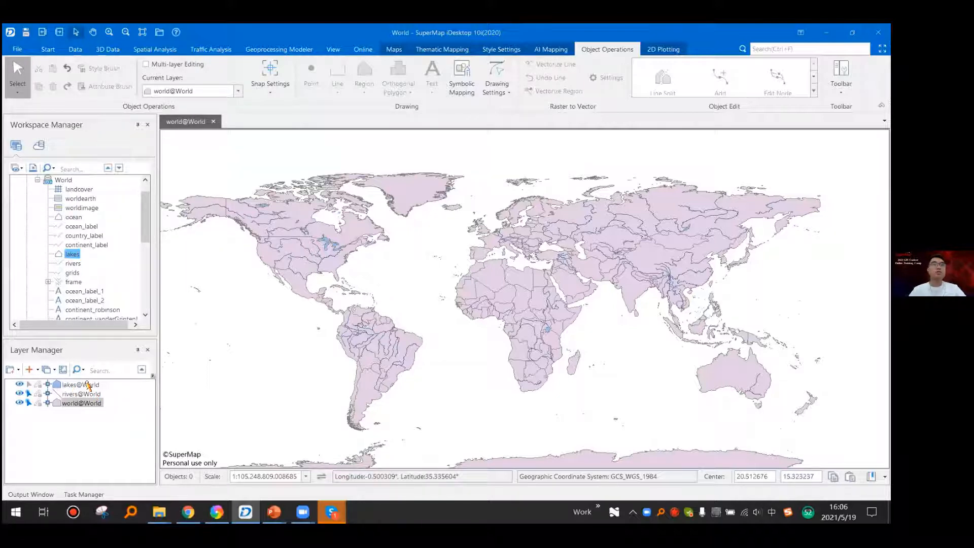
# - Open the layer style settings of the lakes layer and hide the rivers and world layers
pyautogui.click(88, 385)
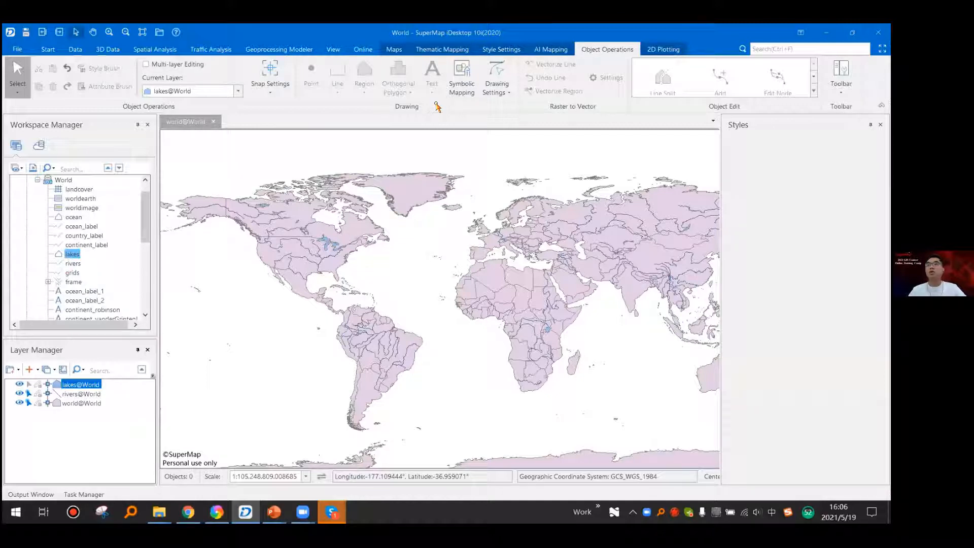
pyautogui.click(19, 394)
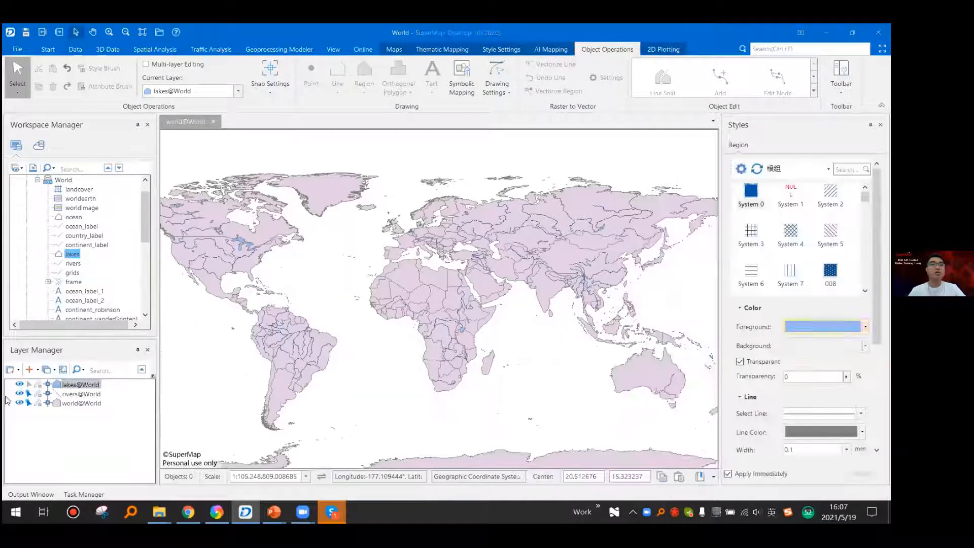
pyautogui.click(20, 403)
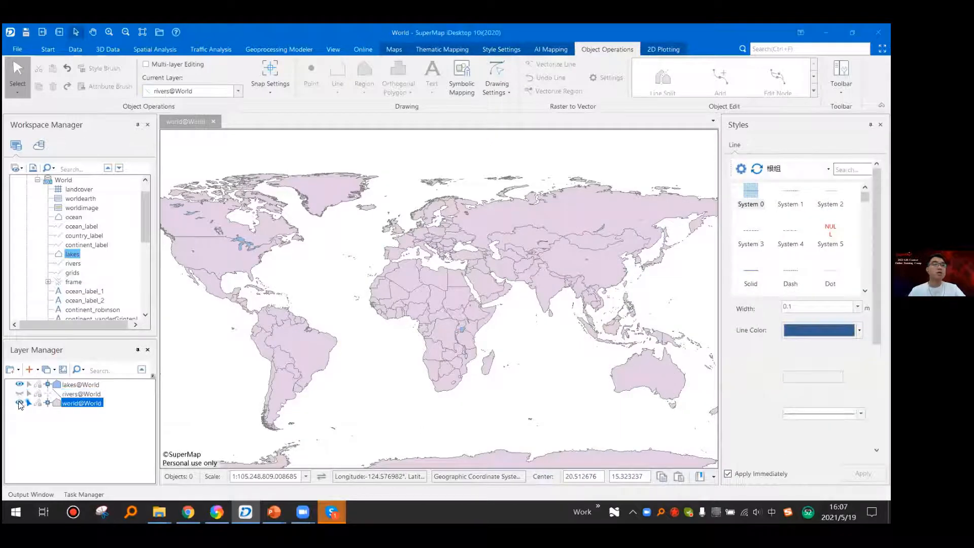
pyautogui.scroll(3, 248, 261)
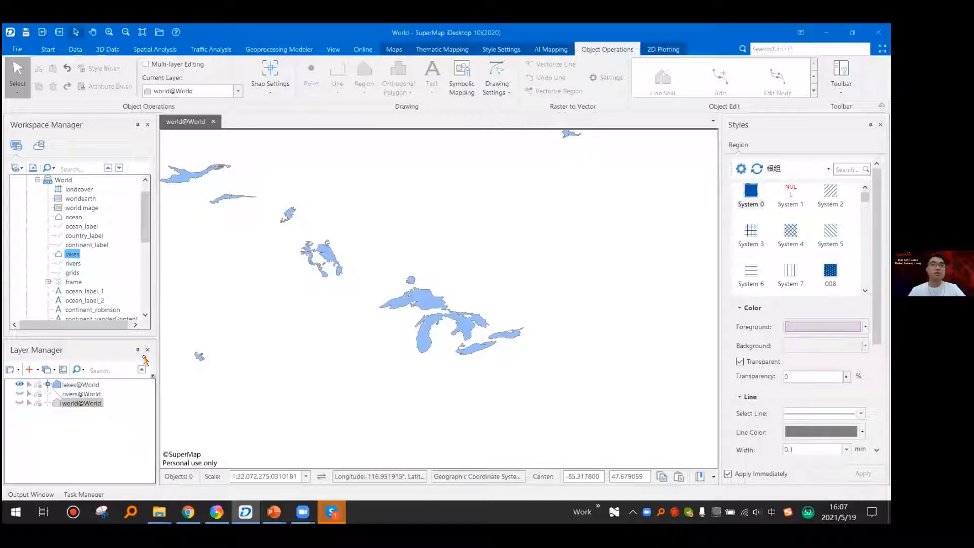
pyautogui.moveTo(195, 370); pyautogui.dragTo(237, 386)
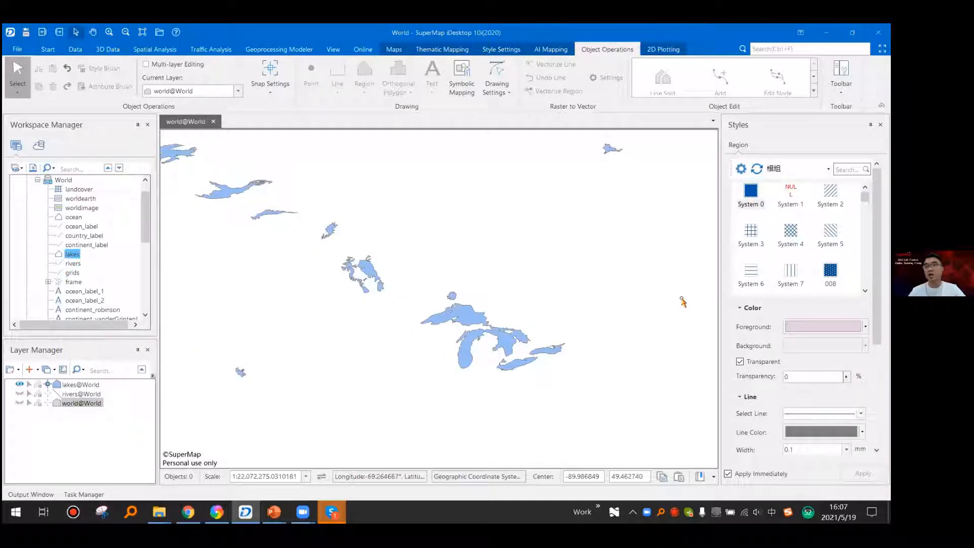
# - Set the foreground fill colour of the lakes layer to dark blue
pyautogui.click(823, 327)
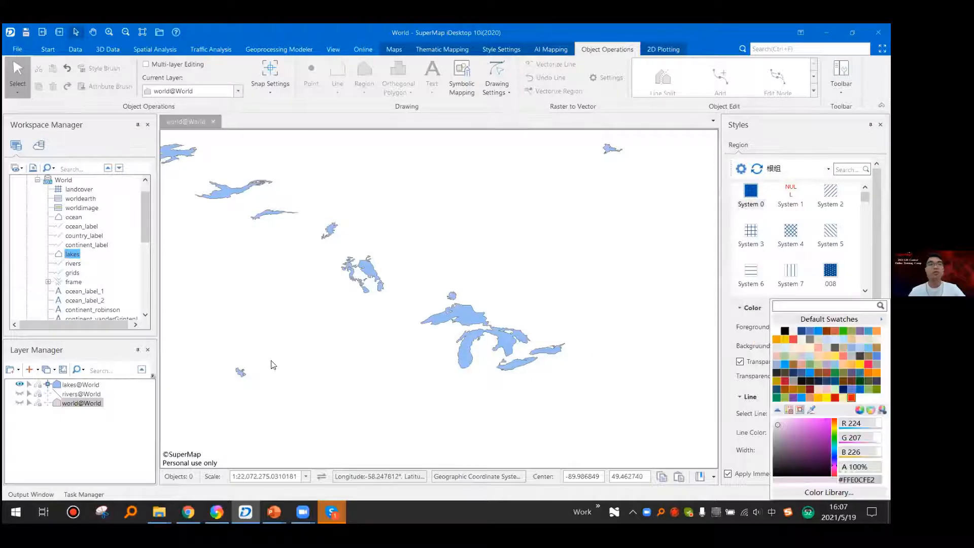
pyautogui.click(71, 386)
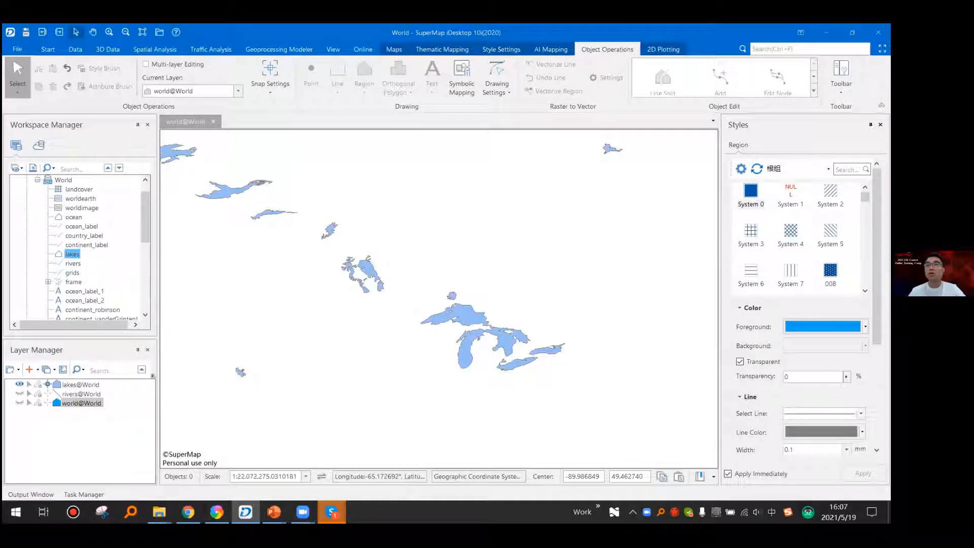
pyautogui.click(80, 384)
pyautogui.click(822, 326)
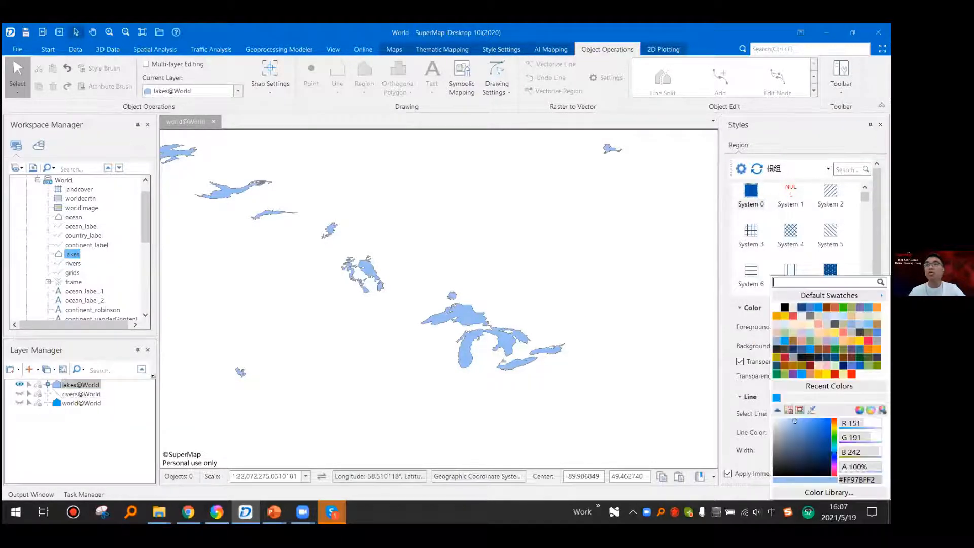
pyautogui.click(810, 374)
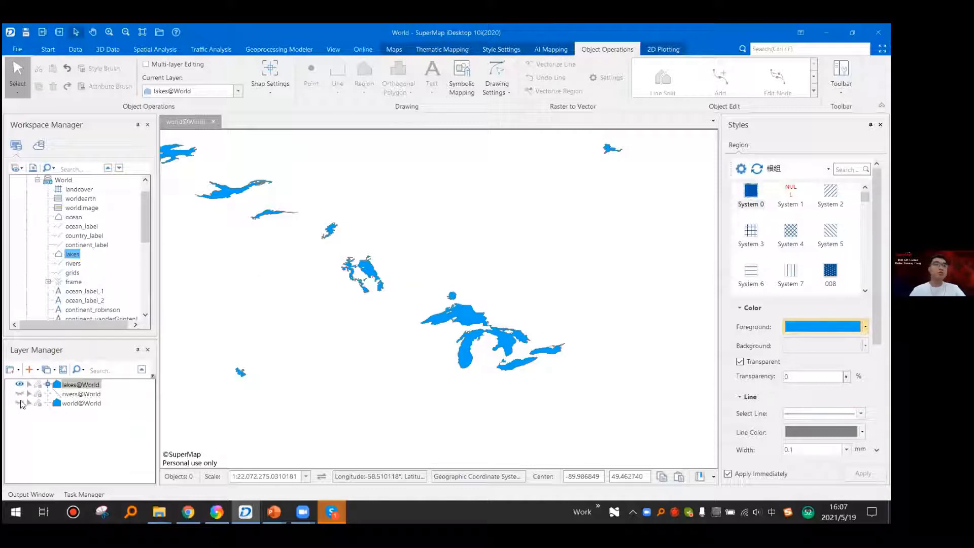
pyautogui.scroll(-2, 544, 319)
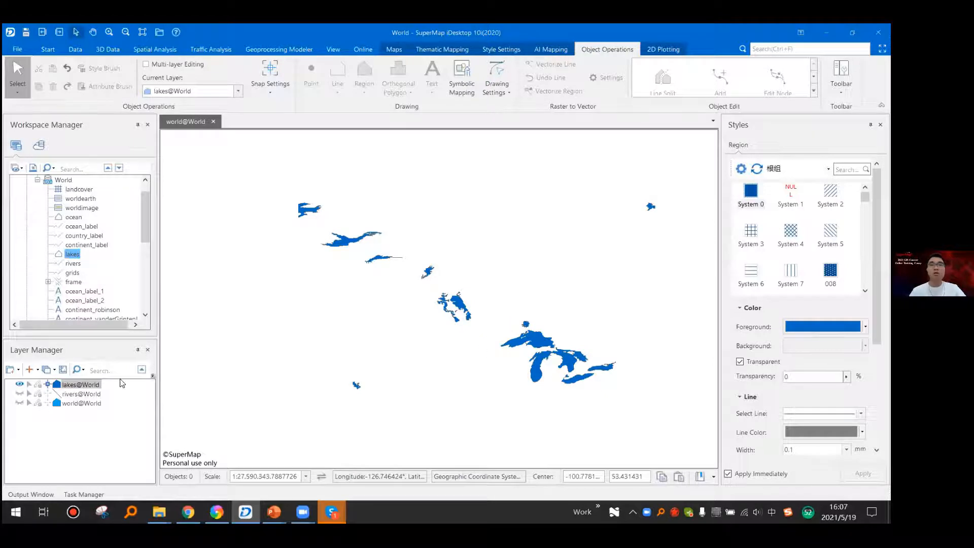
# - Show the world layer again, fill it with pale yellow and set a thicker border line width
pyautogui.click(19, 403)
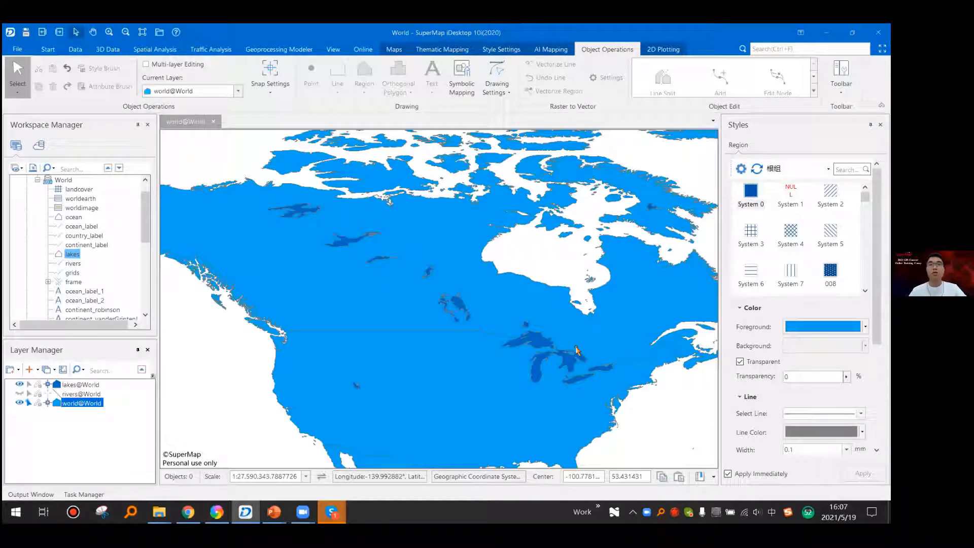
pyautogui.scroll(-2, 577, 350)
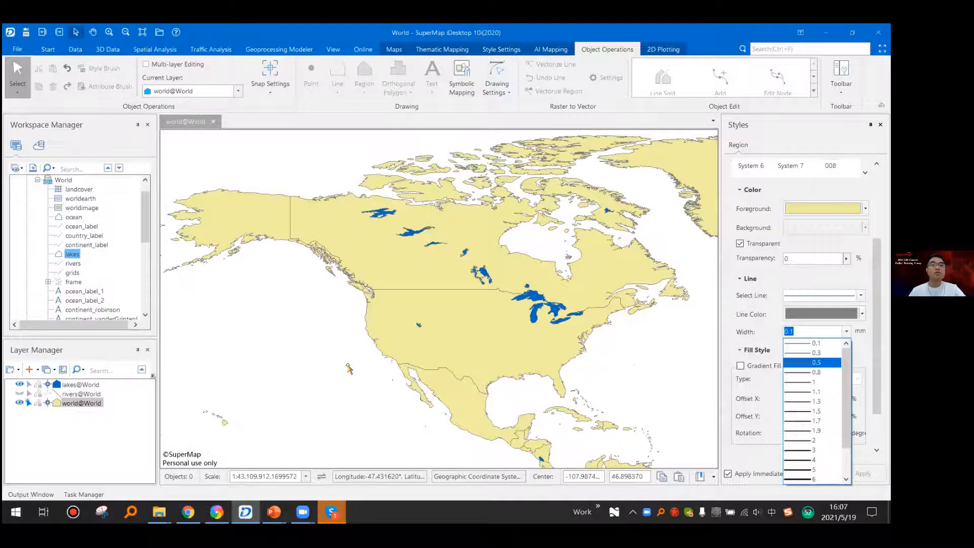
pyautogui.click(802, 406)
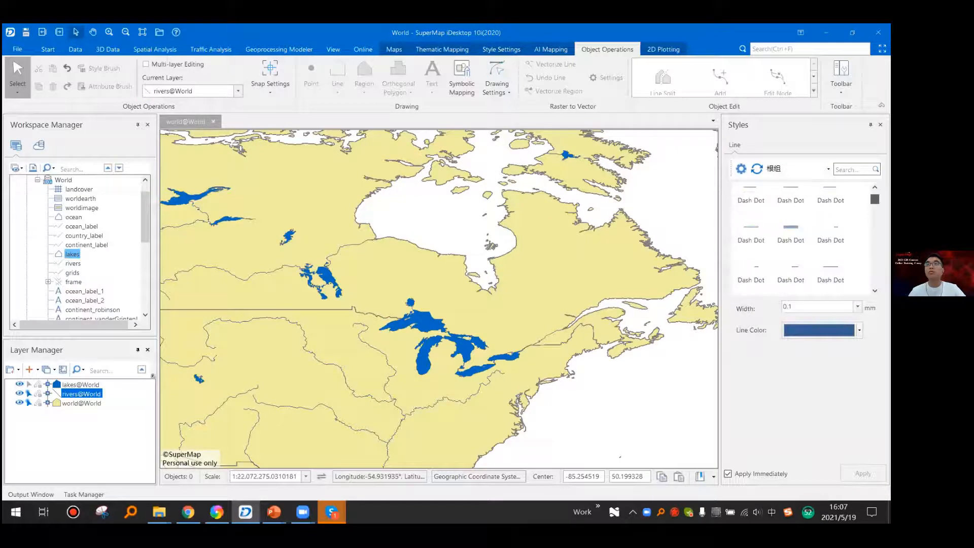
# - Browse the line symbols for the rivers layer and set its line colour to bright blue
pyautogui.scroll(2, 764, 219)
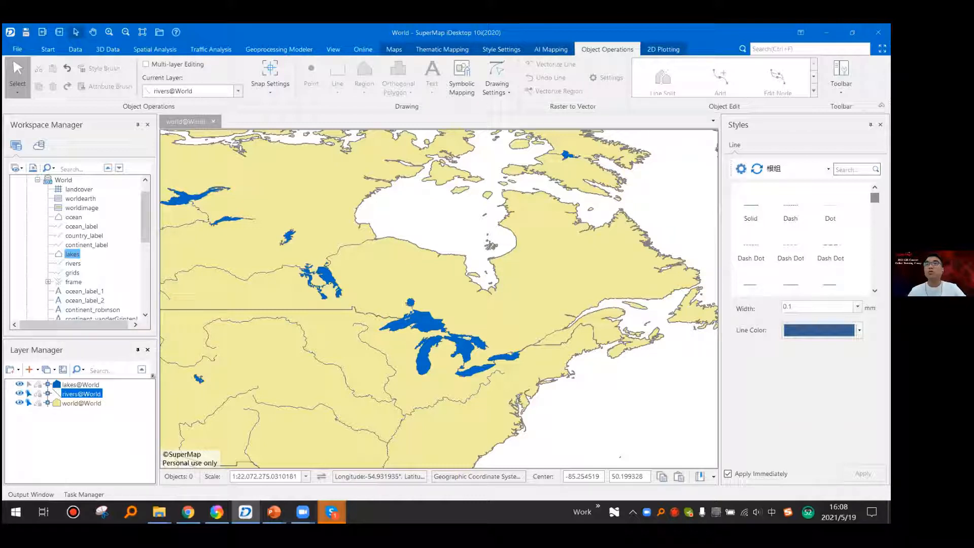
pyautogui.scroll(-3, 830, 226)
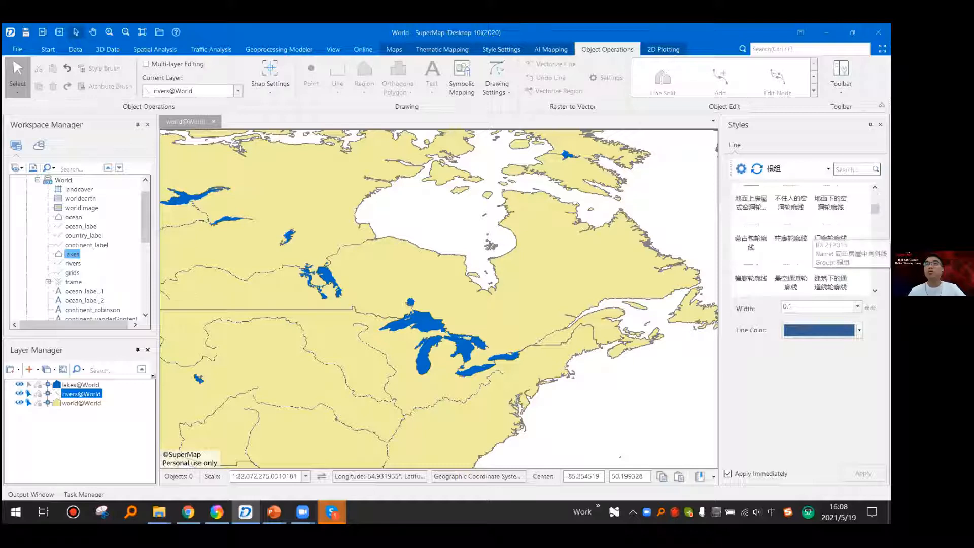
pyautogui.scroll(4, 831, 226)
pyautogui.click(859, 331)
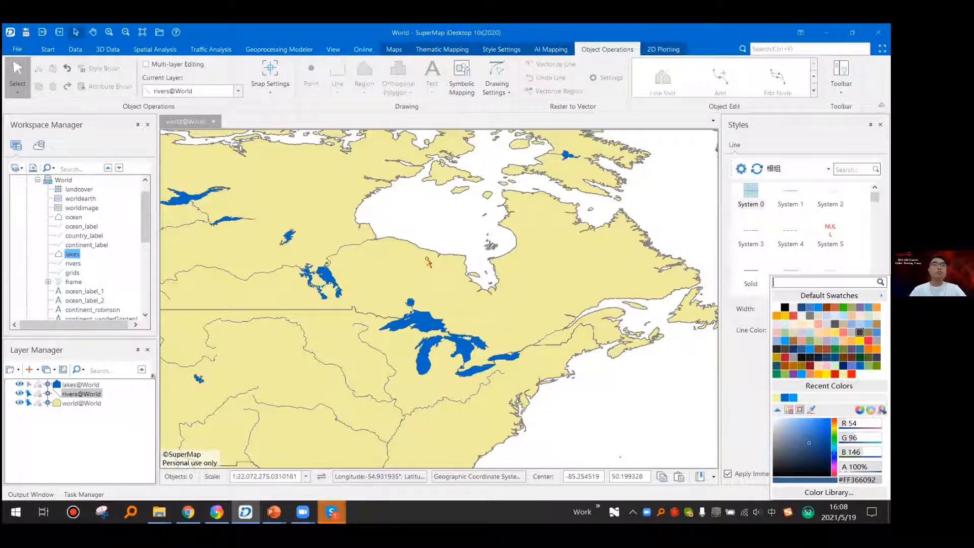
pyautogui.click(818, 308)
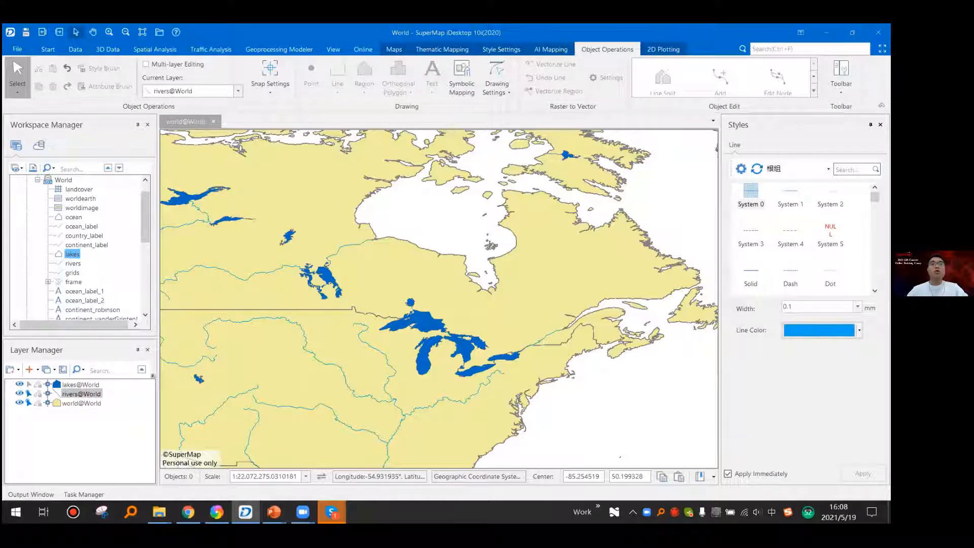
pyautogui.scroll(-3, 439, 299)
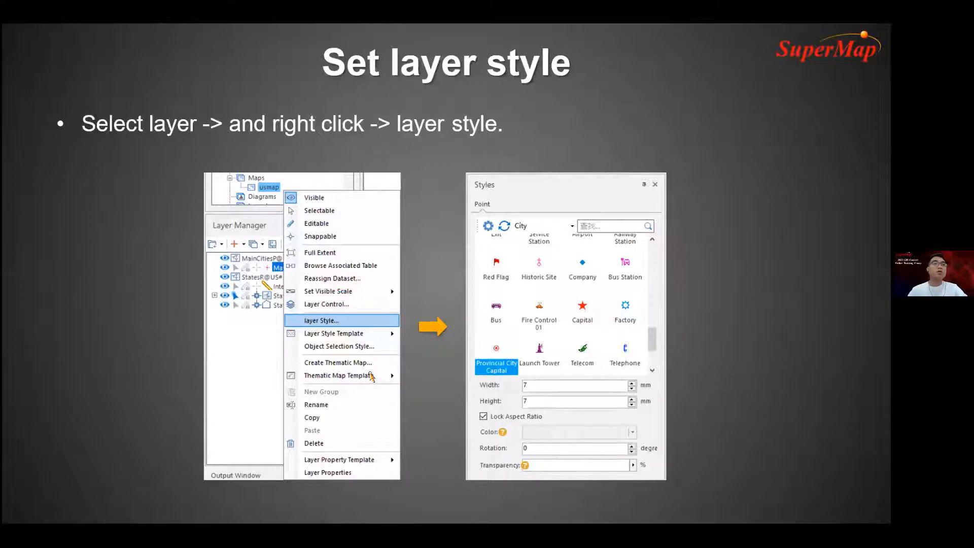
# - Switch back to SuperMap iDesktop and add the capital point dataset to the world map
pyautogui.hotkey('alt', 'Tab')
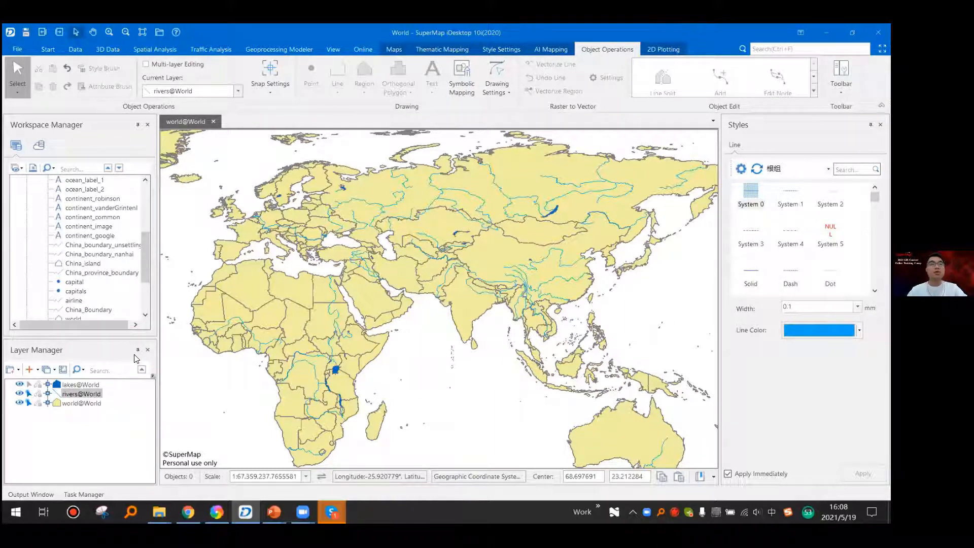
pyautogui.moveTo(75, 282); pyautogui.dragTo(461, 330)
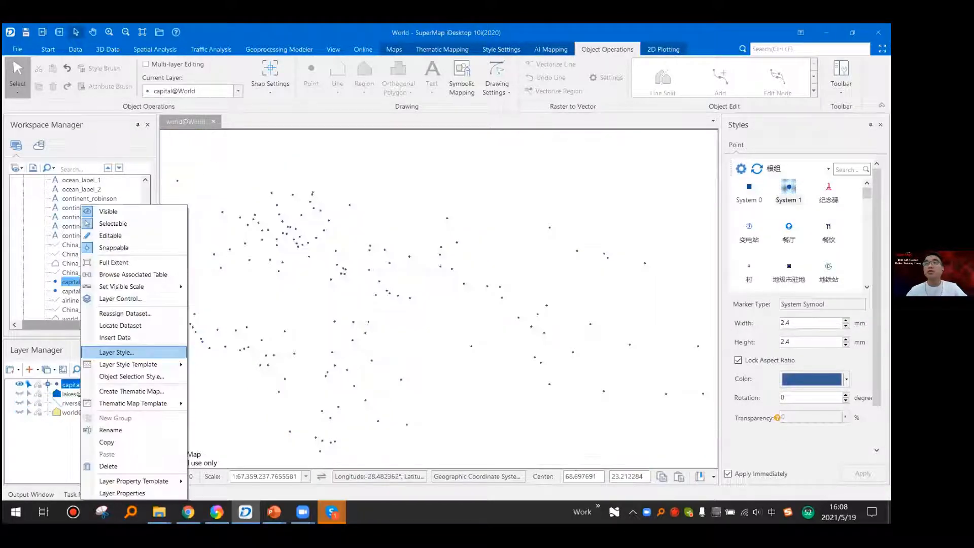
# - Set the capital layer's point symbol to the red star 北京 and close the style settings
pyautogui.click(116, 353)
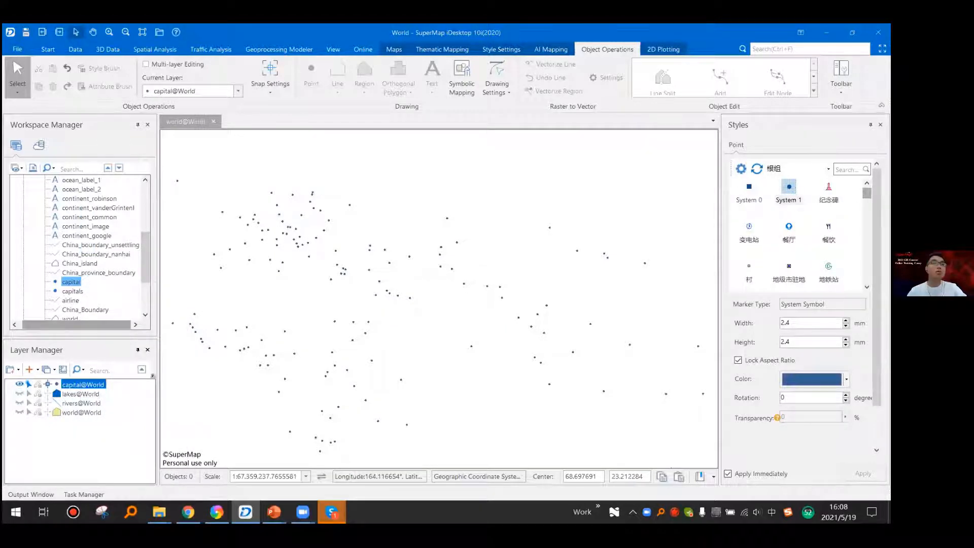
pyautogui.moveTo(867, 193); pyautogui.dragTo(866, 277)
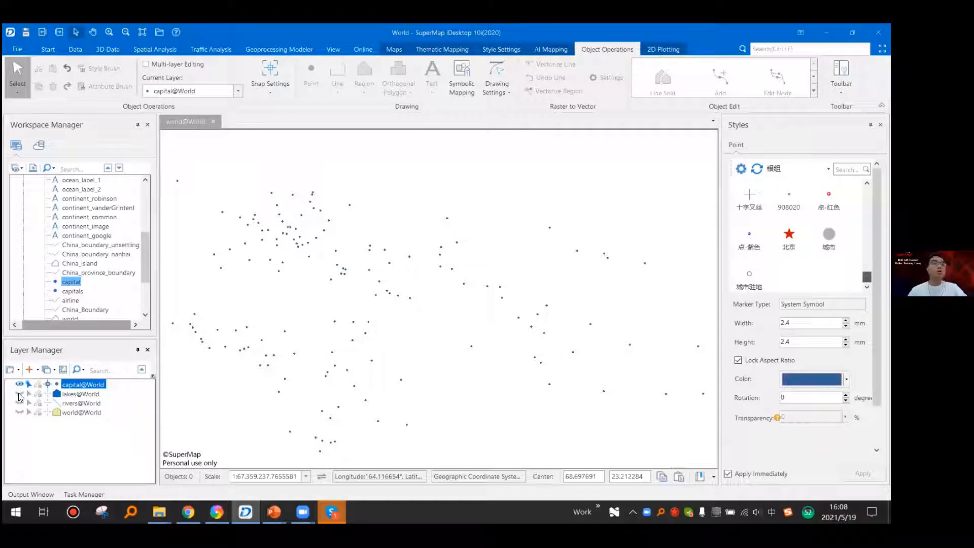
pyautogui.click(789, 235)
pyautogui.click(880, 124)
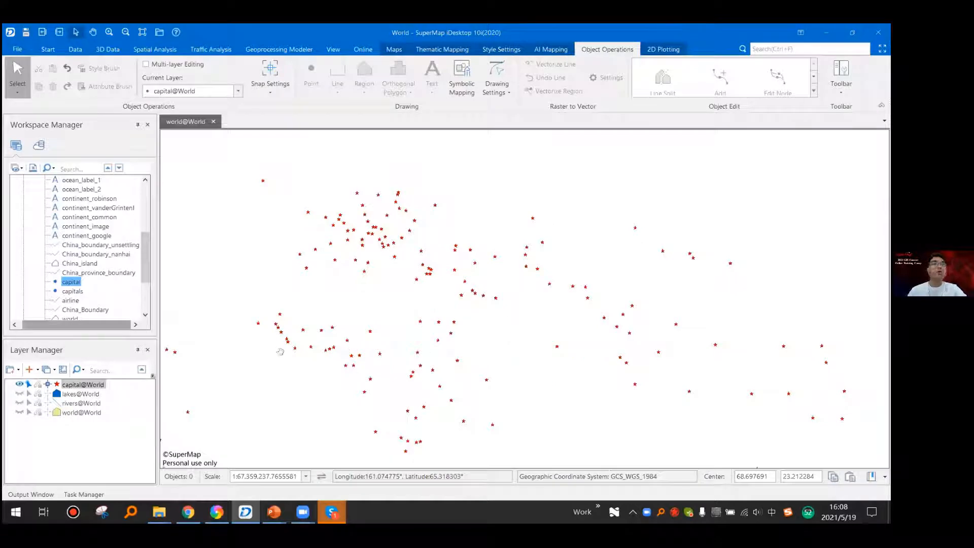
# - Make the lakes, rivers and world layers visible again beneath the capital points
pyautogui.click(19, 394)
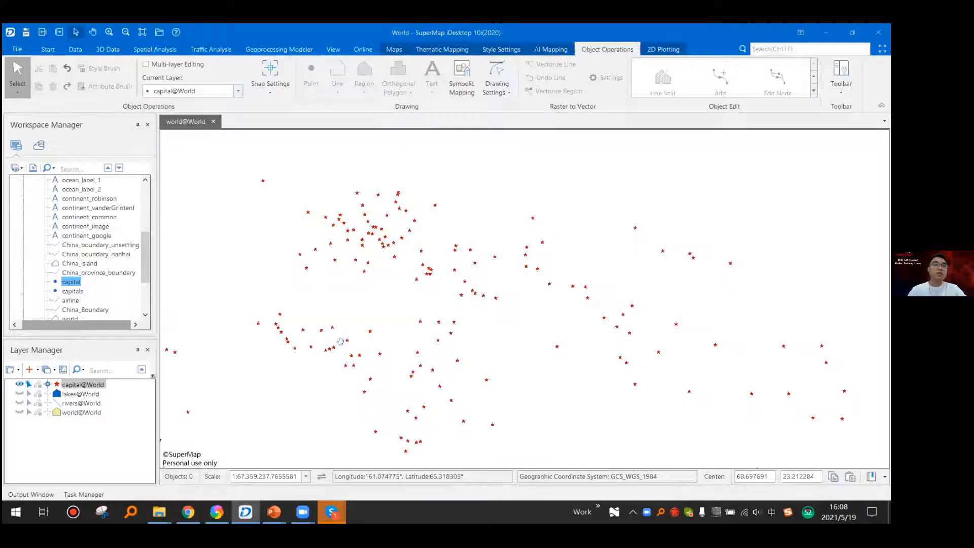
pyautogui.click(19, 403)
pyautogui.click(19, 412)
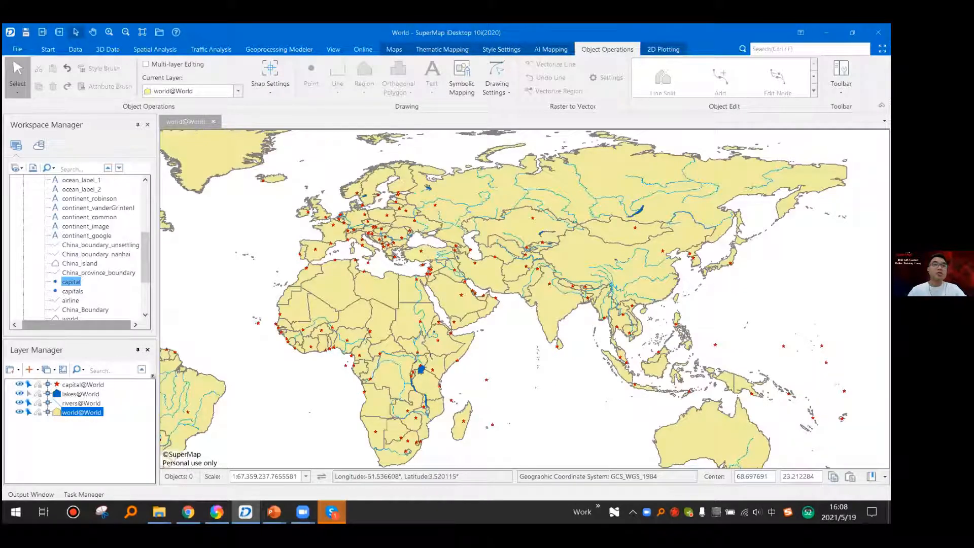
pyautogui.moveTo(311, 355); pyautogui.dragTo(347, 336)
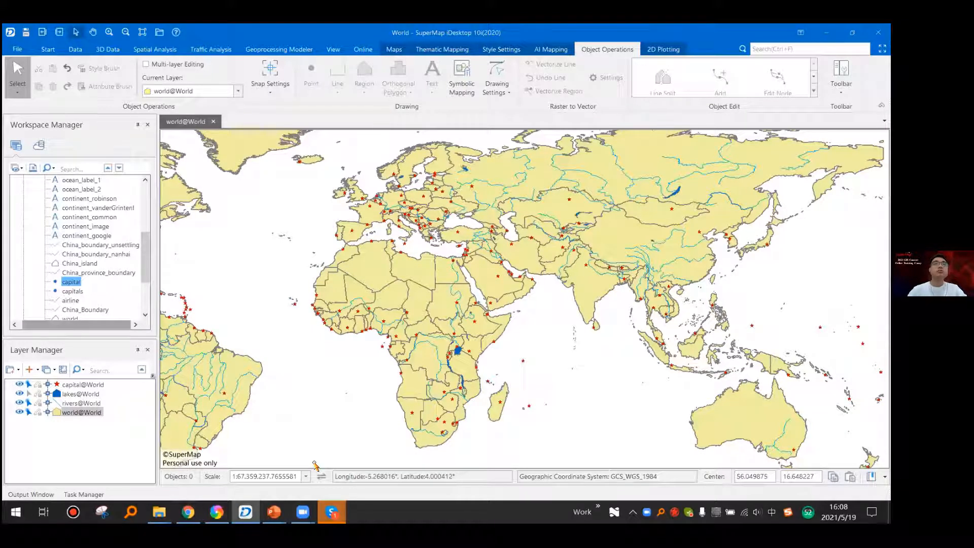
# - Switch to the presentation and advance to the "Save map and workspace" slide
pyautogui.moveTo(245, 512)
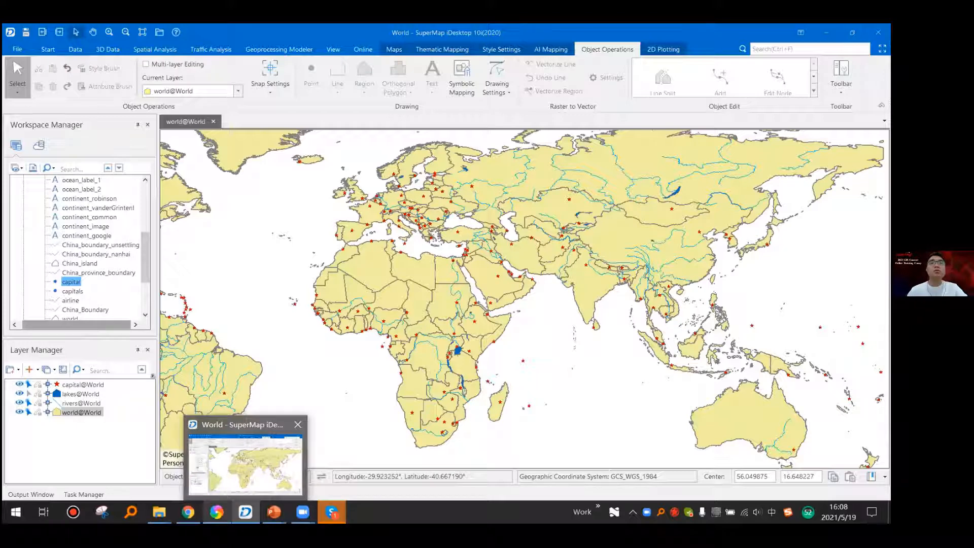
pyautogui.hotkey('alt', 'Tab')
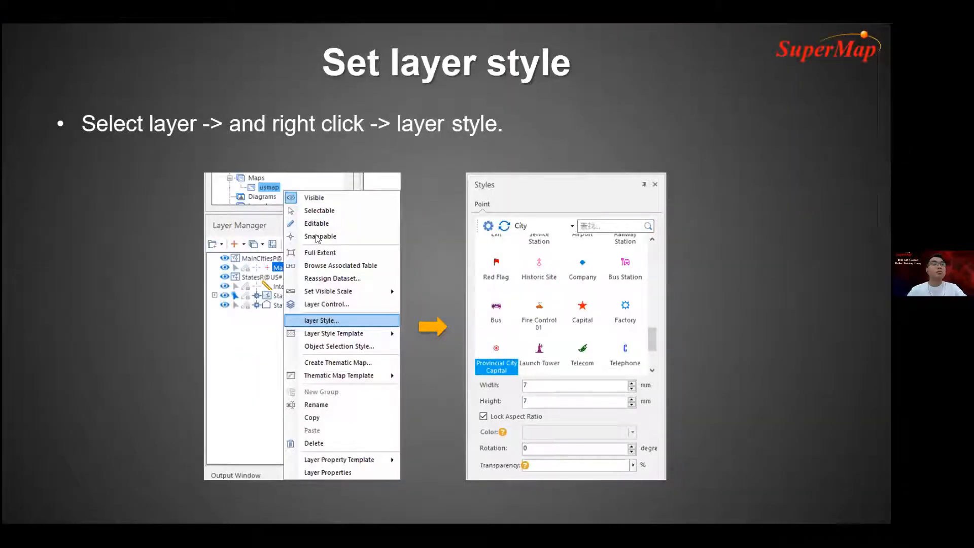
pyautogui.press('Right')
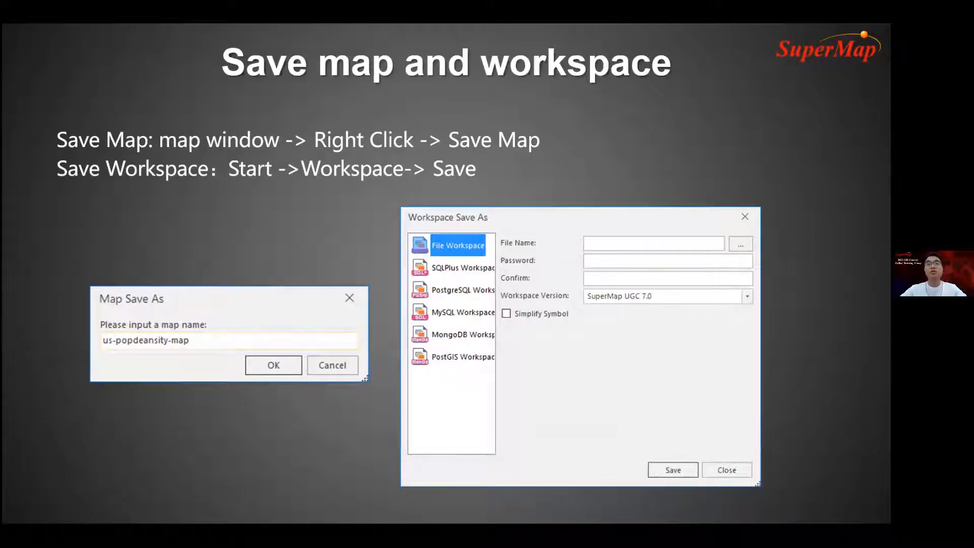
# - Switch to SuperMap iDesktop, close the styled world map and save it in the workspace as World
pyautogui.hotkey('alt', 'Tab')
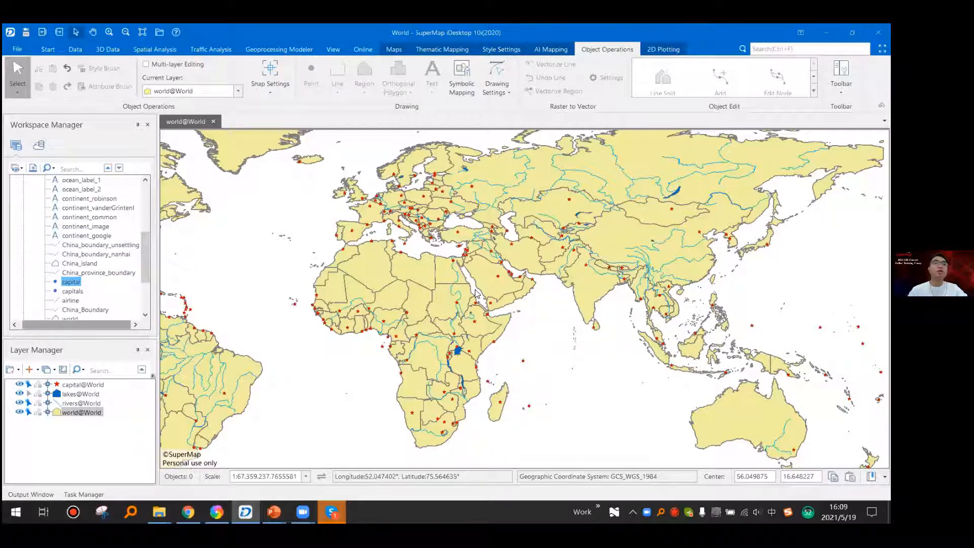
pyautogui.click(213, 121)
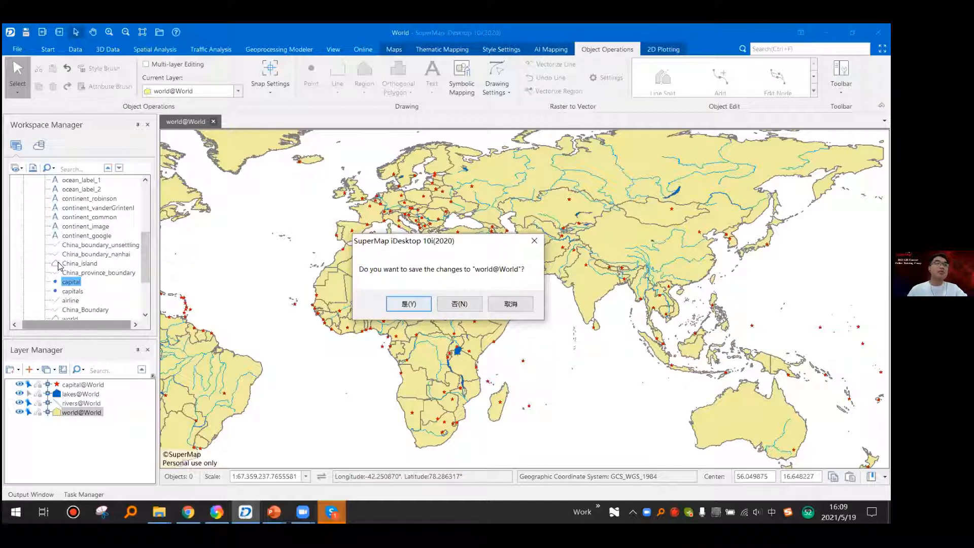
pyautogui.press('Return')
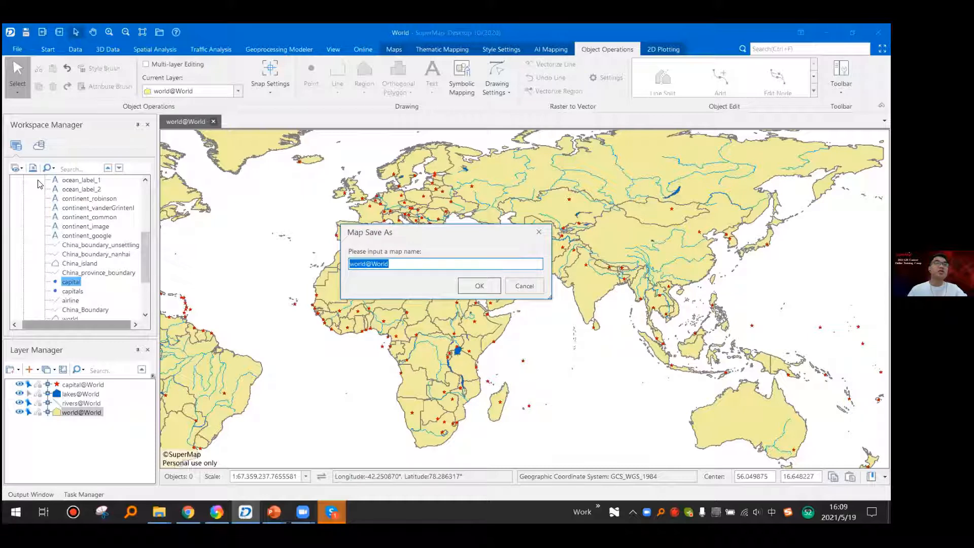
pyautogui.press('Return')
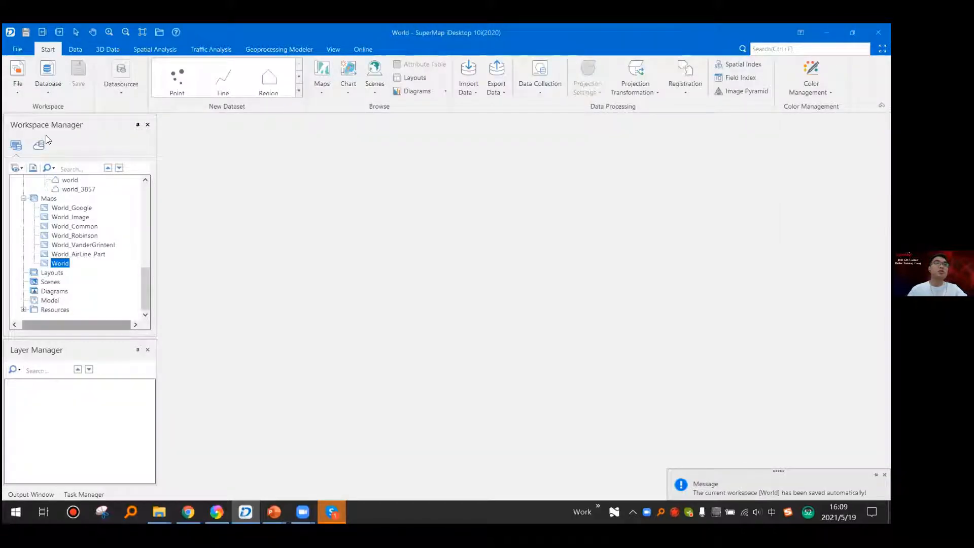
# - Save the World workspace with its newly saved map
pyautogui.click(21, 48)
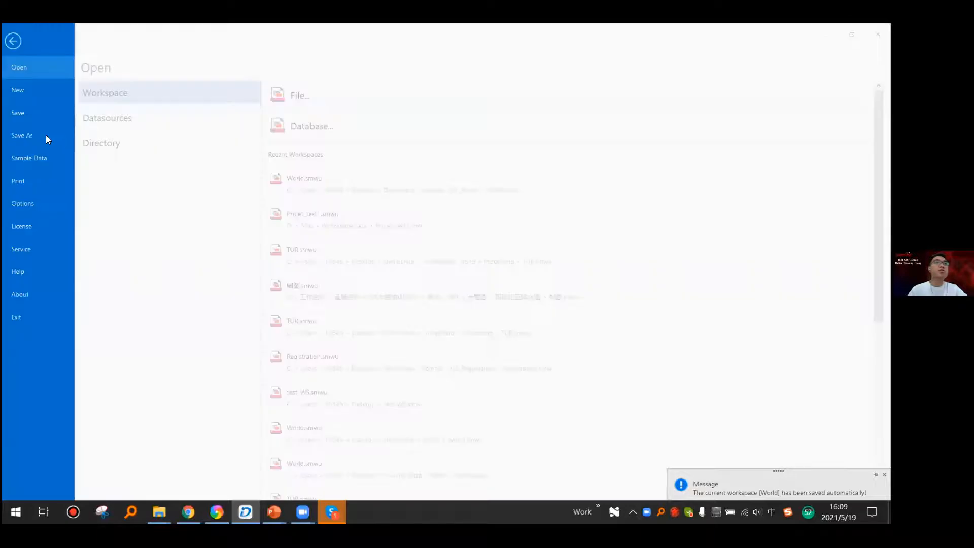
pyautogui.click(46, 135)
pyautogui.click(44, 112)
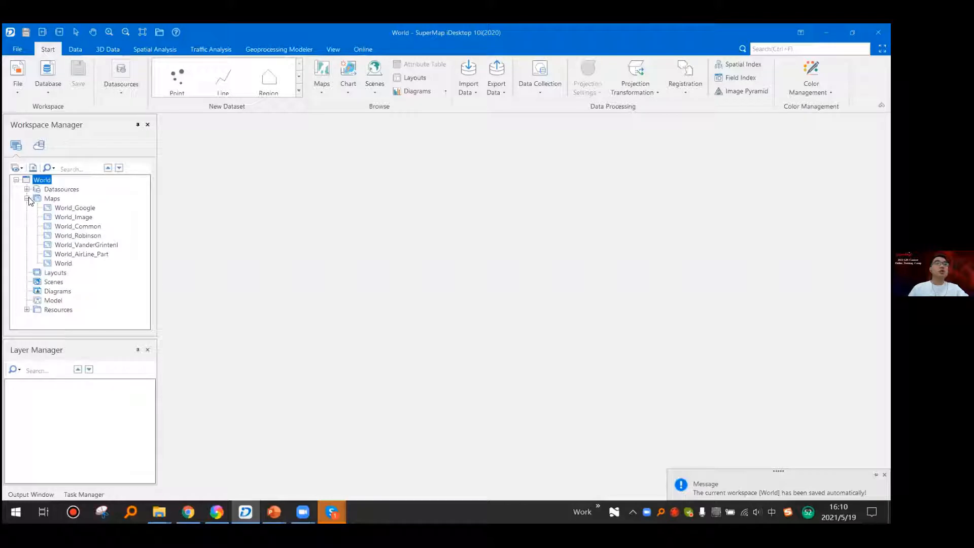
# - Collapse the workspace's map list and close the World workspace
pyautogui.click(27, 198)
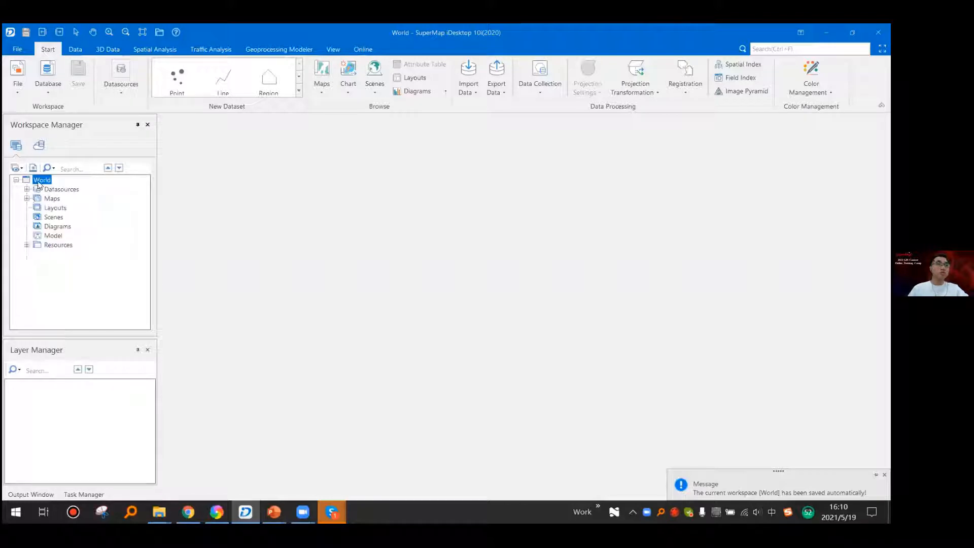
pyautogui.rightClick(38, 181)
pyautogui.click(81, 239)
# - Open the World.udbx datasource from the desktop folder DemoData > Sample > 01_World in the untitled workspace
pyautogui.rightClick(66, 190)
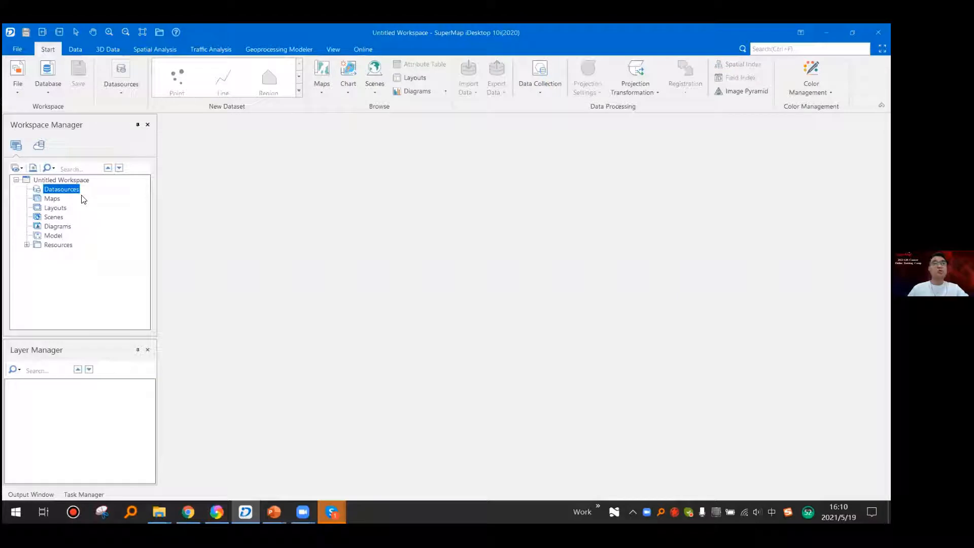
pyautogui.rightClick(56, 189)
pyautogui.click(94, 194)
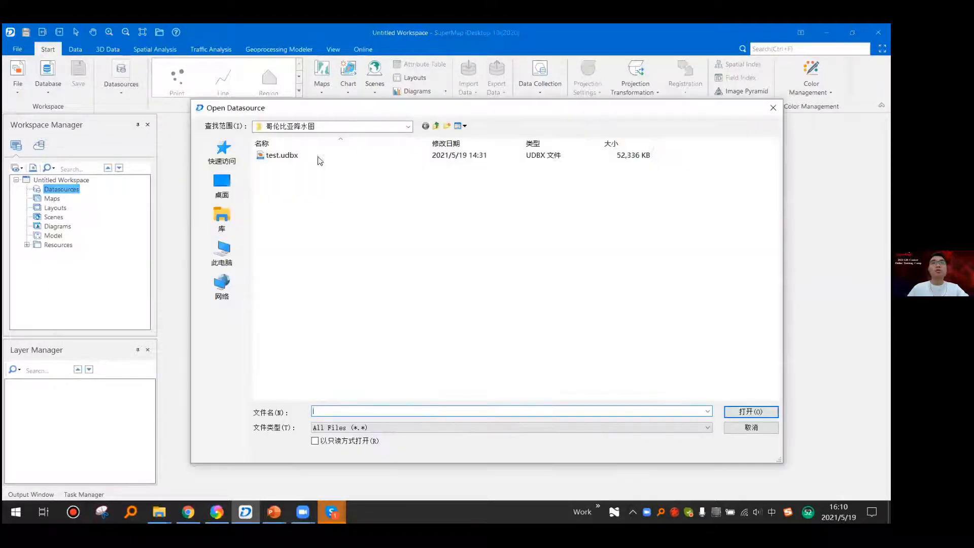
pyautogui.doubleClick(575, 186)
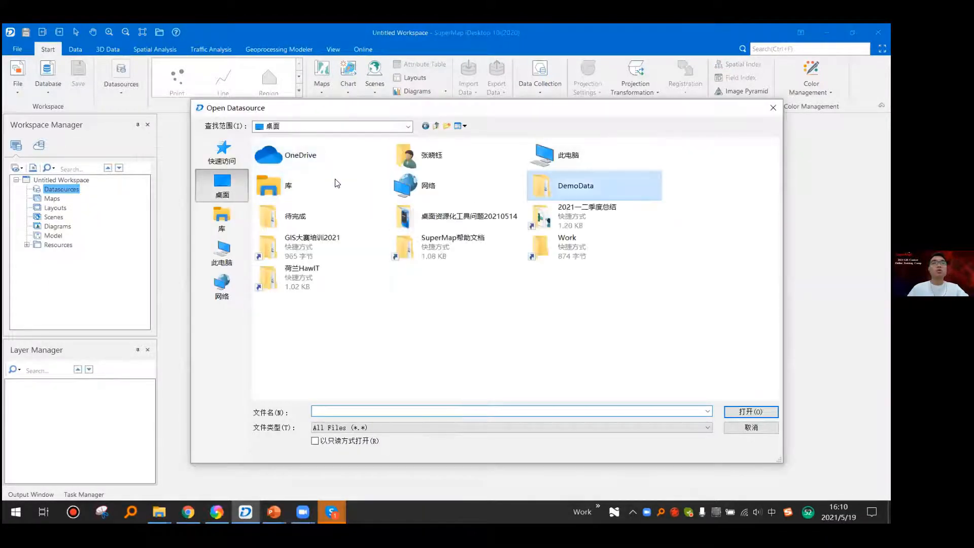
pyautogui.doubleClick(319, 157)
pyautogui.doubleClick(319, 156)
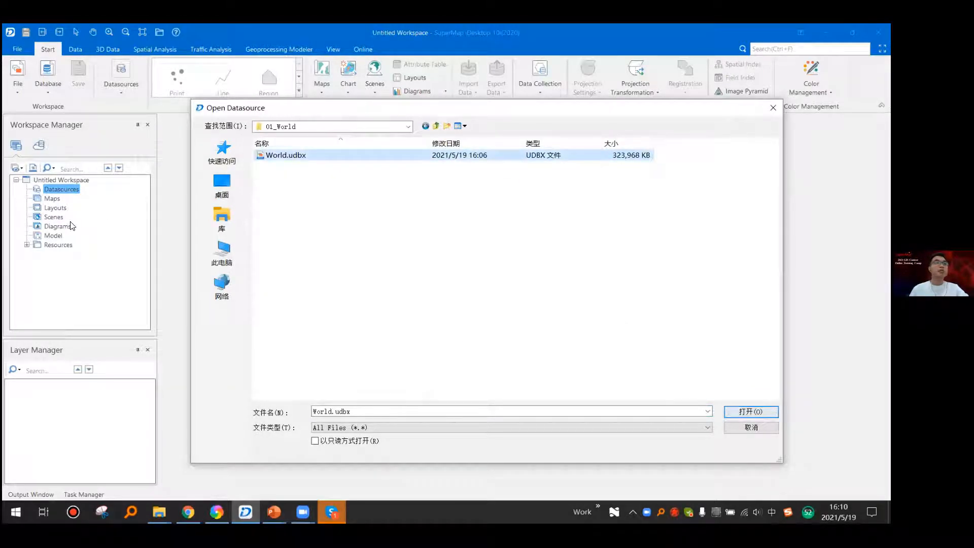
pyautogui.press('Return')
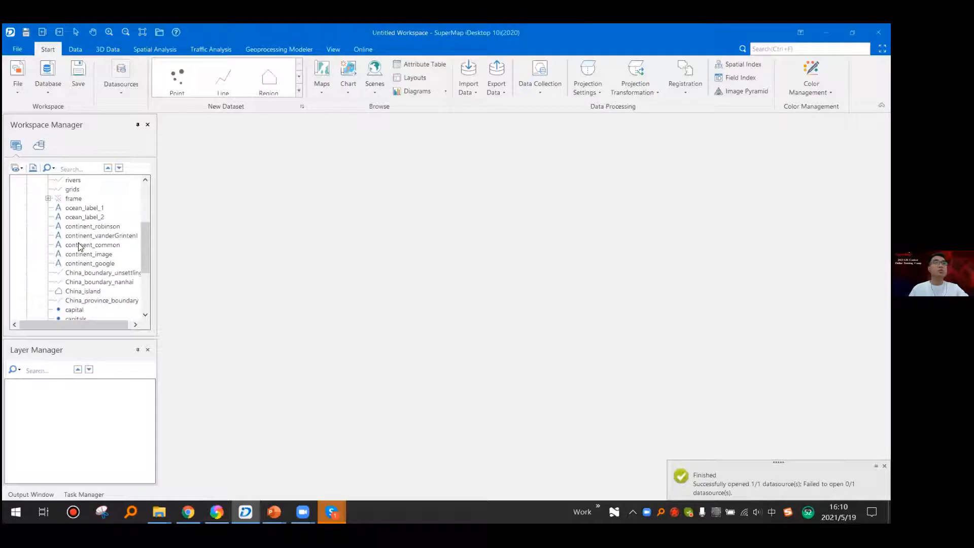
# - Open the world dataset as a new map and save it in the untitled workspace as World
pyautogui.scroll(-4, 79, 246)
pyautogui.doubleClick(77, 246)
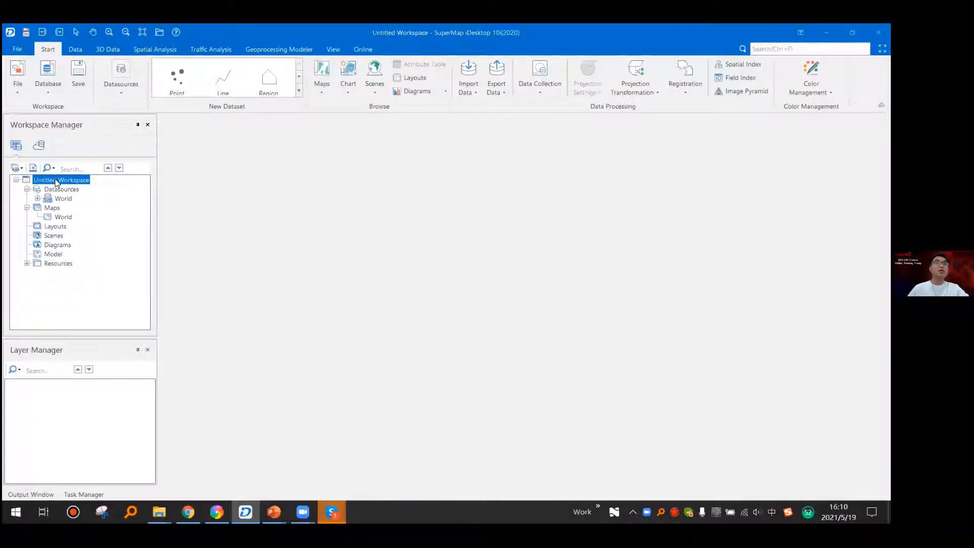
# - Save the untitled workspace as the file workspace Map0519 in the folder DemoData > Sample > 01_World
pyautogui.rightClick(64, 180)
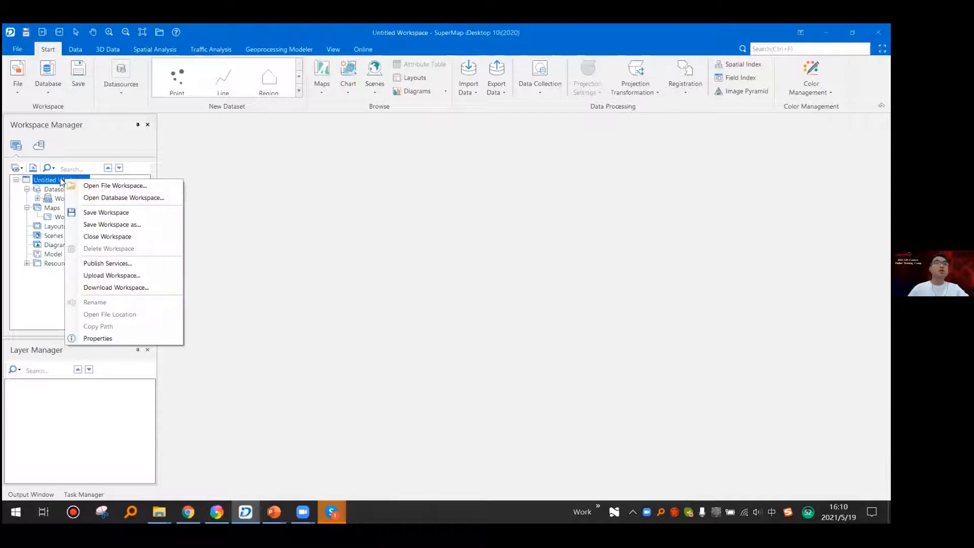
pyautogui.click(133, 212)
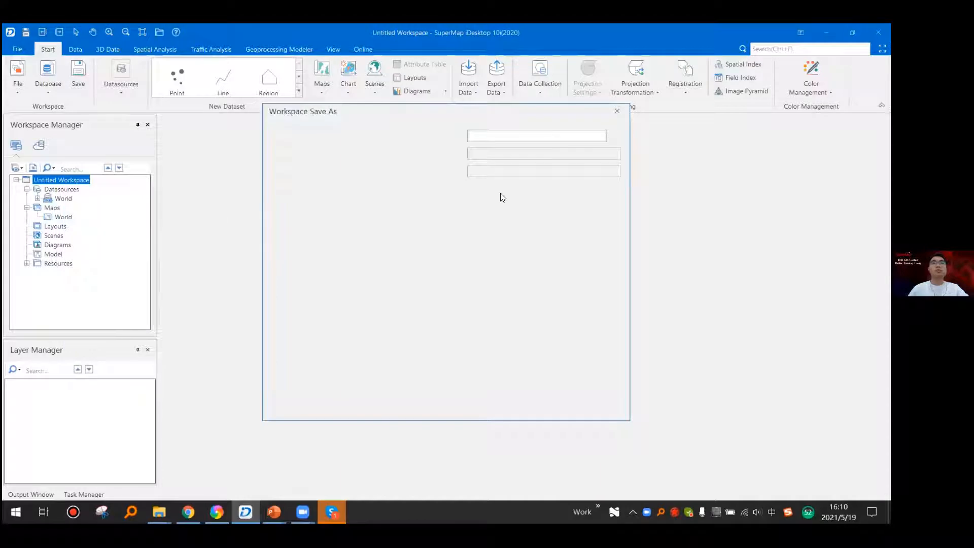
pyautogui.click(609, 137)
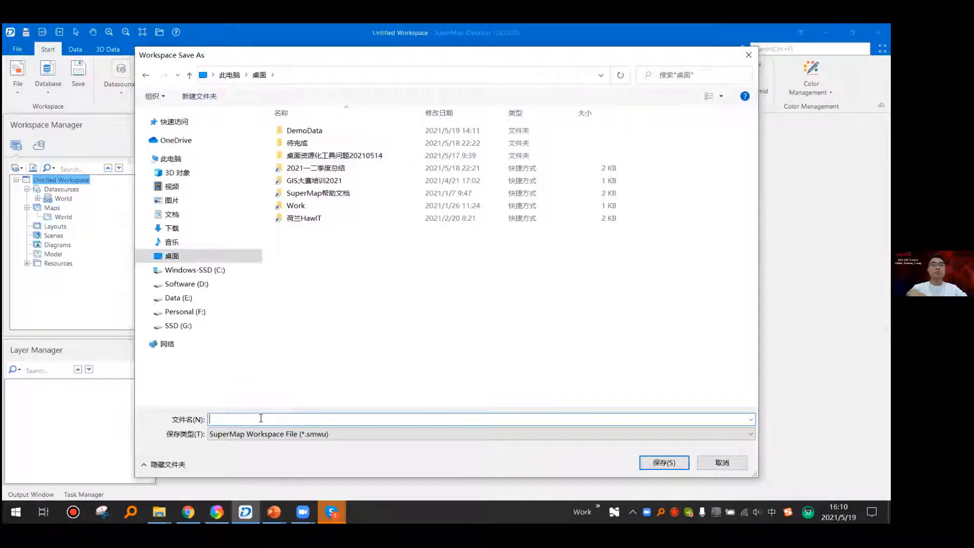
pyautogui.write('Map0519')
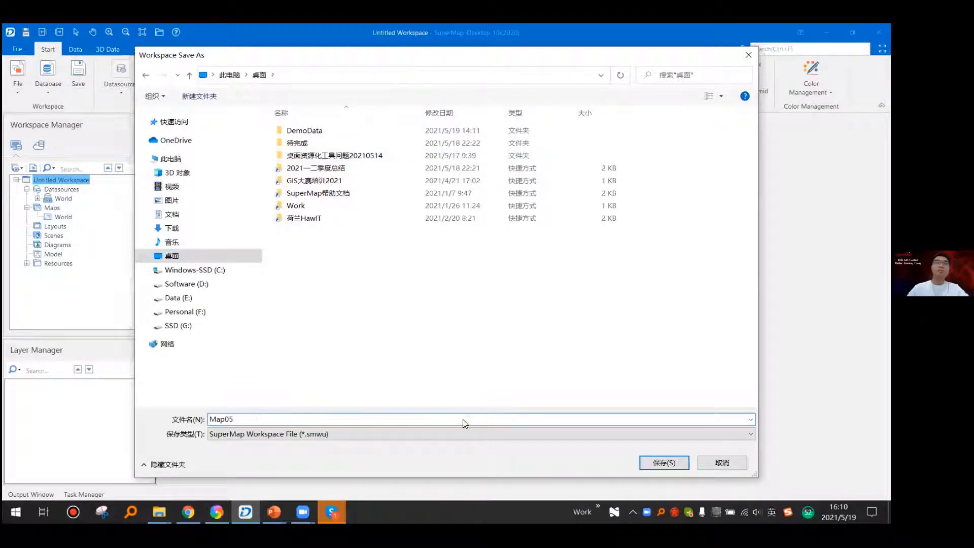
pyautogui.doubleClick(311, 132)
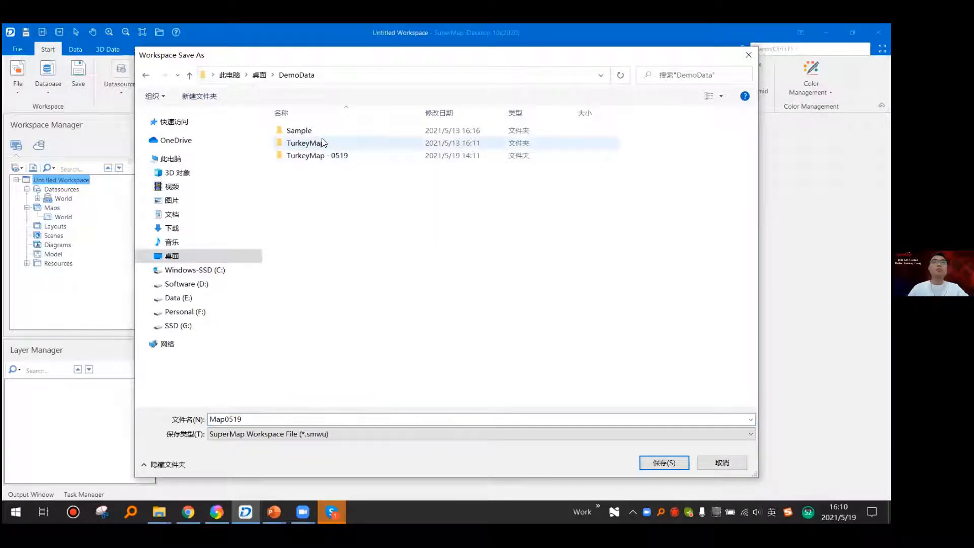
pyautogui.doubleClick(322, 135)
pyautogui.doubleClick(304, 130)
pyautogui.click(680, 466)
pyautogui.click(548, 405)
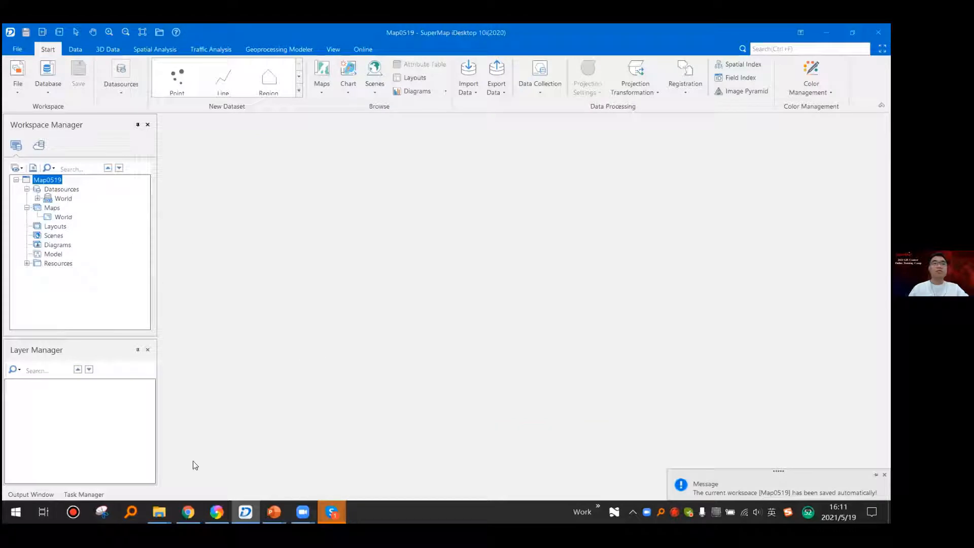
# - Switch to File Explorer and browse to the folder DemoData > Sample > 01_World
pyautogui.click(159, 512)
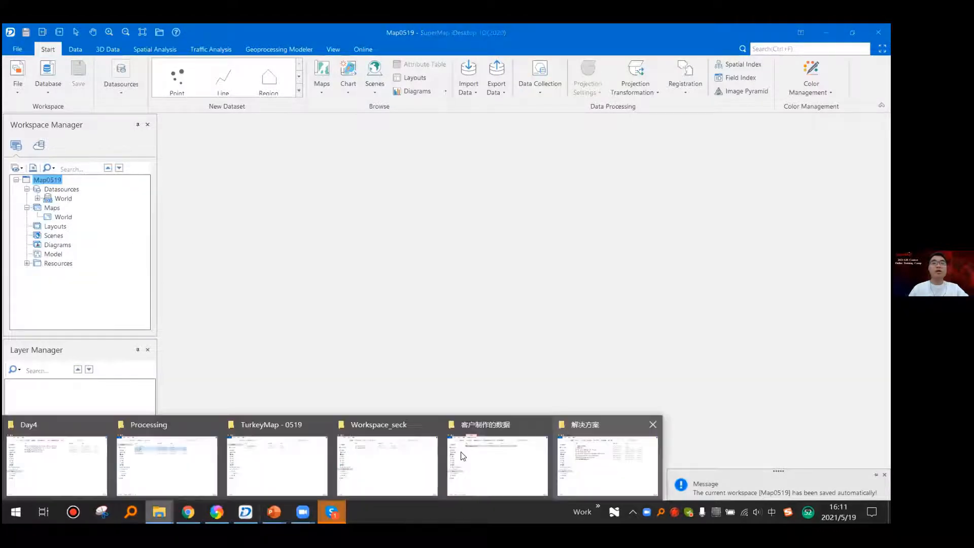
pyautogui.click(161, 459)
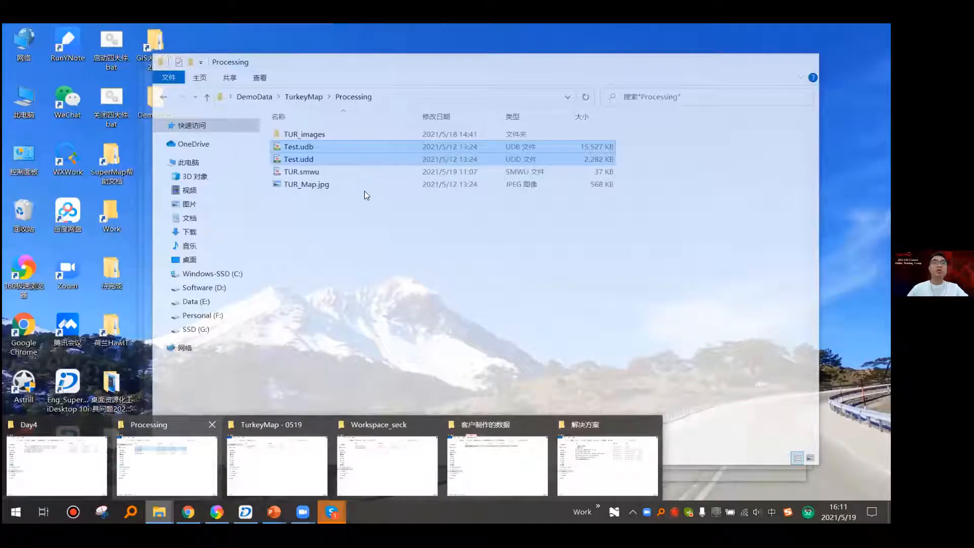
pyautogui.doubleClick(365, 191)
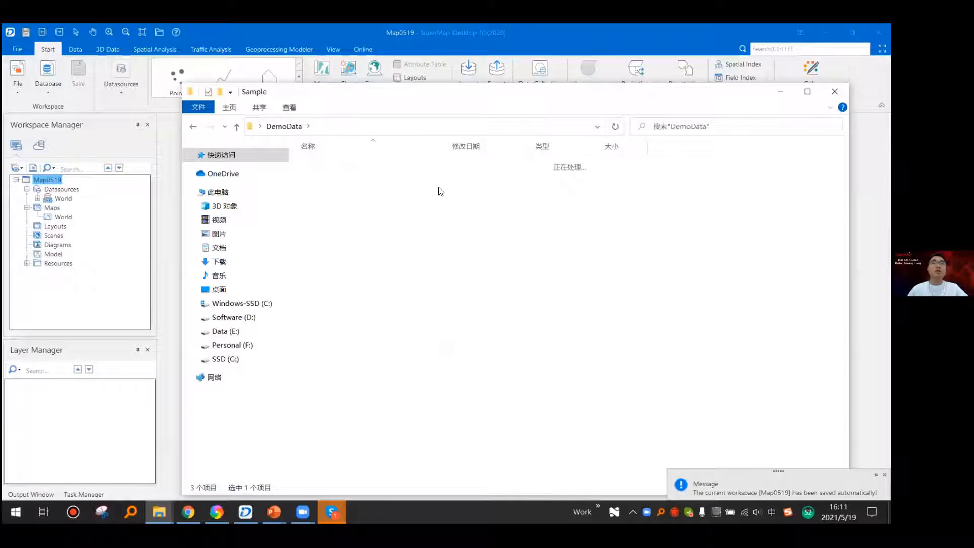
pyautogui.doubleClick(370, 167)
# - Select Map0519.smwu together with World.udbx to point out the workspace and datasource files, and leave File Explorer
pyautogui.click(370, 166)
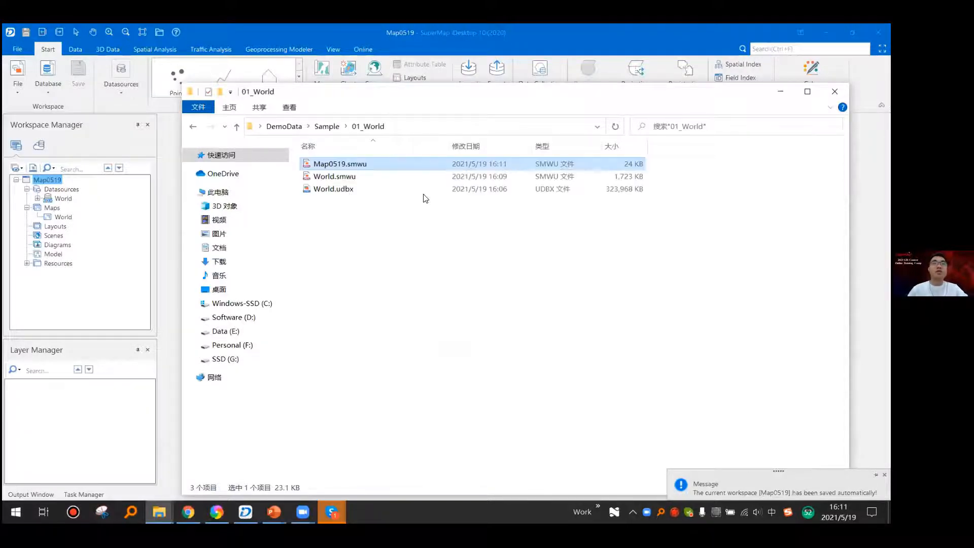
pyautogui.keyDown('ctrl'); pyautogui.click(364, 188); pyautogui.keyUp('ctrl')
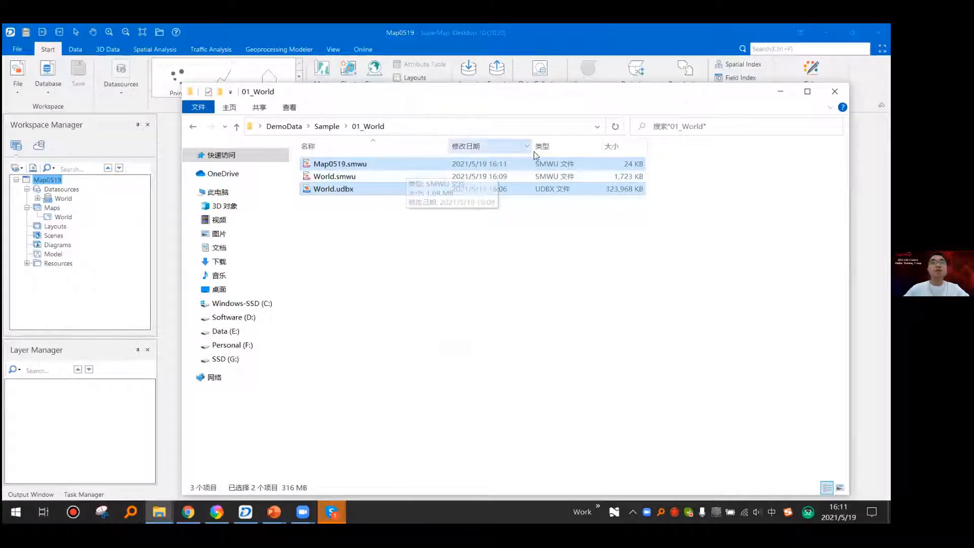
pyautogui.click(344, 214)
pyautogui.click(351, 166)
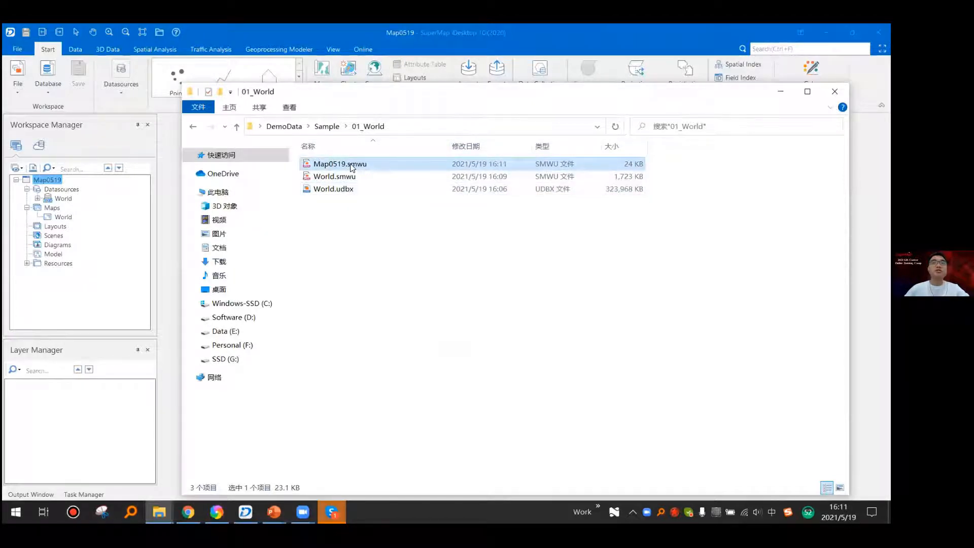
pyautogui.keyDown('ctrl'); pyautogui.click(350, 190); pyautogui.keyUp('ctrl')
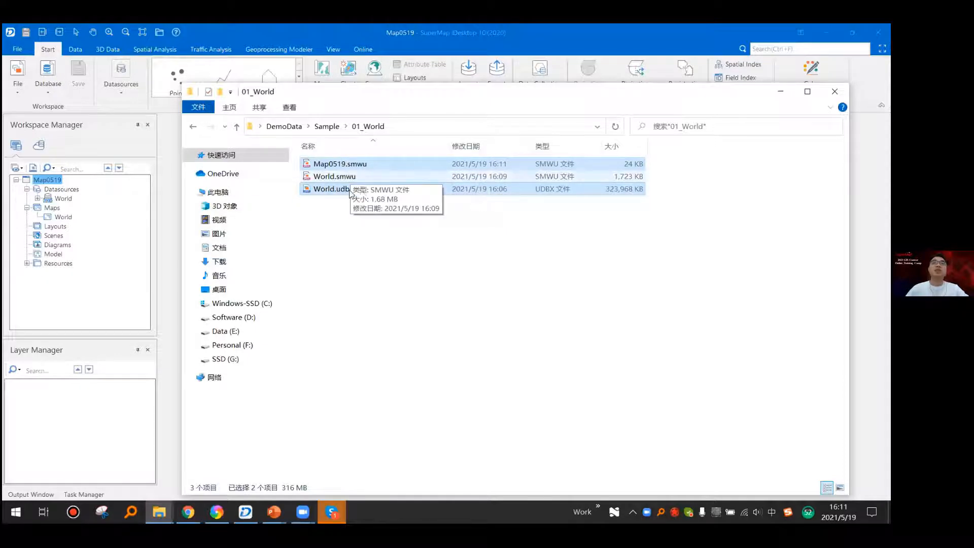
pyautogui.click(491, 246)
pyautogui.moveTo(746, 106); pyautogui.dragTo(677, 87)
pyautogui.click(712, 71)
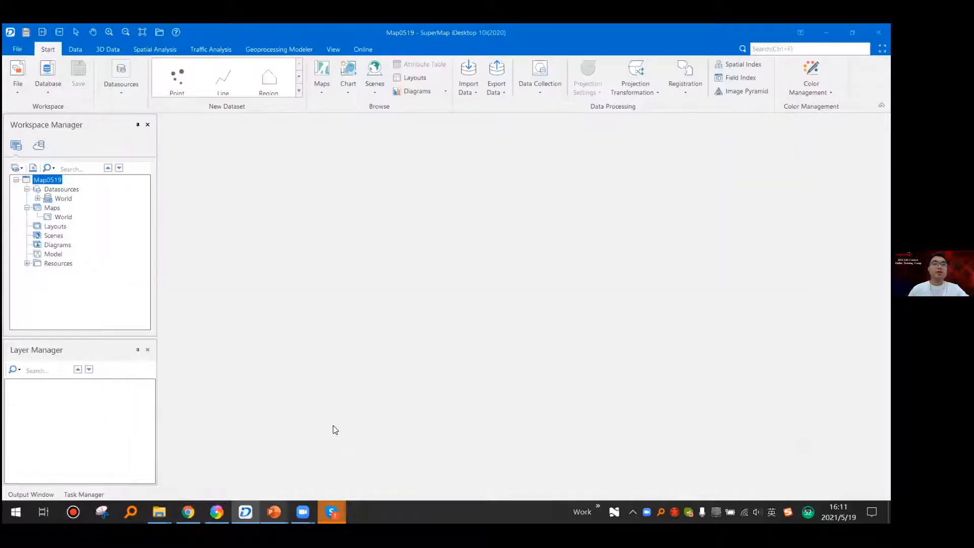
# - Switch to the presentation and advance through the Thematic Map section to the two methods for creating a thematic map layer
pyautogui.moveTo(274, 512)
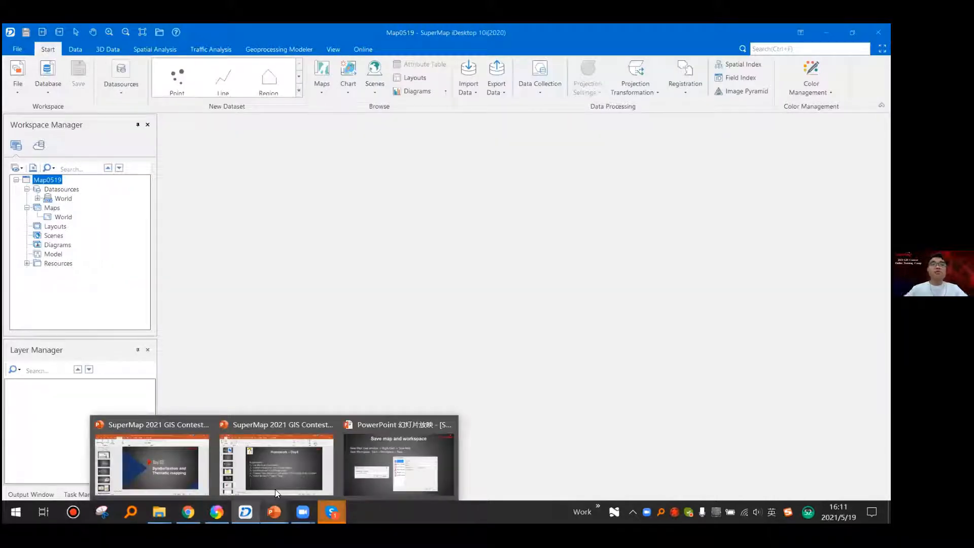
pyautogui.click(274, 509)
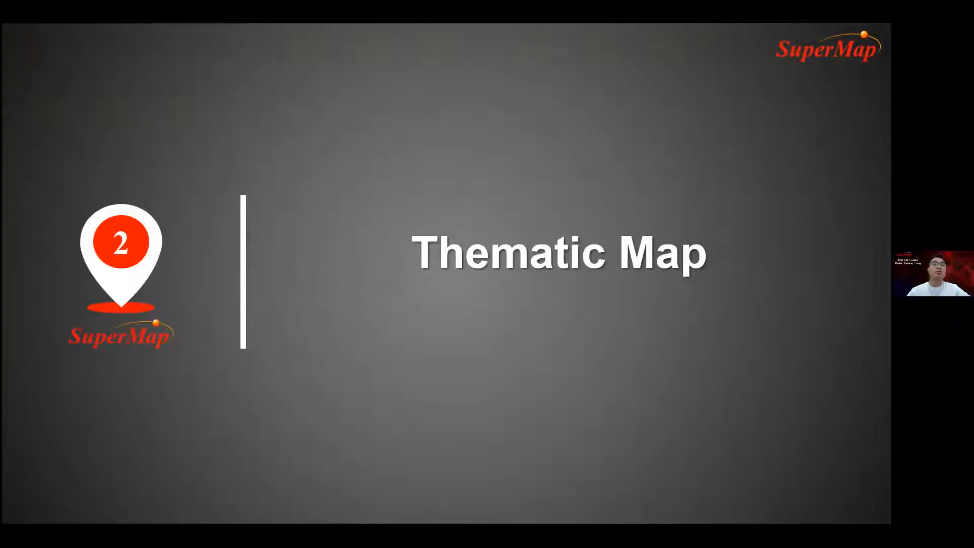
pyautogui.click(620, 124)
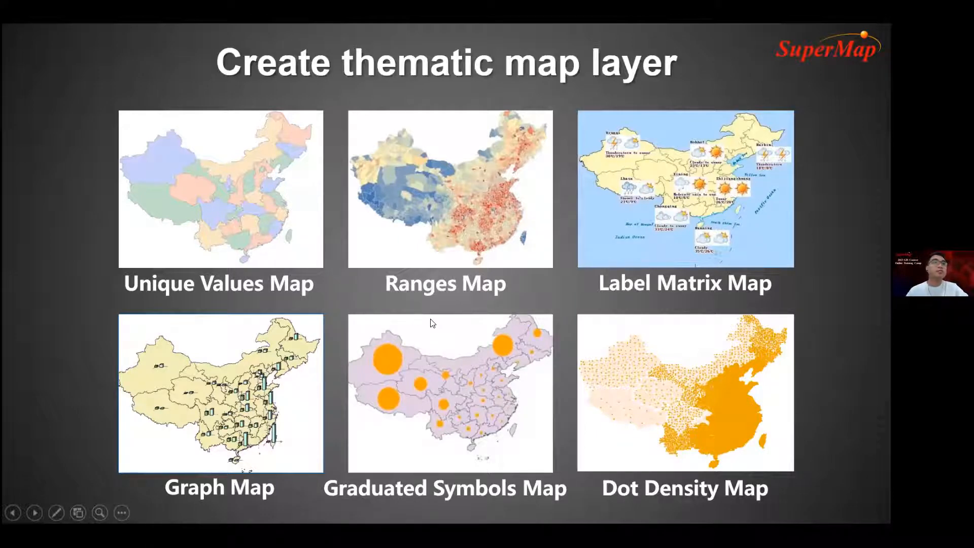
pyautogui.click(39, 203)
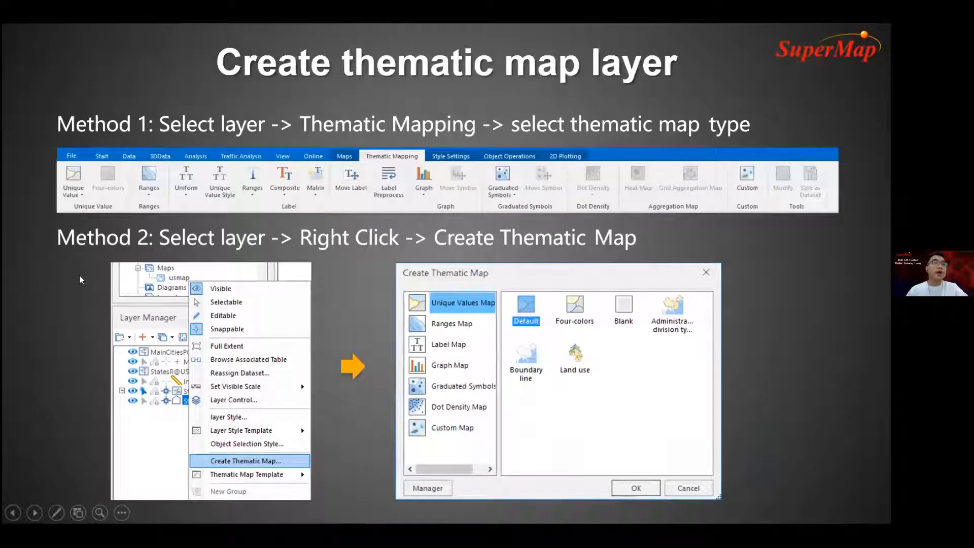
# - Switch back to SuperMap iDesktop, open the world dataset's attribute table and look through its records
pyautogui.hotkey('alt', 'Tab')
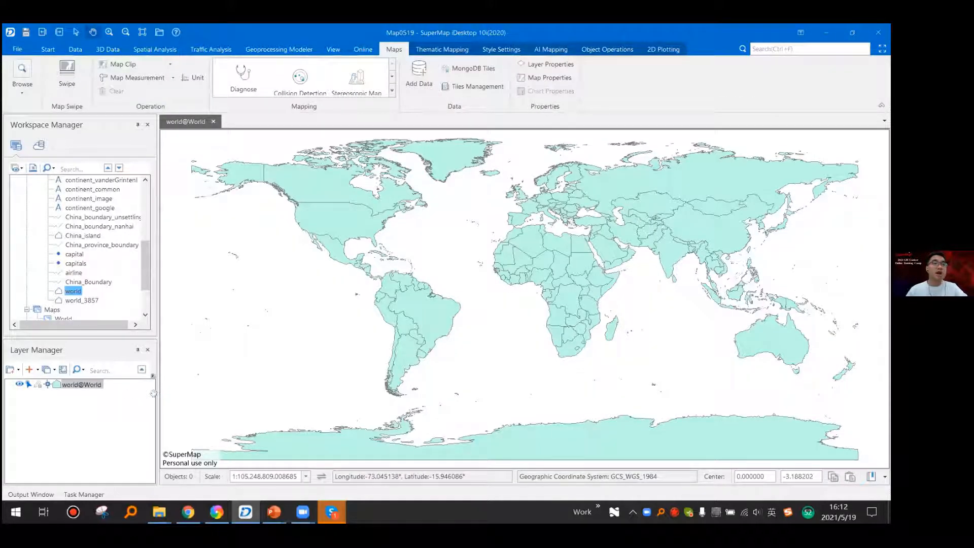
pyautogui.rightClick(97, 384)
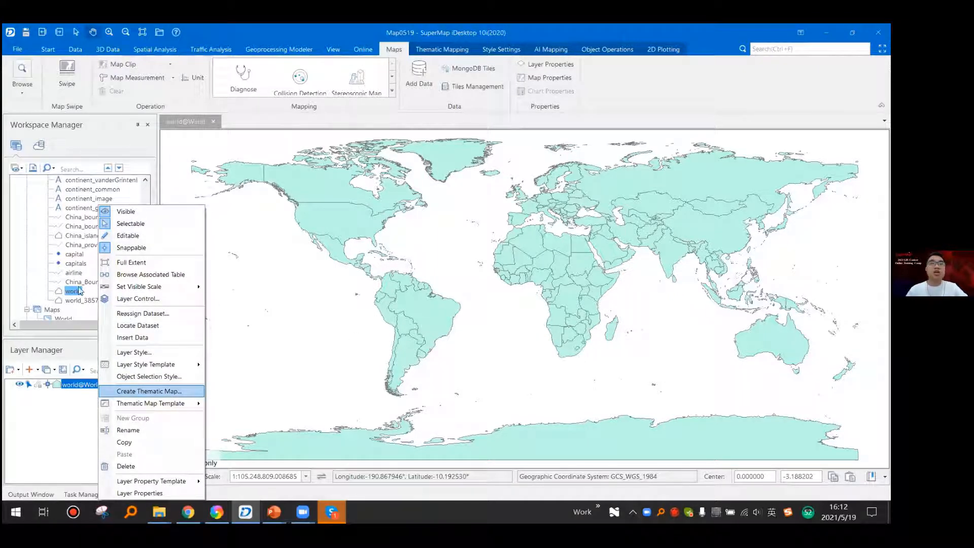
pyautogui.click(76, 293)
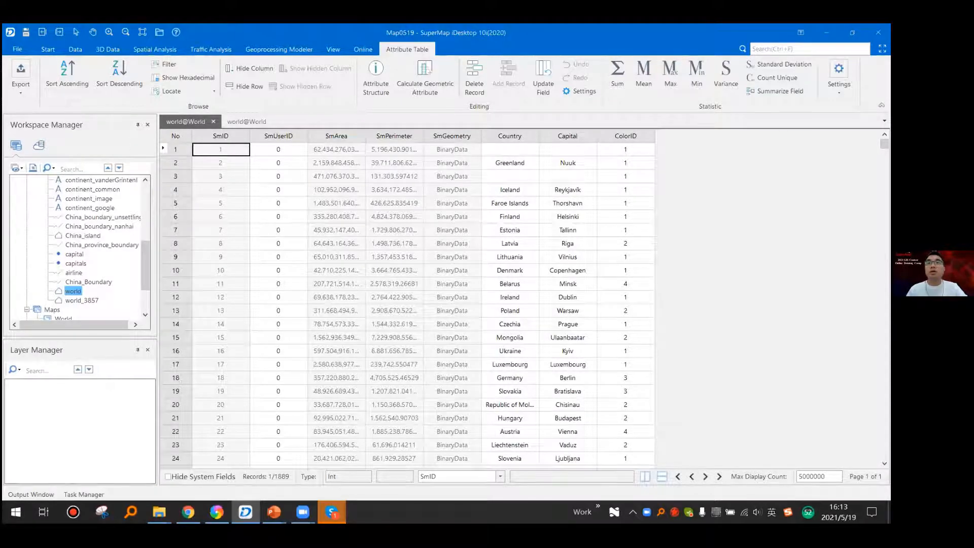
pyautogui.moveTo(885, 144); pyautogui.dragTo(885, 224)
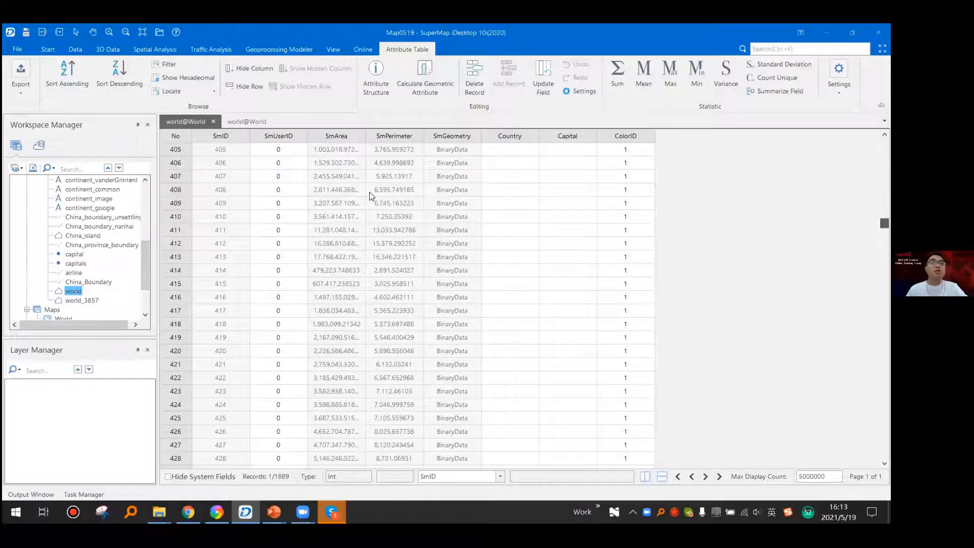
# - Create a default Unique Values thematic map from the world layer, with ColorID as its expression
pyautogui.scroll(-10, 424, 203)
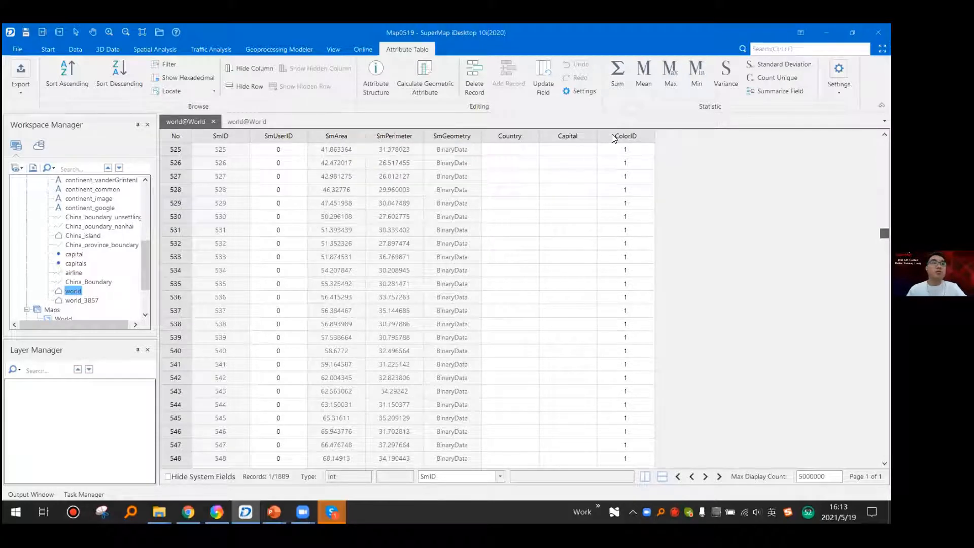
pyautogui.scroll(20, 613, 138)
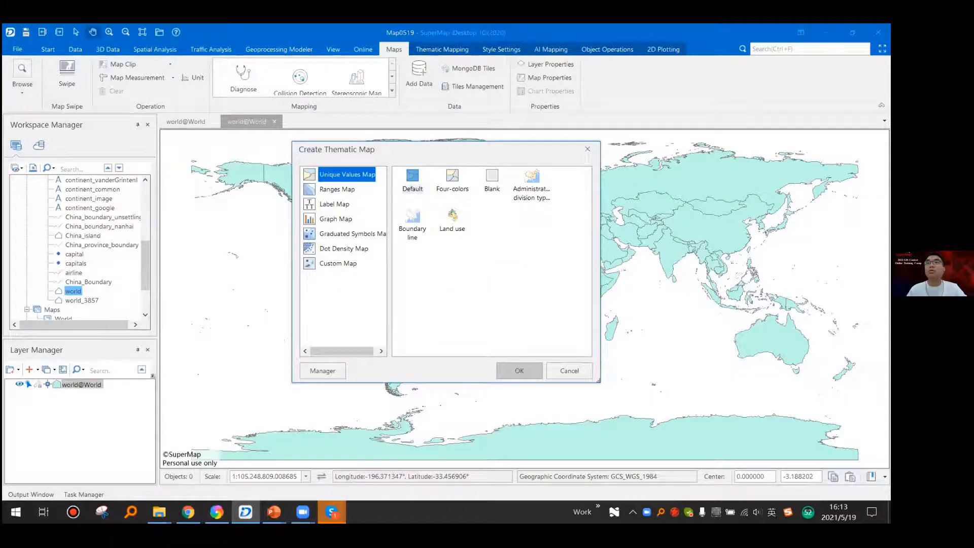
pyautogui.click(519, 370)
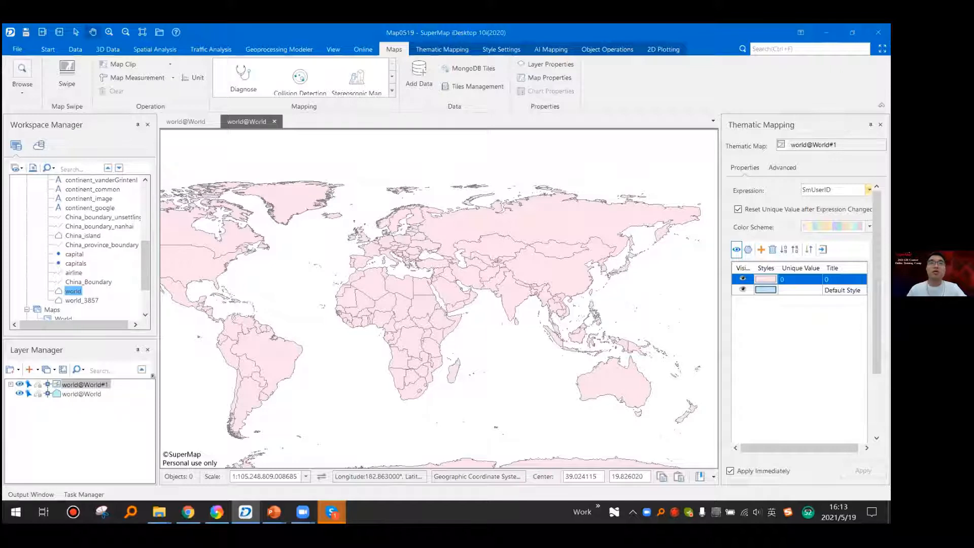
pyautogui.click(830, 246)
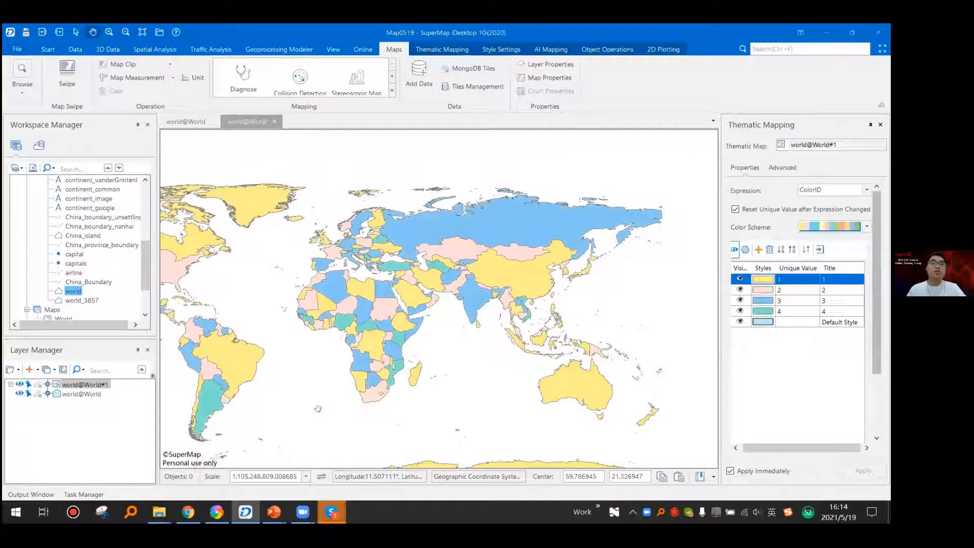
pyautogui.moveTo(318, 409); pyautogui.dragTo(367, 408)
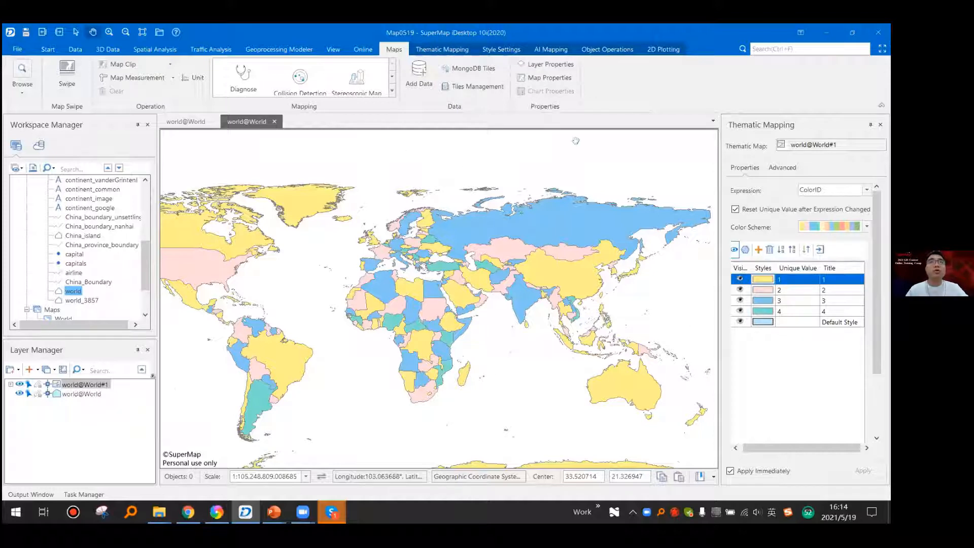
# - Show the thematic mapping tools and the available layer commands, including Create Thematic Map, for the world@World layer
pyautogui.click(436, 53)
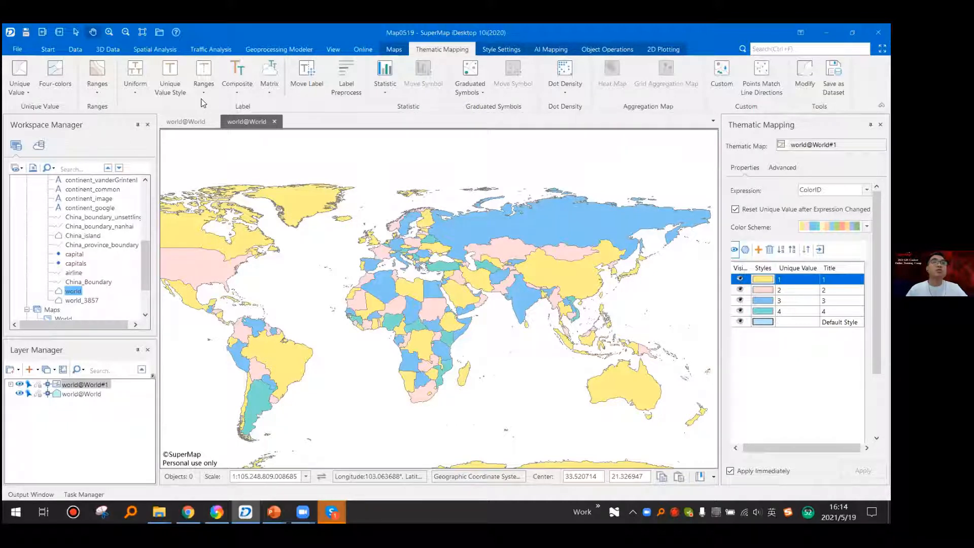
pyautogui.click(82, 395)
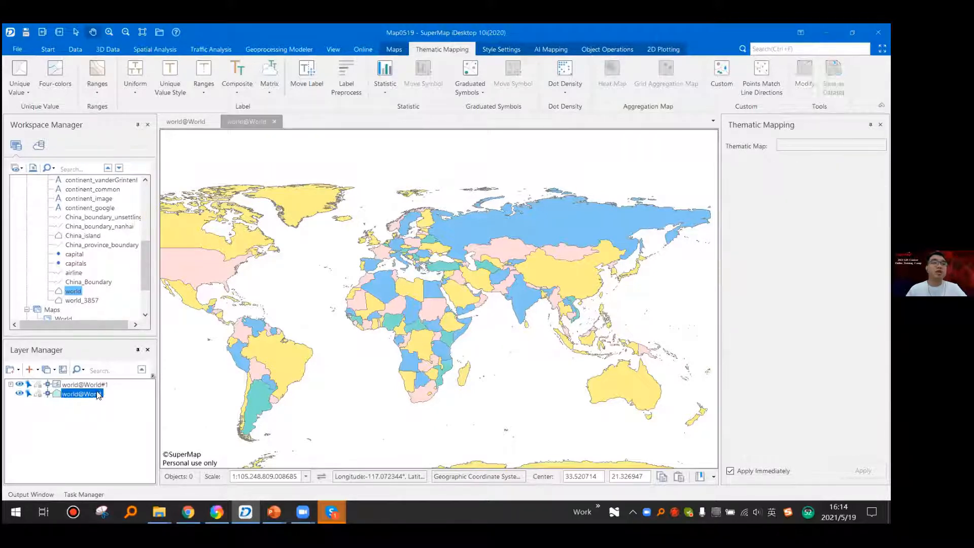
pyautogui.rightClick(94, 394)
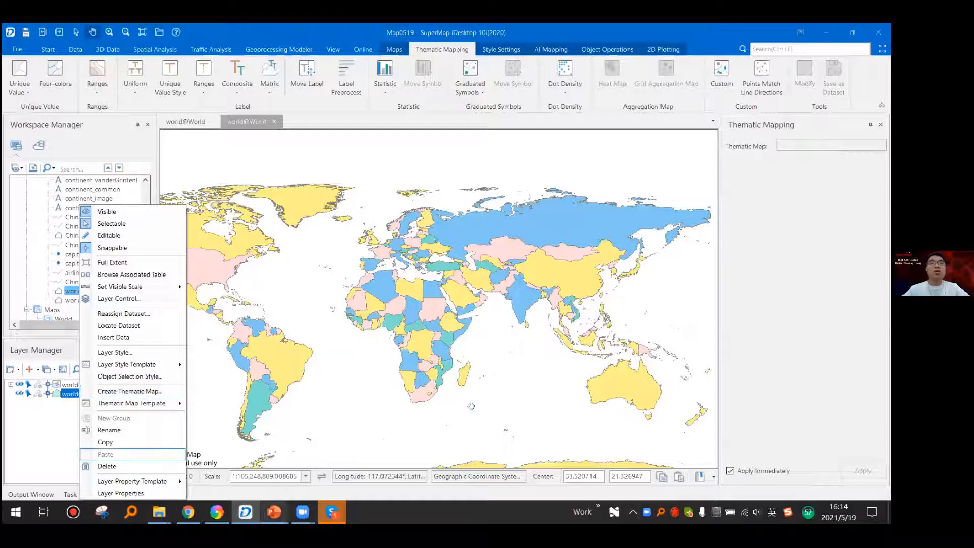
# - Switch to the presentation, view the Create thematic map layer slide with the range settings, and return to SuperMap iDesktop
pyautogui.moveTo(274, 512)
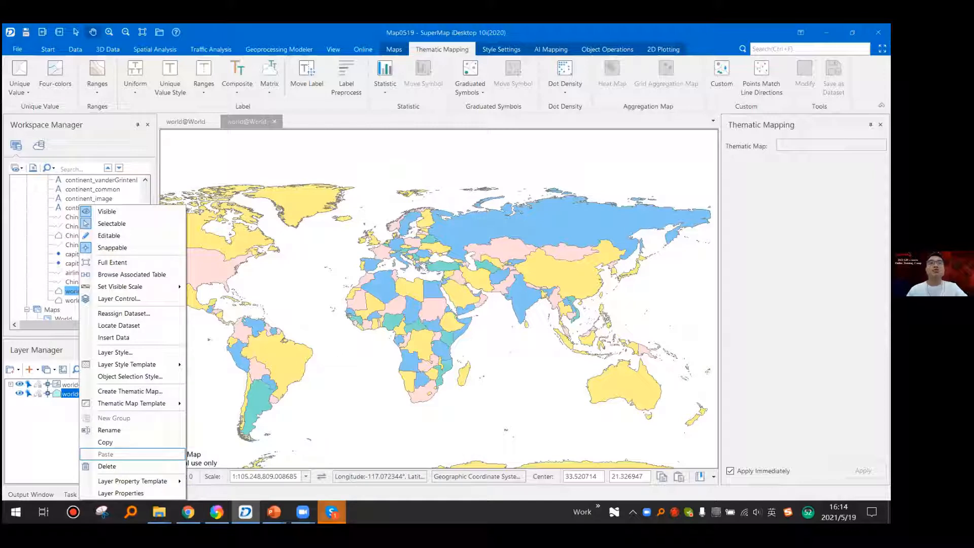
pyautogui.hotkey('alt', 'Tab')
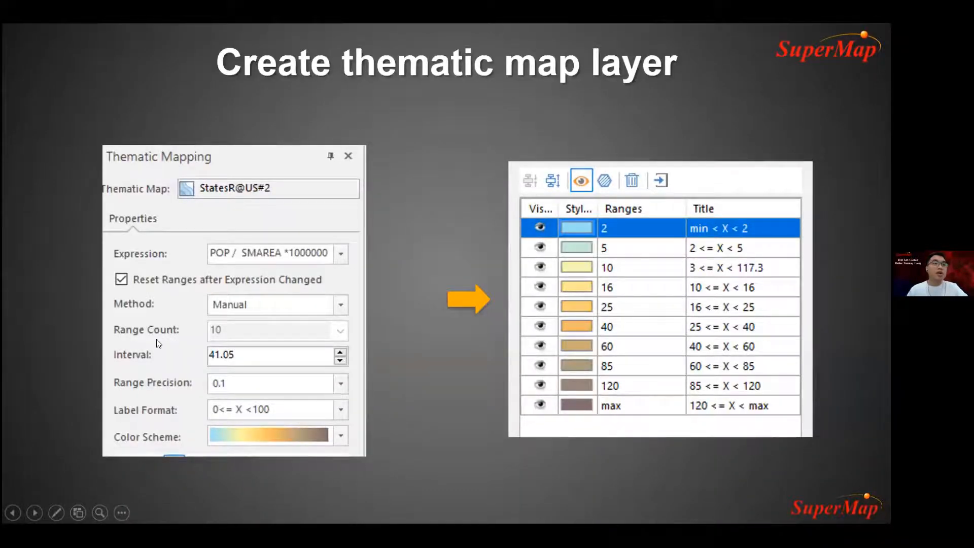
pyautogui.hotkey('alt', 'Tab')
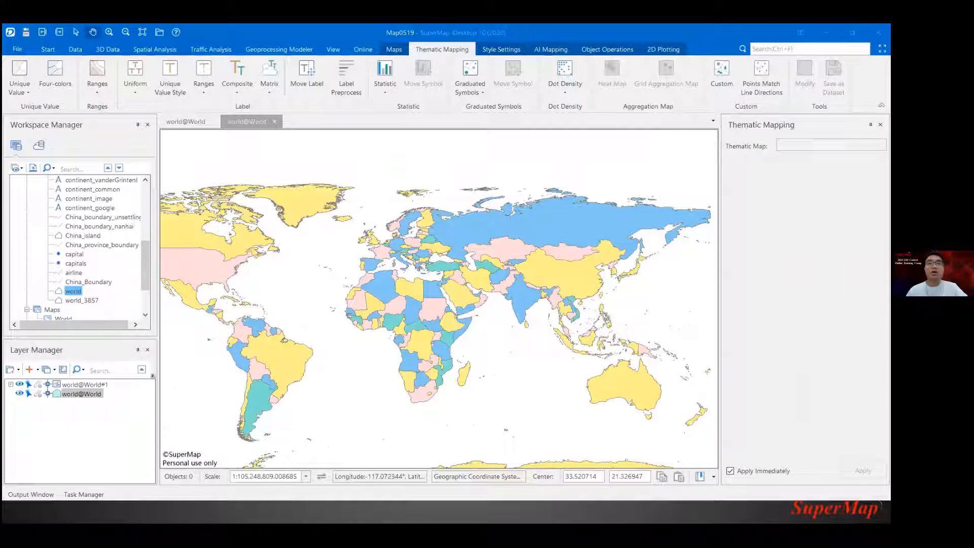
# - Open the layer properties of the thematic layer world@World#1
pyautogui.click(84, 384)
pyautogui.rightClick(94, 385)
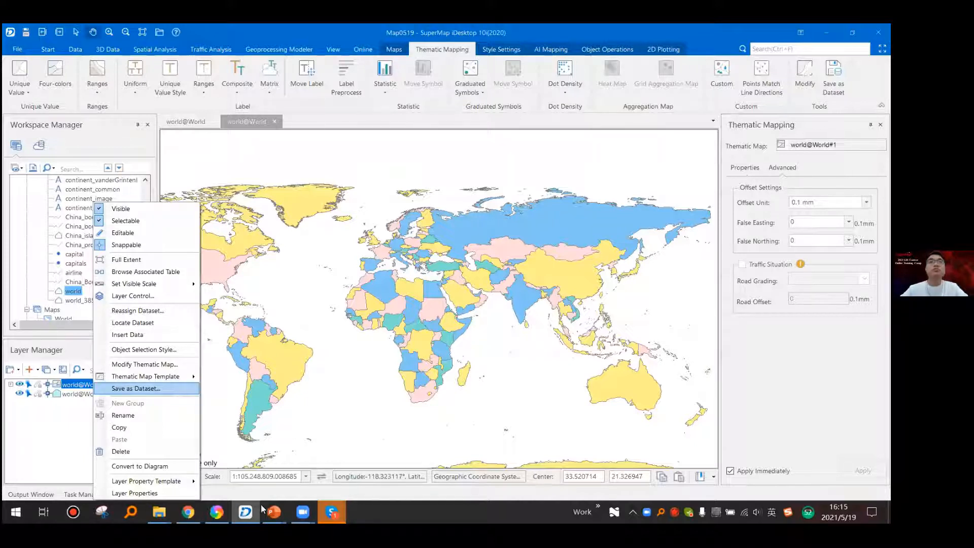
pyautogui.click(134, 493)
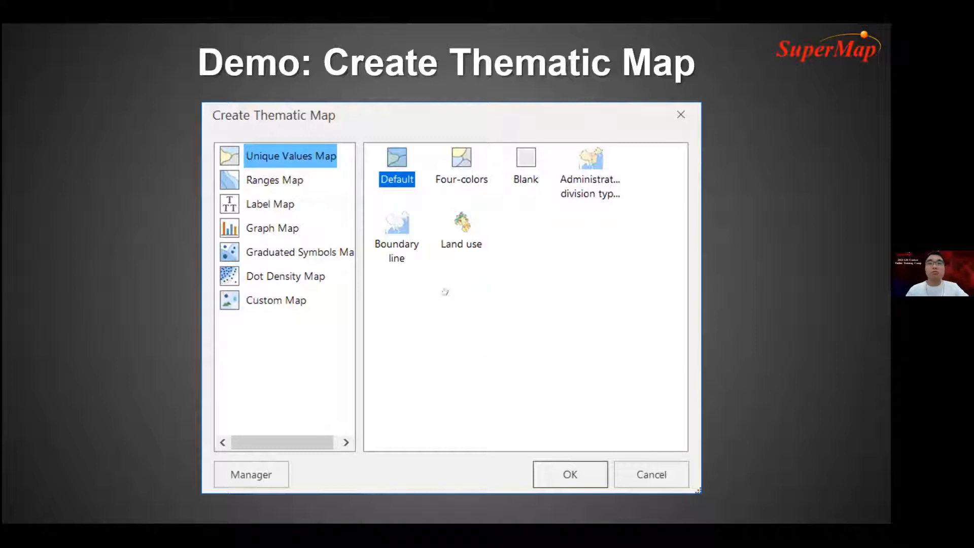
# - Switch from the presentation to SuperMap iDesktop and label the world layer by the Capital field in bold dark blue text
pyautogui.click(97, 407)
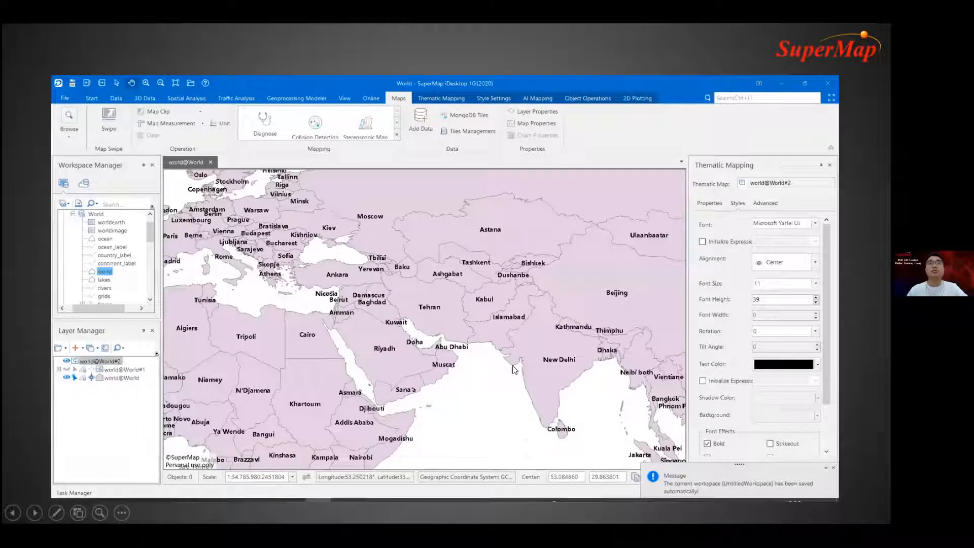
pyautogui.hotkey('alt', 'Tab')
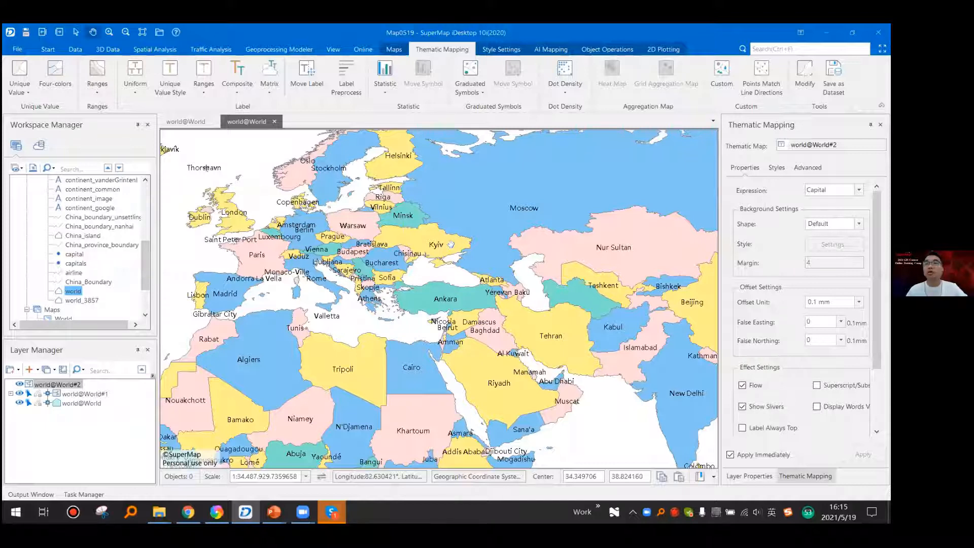
pyautogui.click(776, 167)
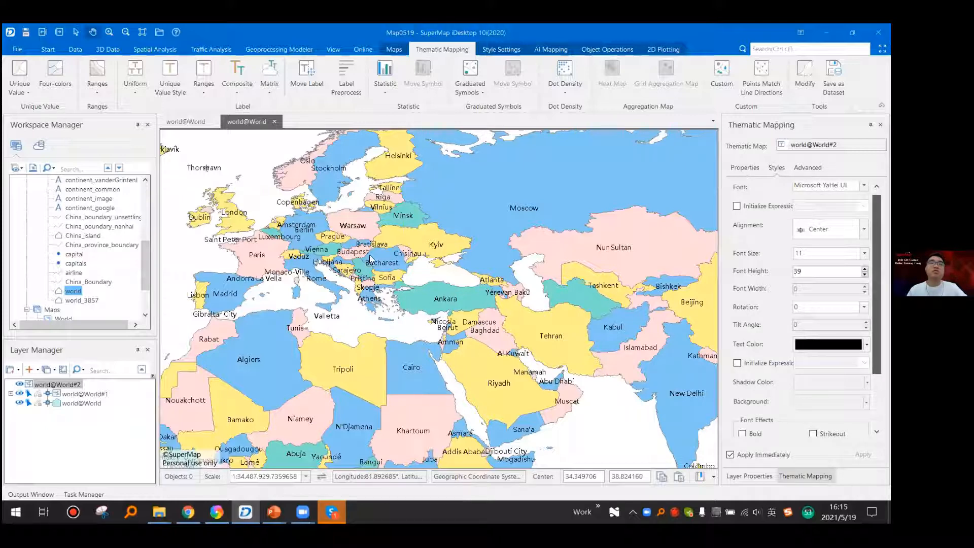
pyautogui.moveTo(877, 299); pyautogui.dragTo(876, 336)
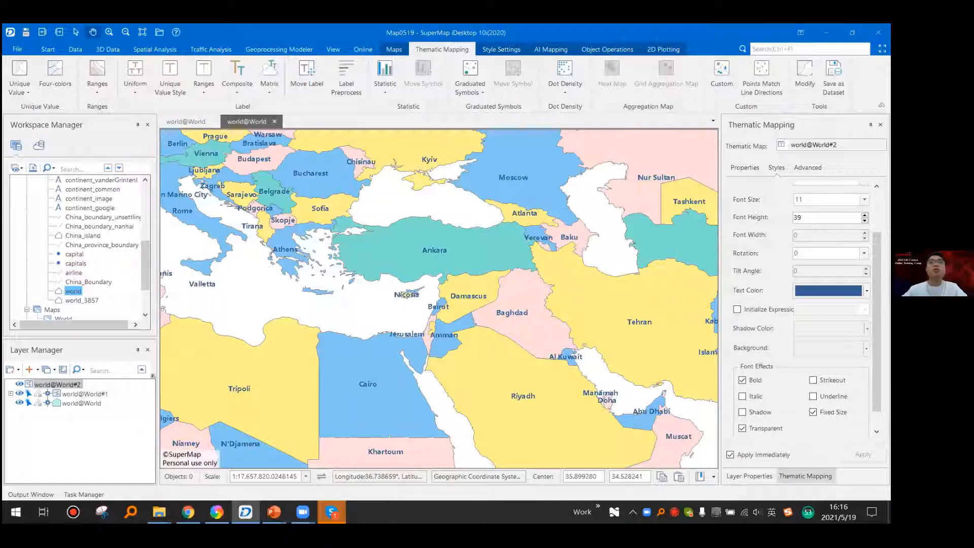
pyautogui.click(745, 168)
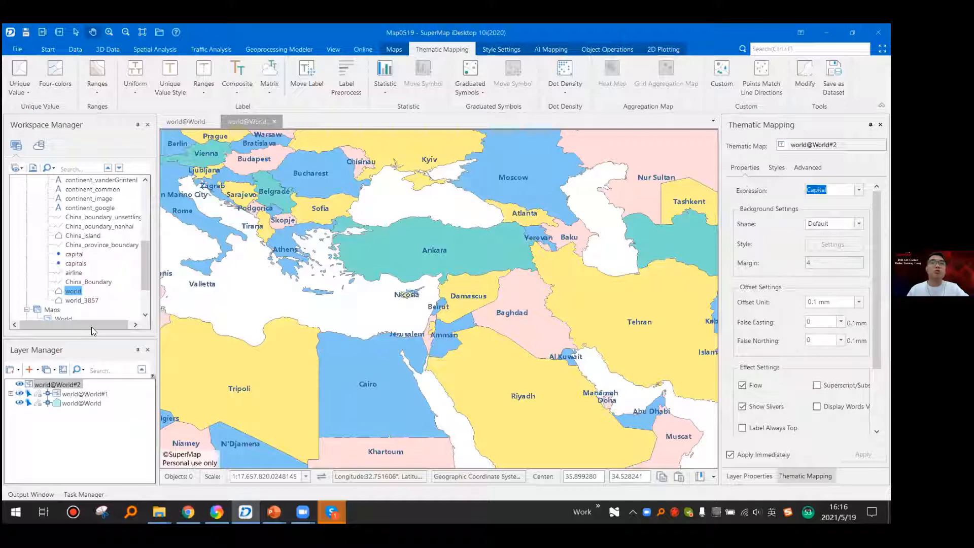
# - Switch to PowerPoint, end the slide show and find the Day 03 Symbolization and Thematic mapping slide in the Mapping Group presentation
pyautogui.hotkey('alt', 'Tab')
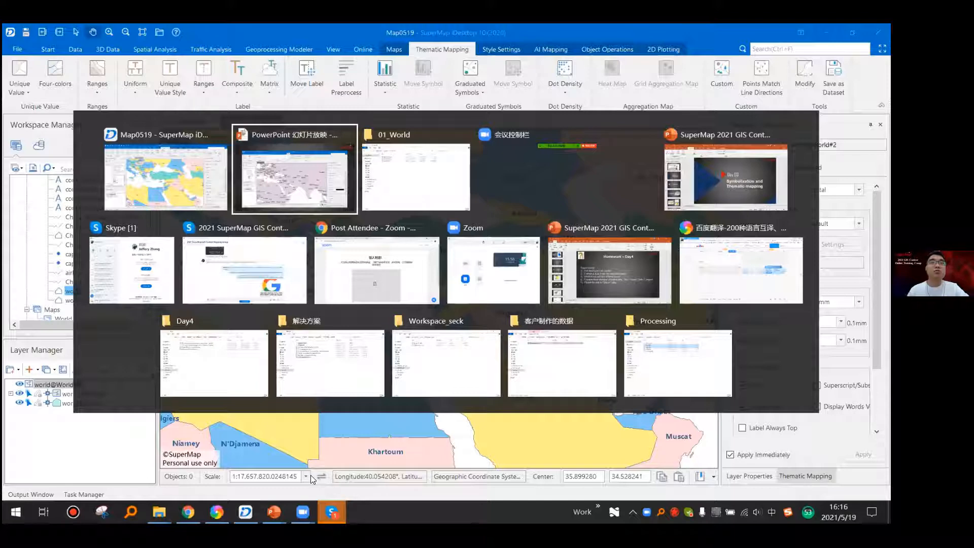
pyautogui.press('Escape')
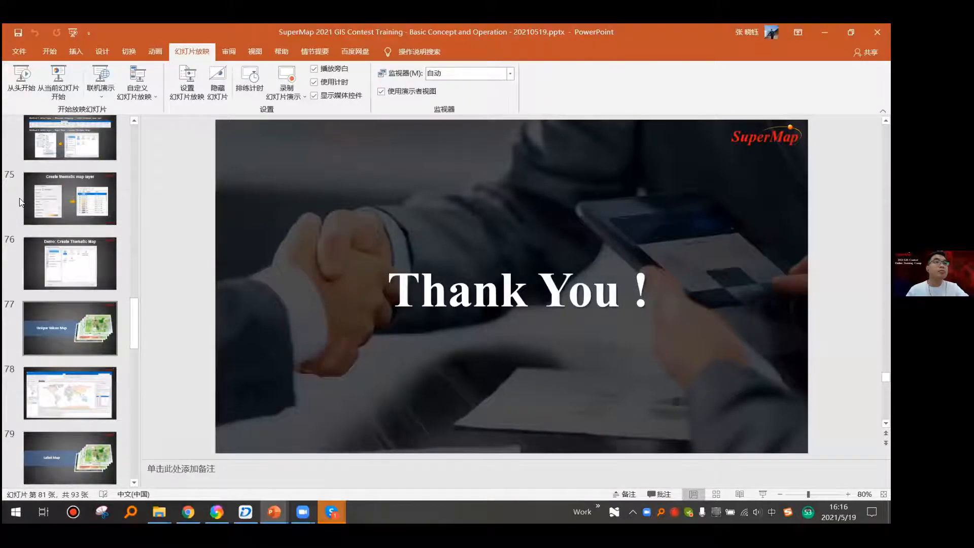
pyautogui.hotkey('alt', 'Tab')
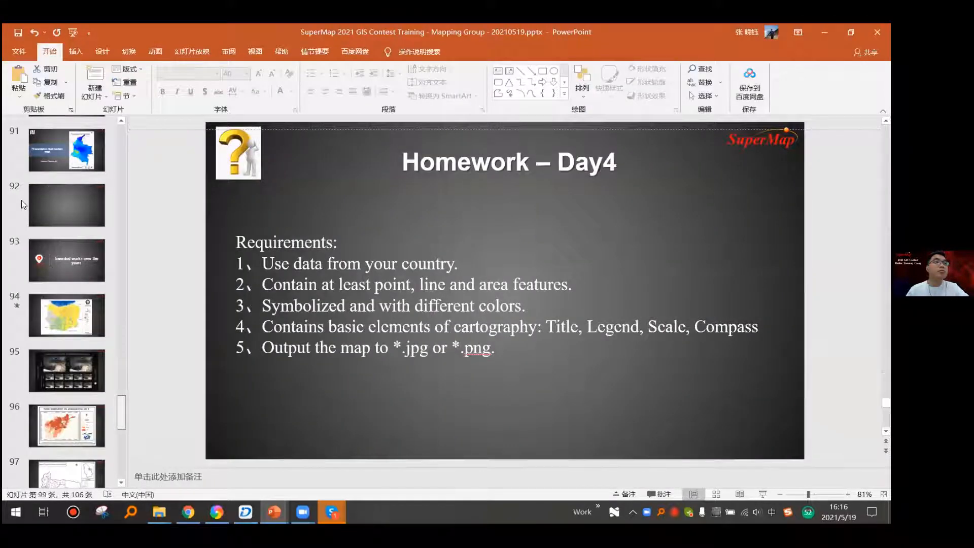
pyautogui.scroll(20, 22, 200)
pyautogui.click(22, 200)
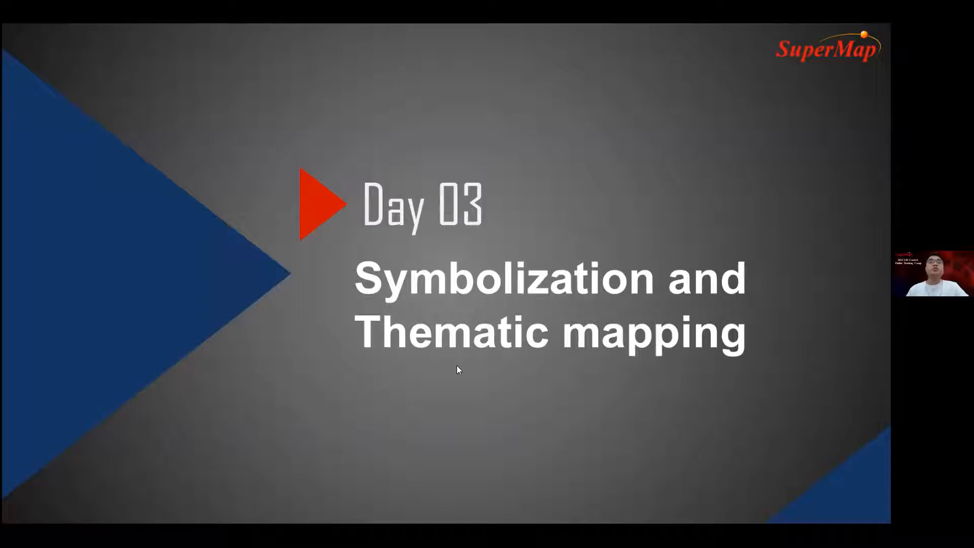
# - Advance the slide show to Load the required data, and open the Test datasource in SuperMap iDesktop
pyautogui.click(373, 350)
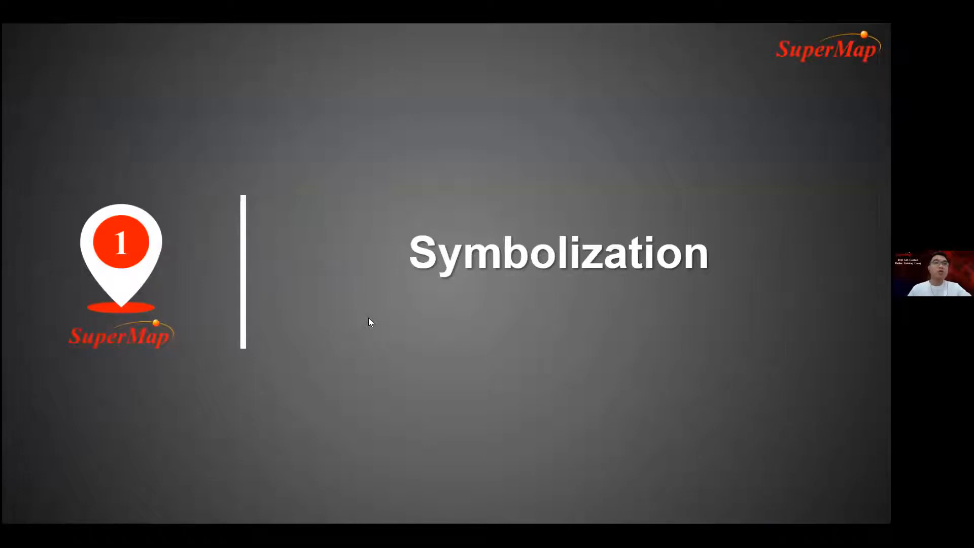
pyautogui.click(230, 319)
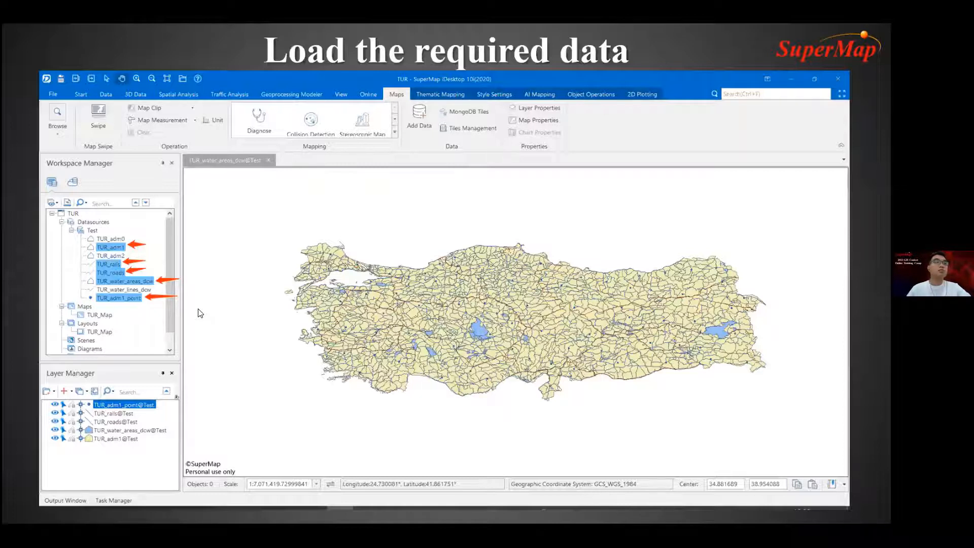
pyautogui.hotkey('alt', 'Tab')
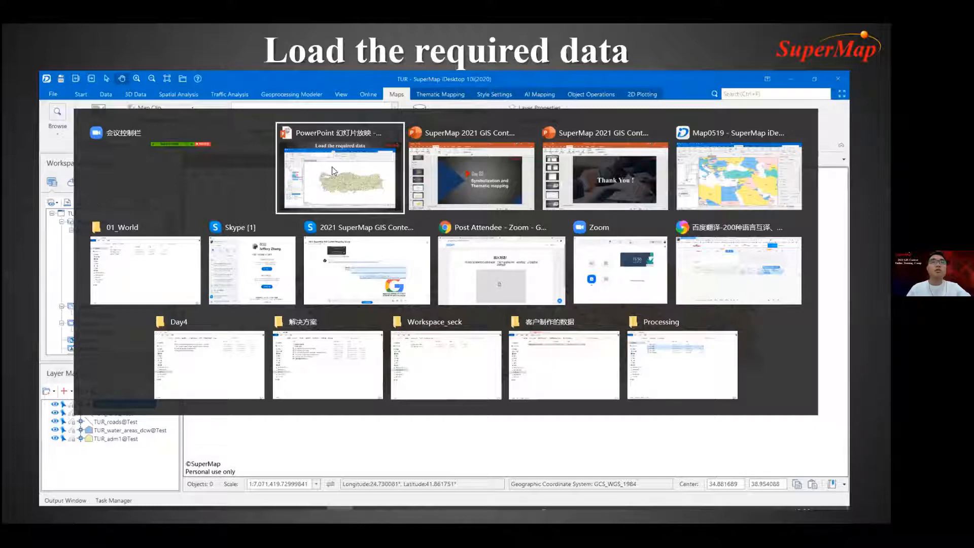
pyautogui.click(427, 130)
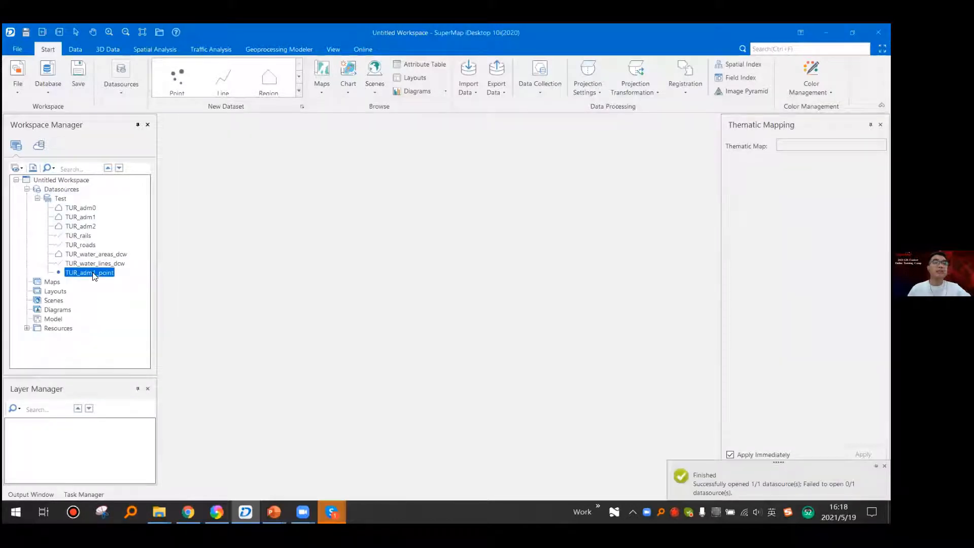
# - Open the datasets TUR_adm1, TUR_rails, TUR_roads, TUR_water_areas_dcw and TUR_adm1_point together in one new map
pyautogui.click(81, 218)
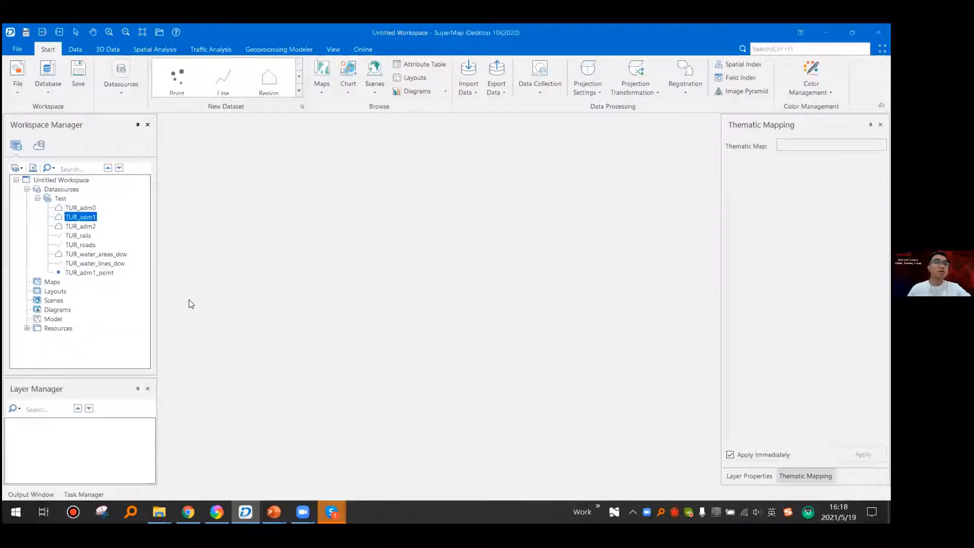
pyautogui.keyDown('ctrl'); pyautogui.click(90, 236); pyautogui.keyUp('ctrl')
pyautogui.keyDown('ctrl'); pyautogui.click(93, 246); pyautogui.keyUp('ctrl')
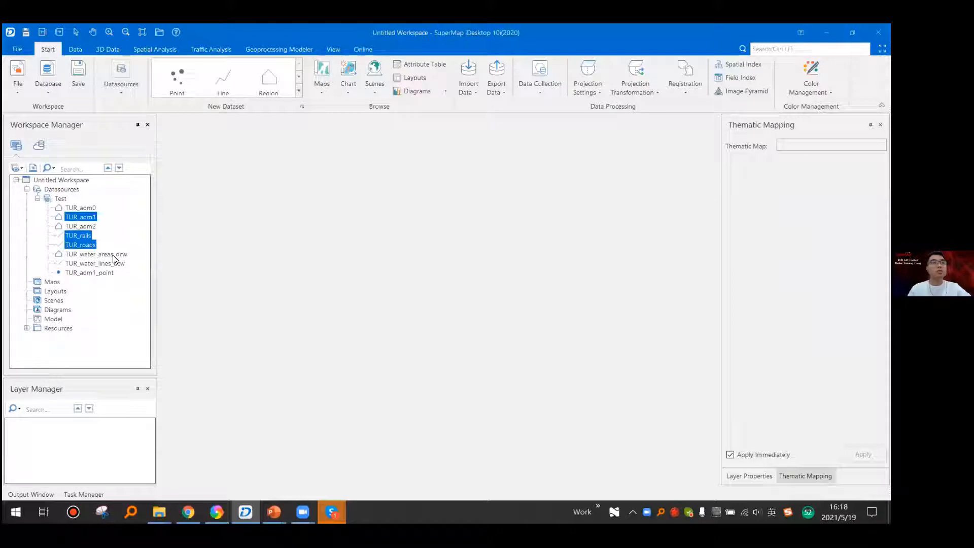
pyautogui.keyDown('ctrl'); pyautogui.click(104, 254); pyautogui.keyUp('ctrl')
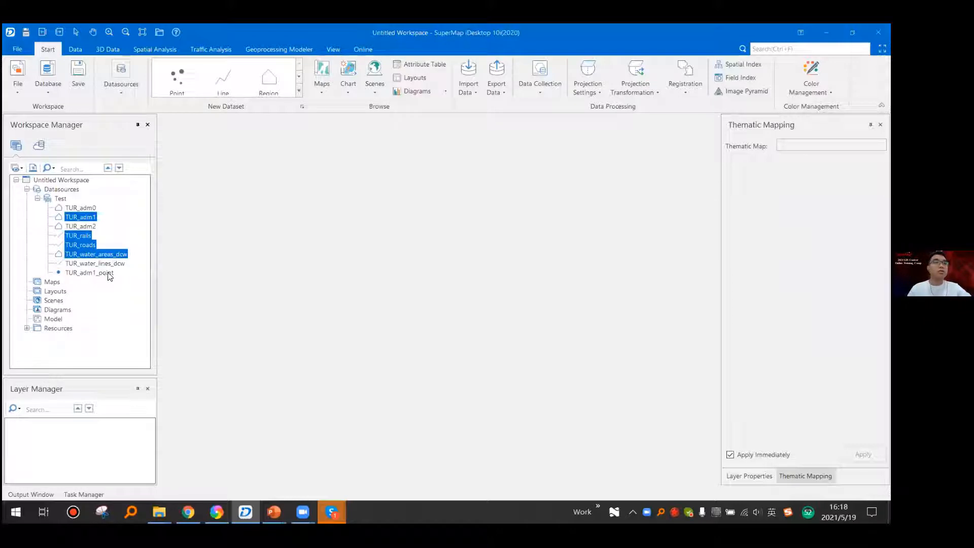
pyautogui.keyDown('ctrl'); pyautogui.click(109, 274); pyautogui.keyUp('ctrl')
pyautogui.doubleClick(91, 242)
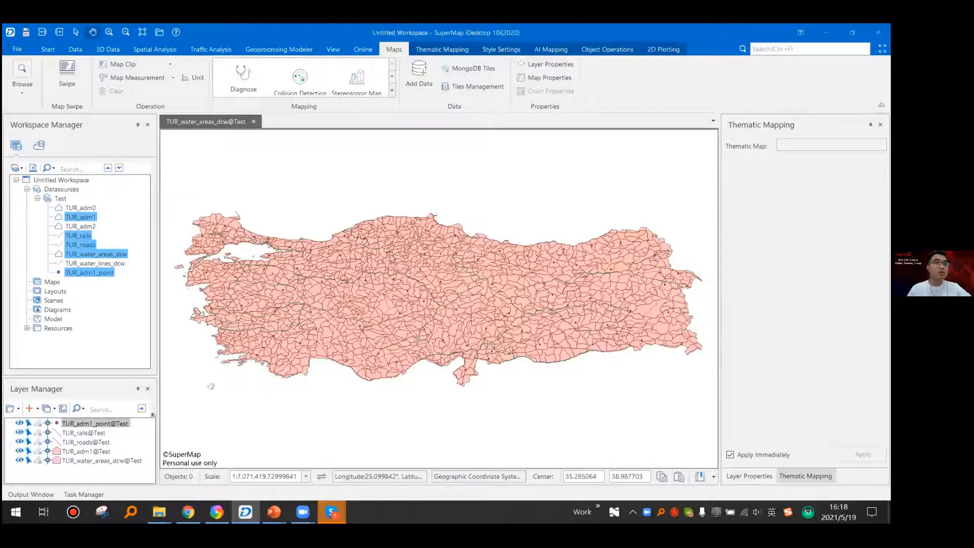
# - Display TUR_adm1 alone, move the TUR_water_areas_dcw layer above it and make the water layer visible
pyautogui.moveTo(110, 377); pyautogui.dragTo(110, 338)
pyautogui.doubleClick(81, 411)
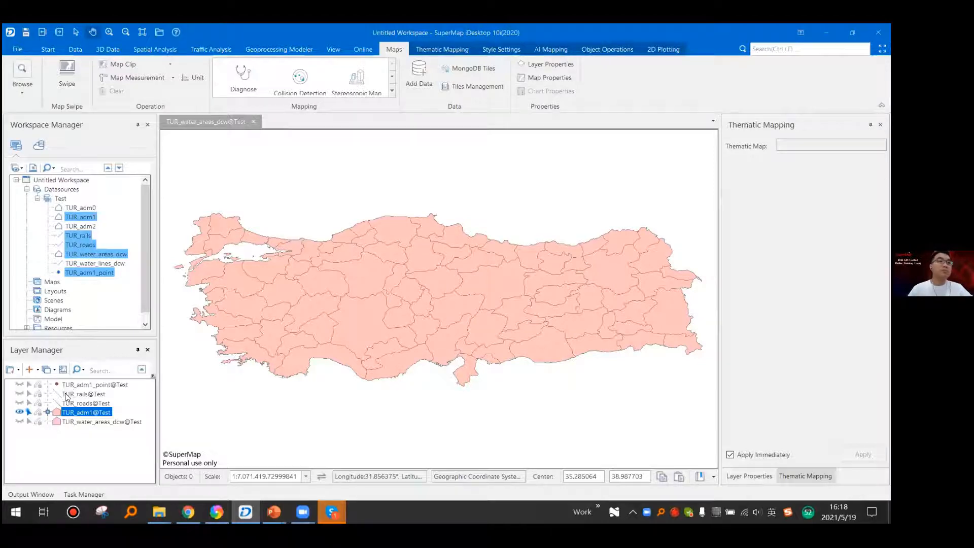
pyautogui.moveTo(82, 421); pyautogui.dragTo(81, 408)
pyautogui.click(19, 412)
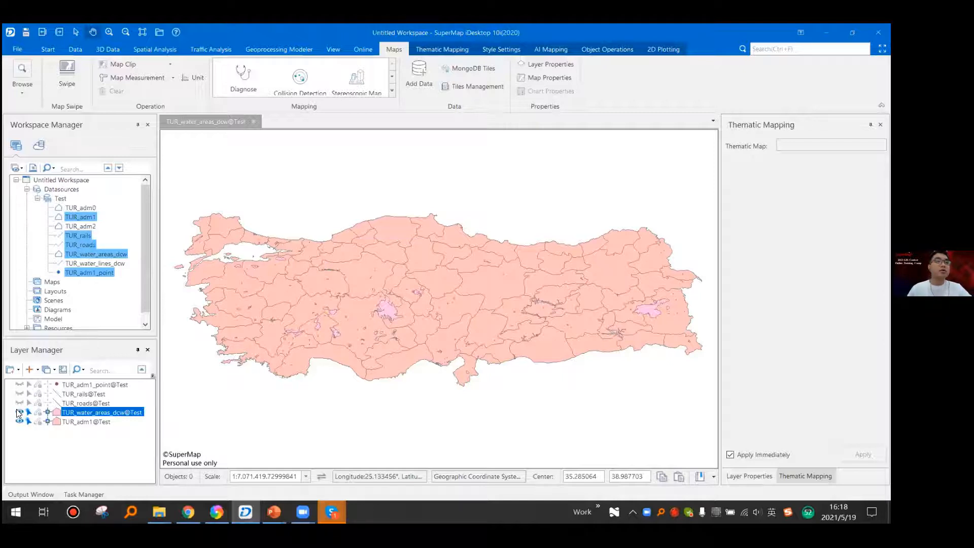
# - Display the TUR_adm1 layer alone and style it with a pale yellow fill and a 0.5 mm boundary line
pyautogui.click(19, 421)
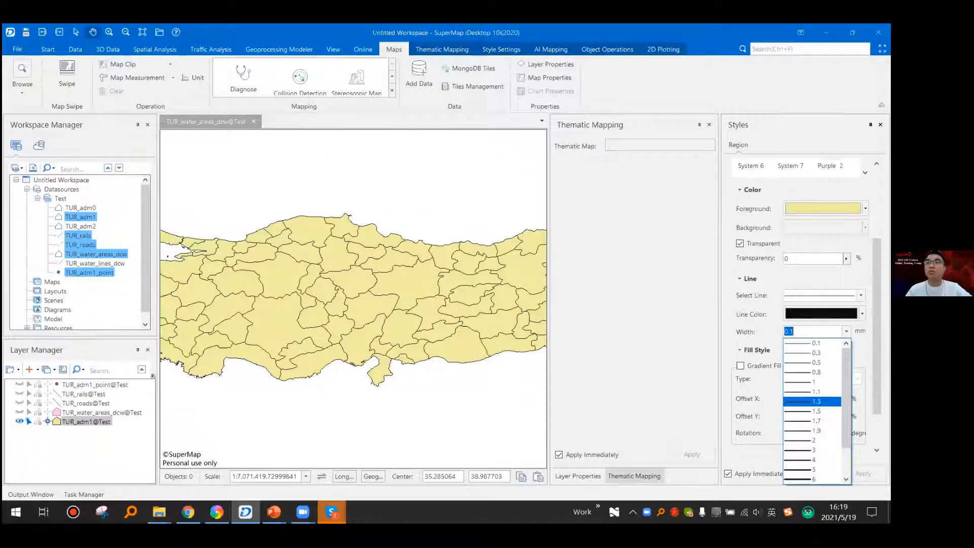
pyautogui.click(814, 382)
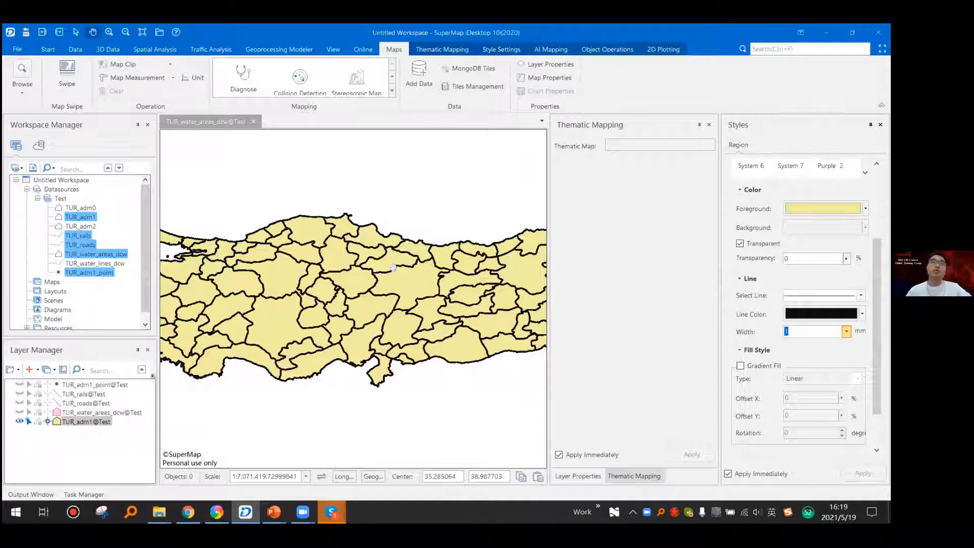
pyautogui.click(846, 331)
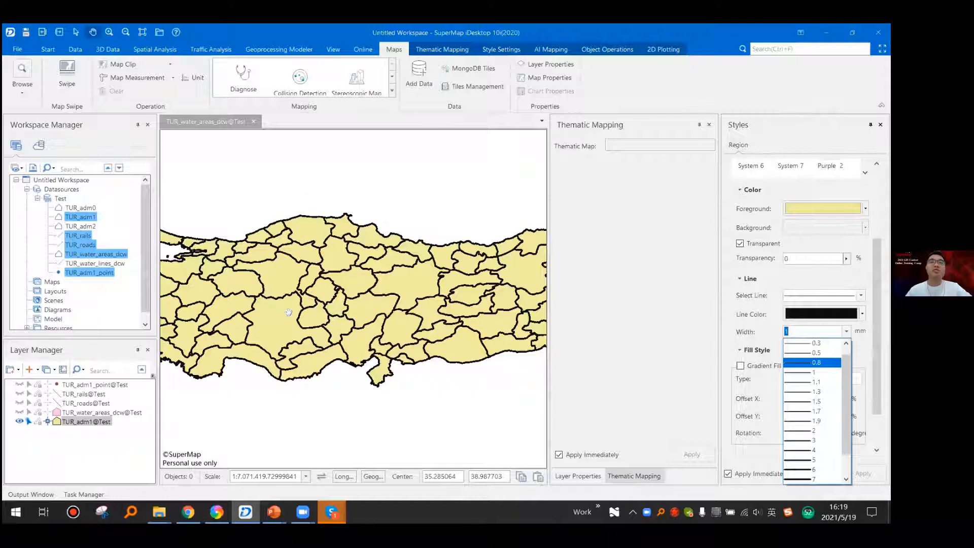
pyautogui.click(816, 352)
pyautogui.click(709, 124)
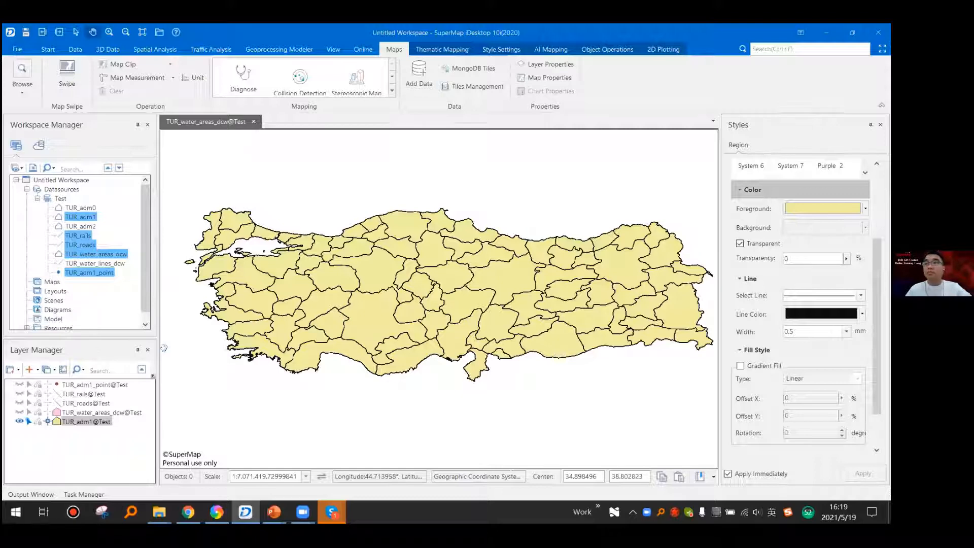
# - Change the line color of the TUR_adm1 province boundaries to dark brown
pyautogui.moveTo(163, 348); pyautogui.dragTo(174, 355)
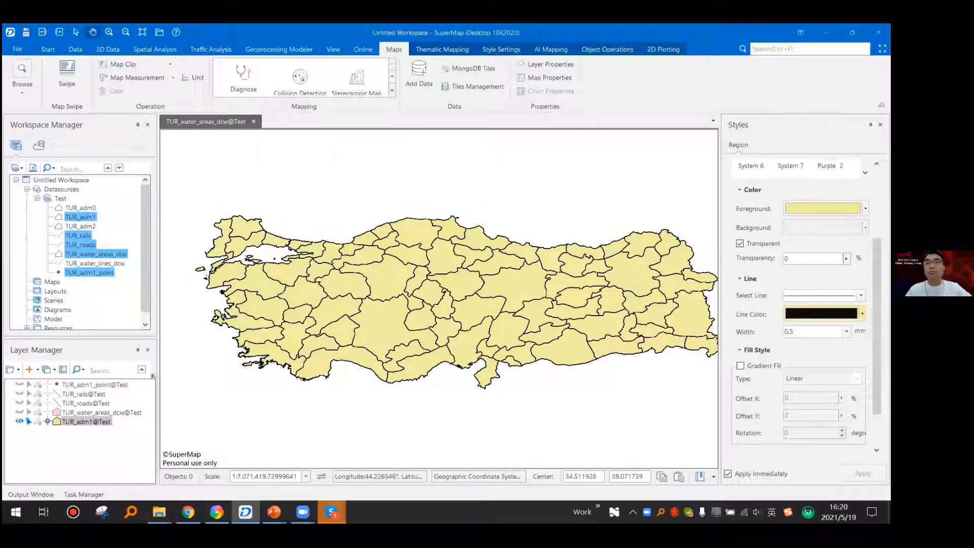
pyautogui.click(862, 314)
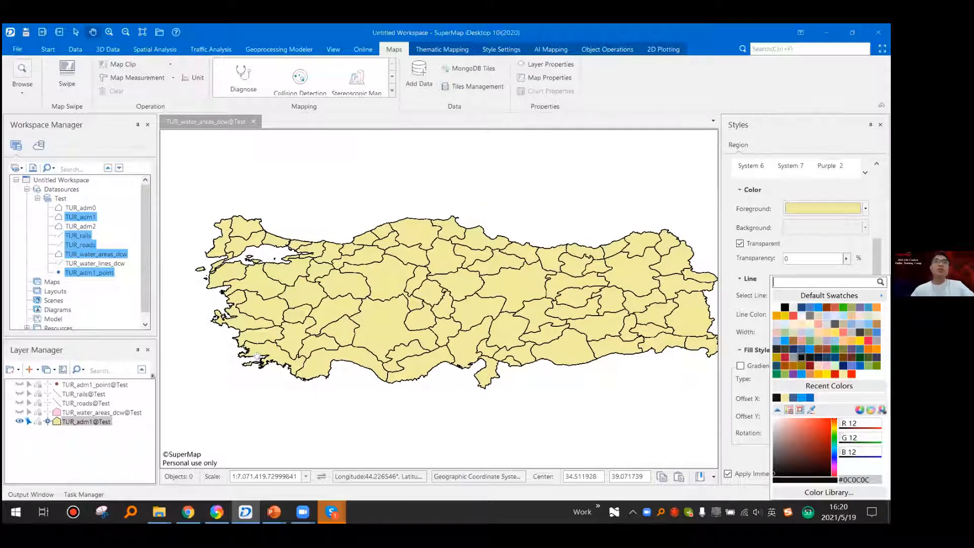
pyautogui.click(231, 379)
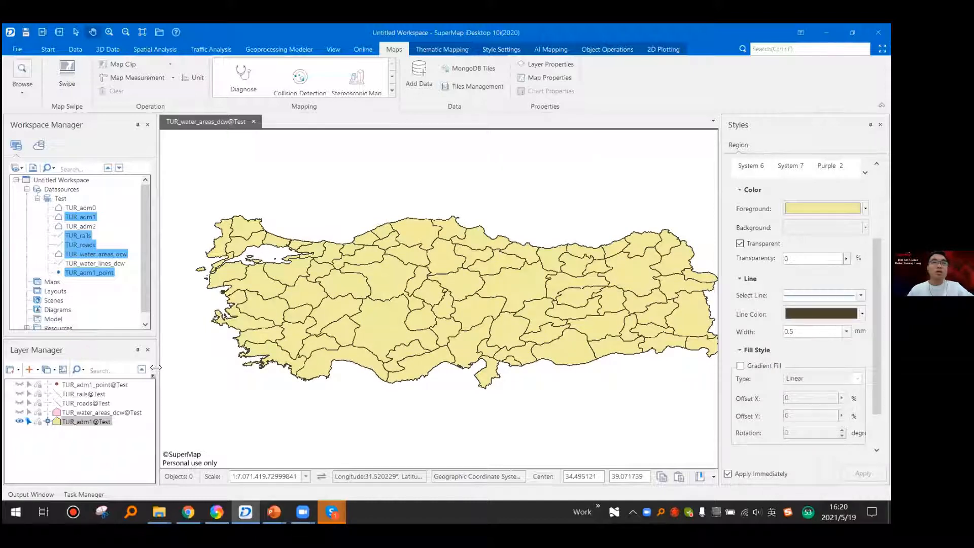
# - Make the TUR_water_areas_dcw layer visible and fill the water areas with bright blue
pyautogui.click(19, 412)
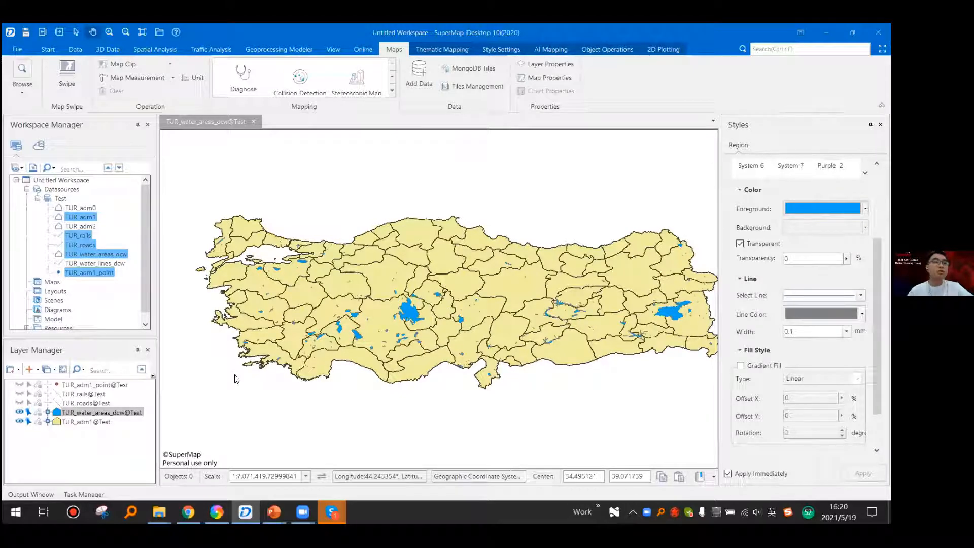
pyautogui.scroll(1, 234, 379)
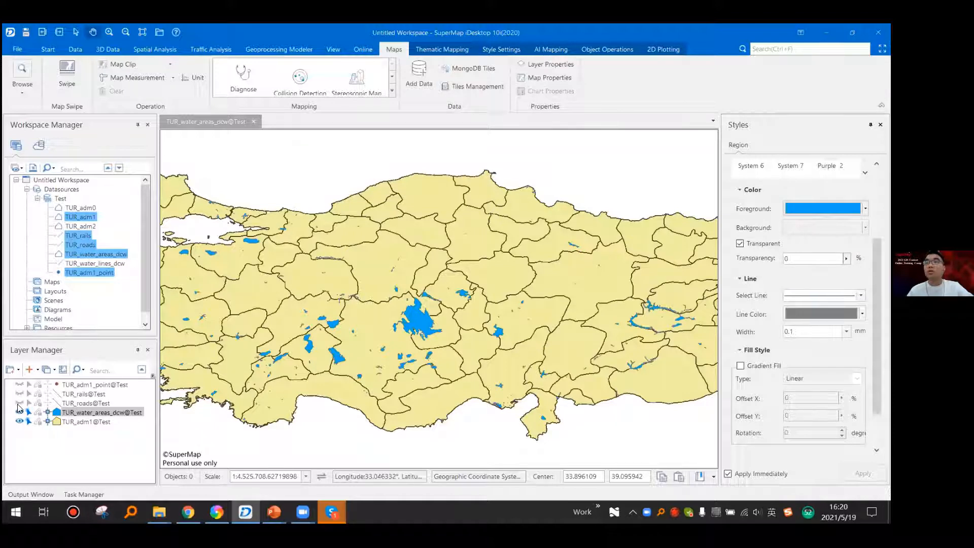
pyautogui.moveTo(546, 318); pyautogui.dragTo(603, 305)
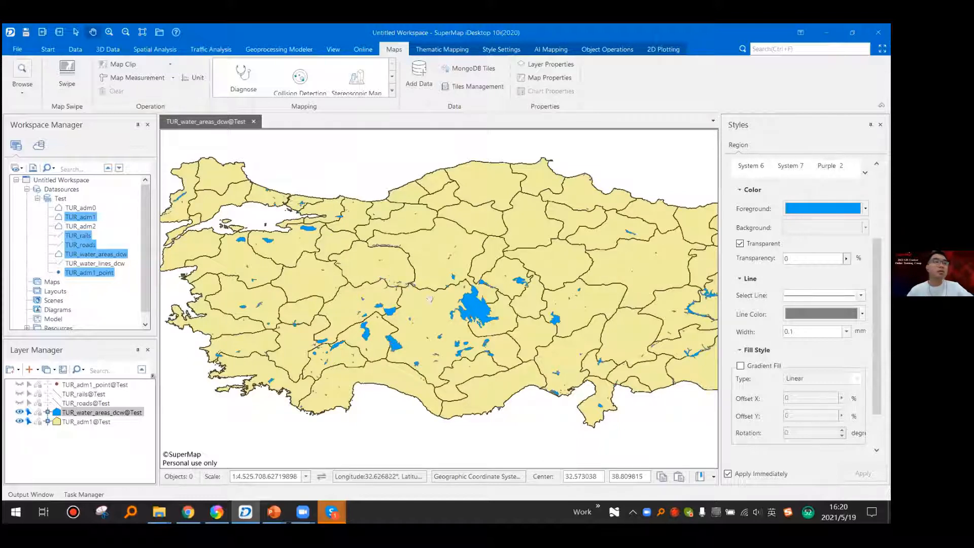
# - Give the TUR_roads layer an orange-yellow line style and the TUR_rails layer the Railway (Black) symbol
pyautogui.click(19, 403)
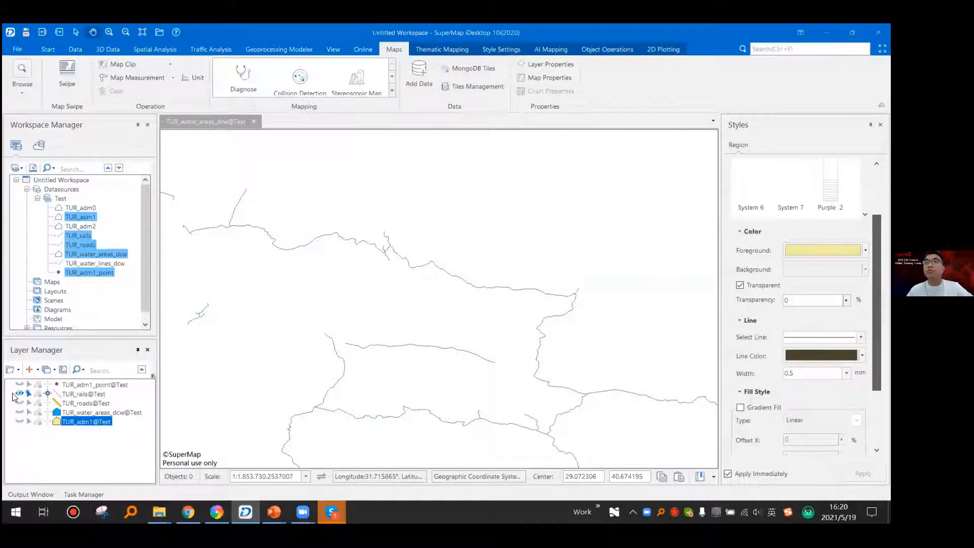
pyautogui.click(90, 394)
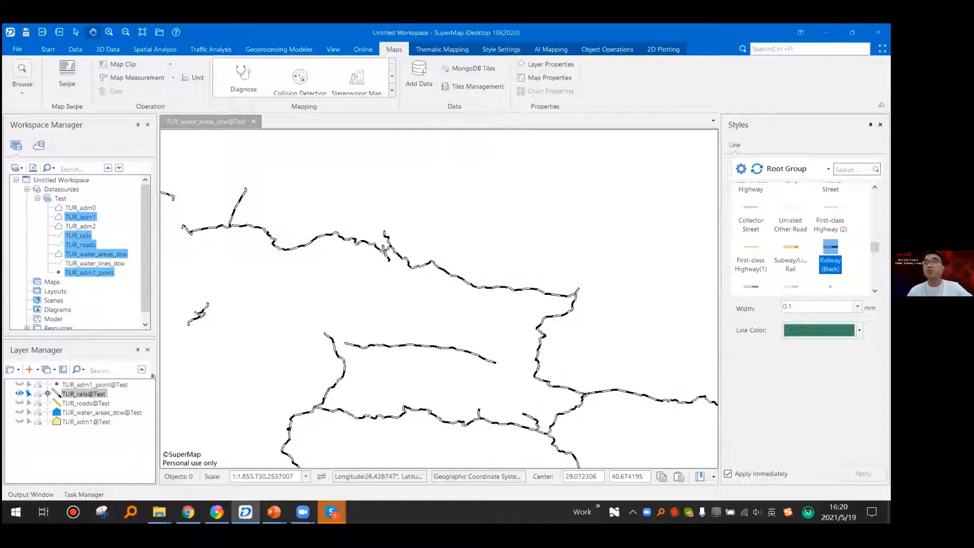
pyautogui.click(20, 394)
# - Display the TUR_adm1_point layer alone and apply the Province symbol to its points
pyautogui.click(19, 384)
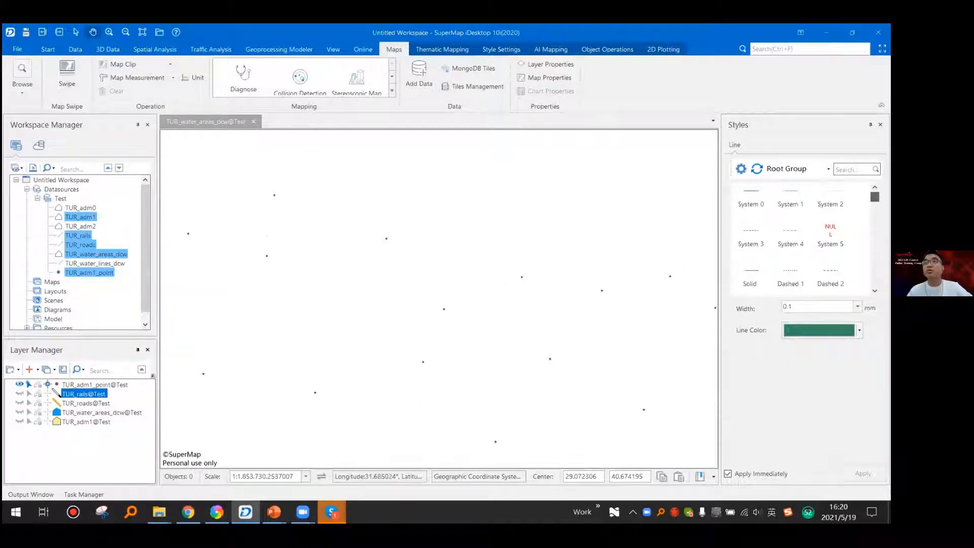
pyautogui.click(96, 385)
pyautogui.scroll(-3, 789, 237)
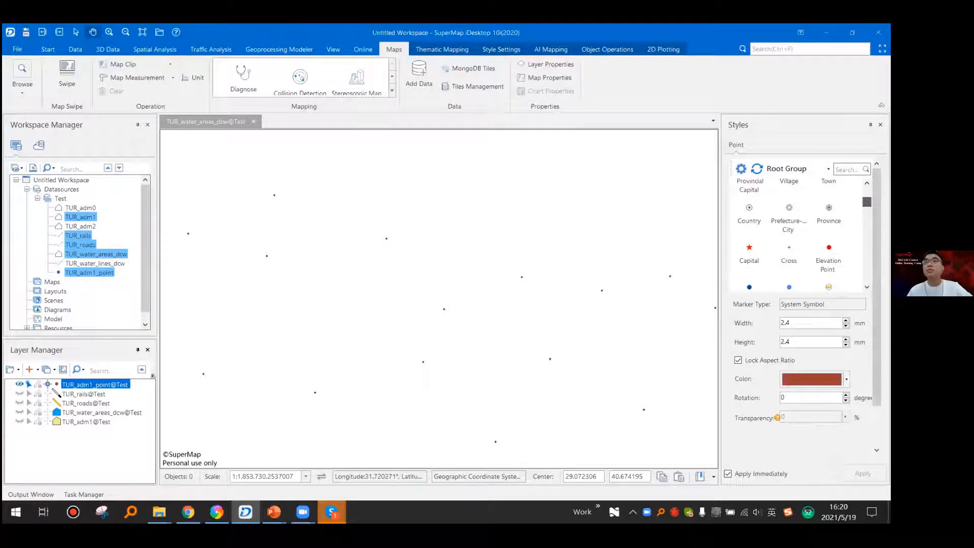
pyautogui.scroll(1, 789, 236)
pyautogui.click(828, 228)
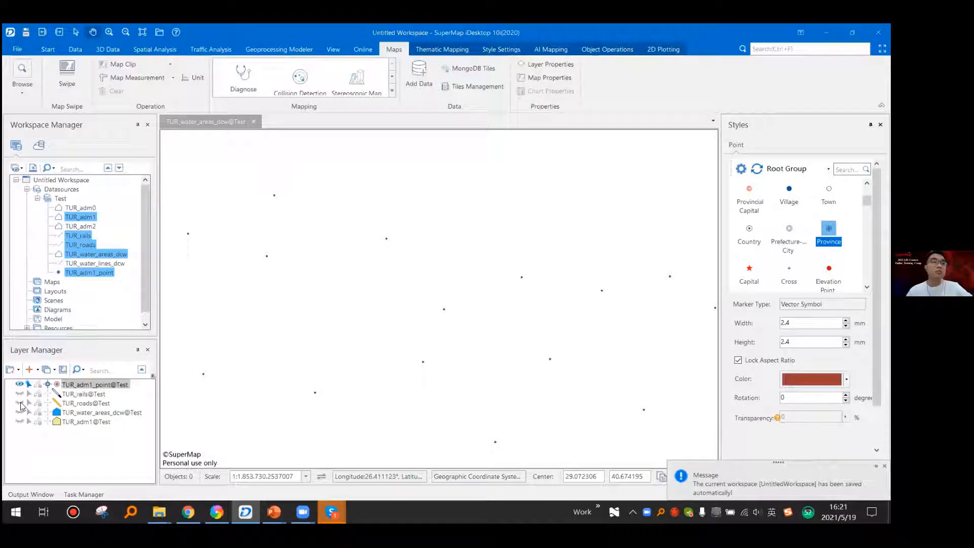
# - Make all five layers visible and set the TUR_adm1_point symbols to black, 10 mm wide and 10 mm high
pyautogui.click(19, 394)
pyautogui.click(85, 403)
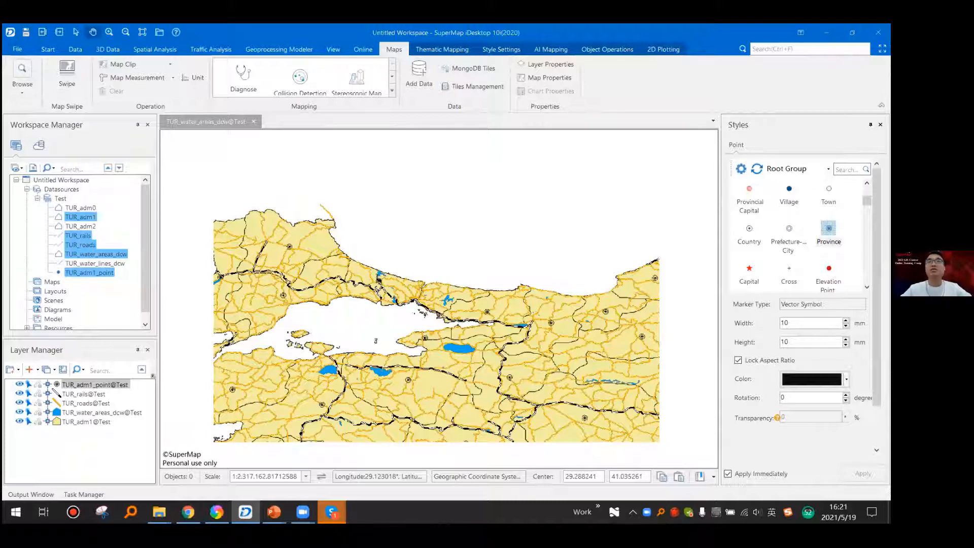
pyautogui.scroll(2, 418, 294)
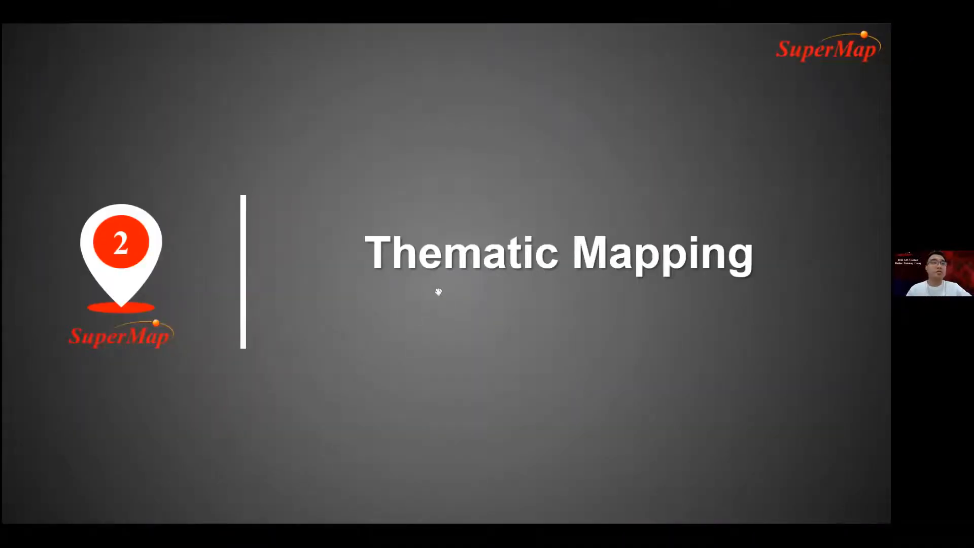
# - Switch from the Thematic Mapping slide to SuperMap iDesktop and create a label thematic map for the TUR_adm1_point layer
pyautogui.hotkey('alt', 'Tab')
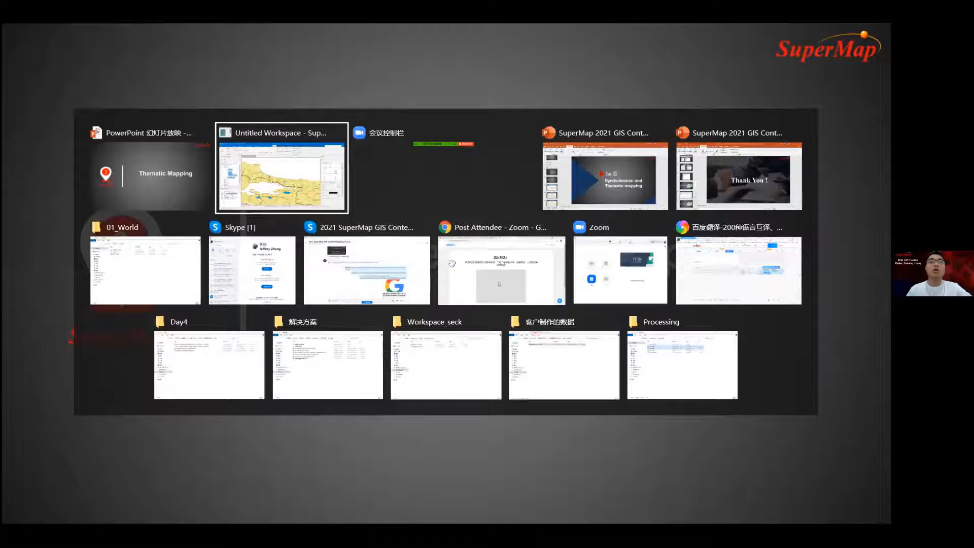
pyautogui.hotkey('alt', 'Tab')
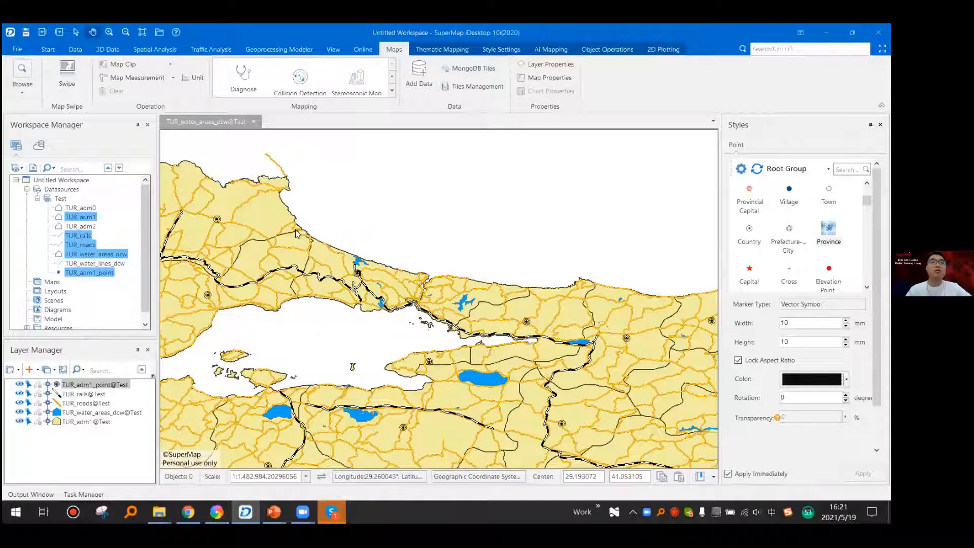
pyautogui.moveTo(297, 234); pyautogui.dragTo(320, 204)
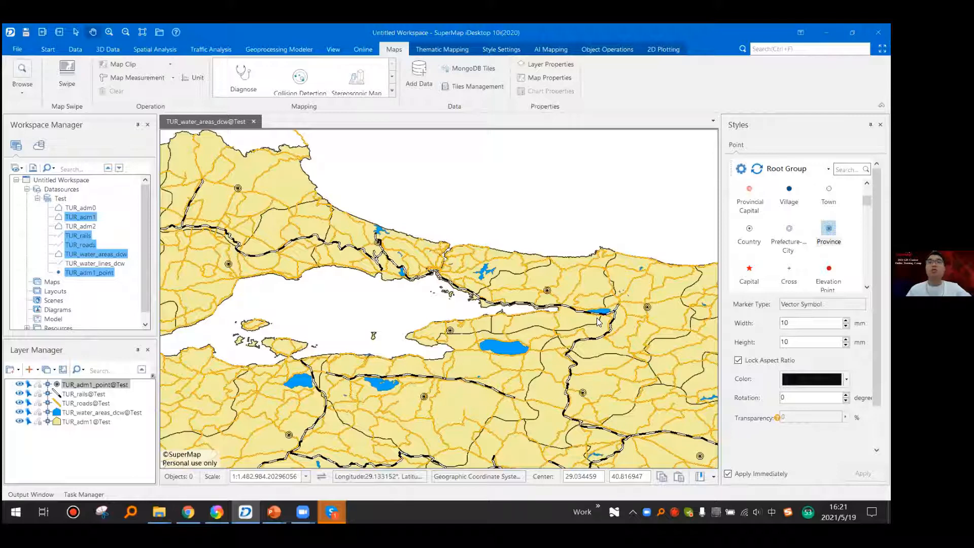
pyautogui.rightClick(88, 384)
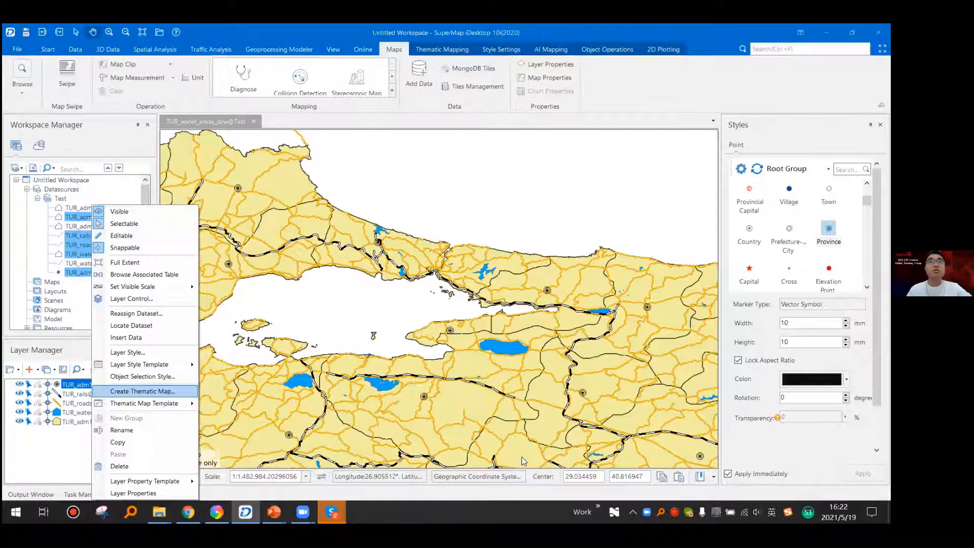
pyautogui.press('Return')
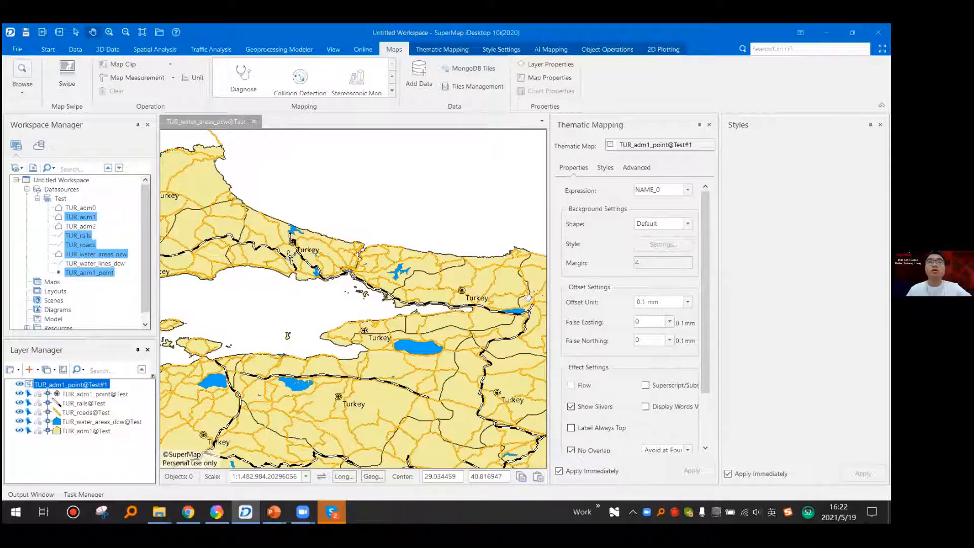
# - Open the TUR_adm1_point attribute table, return to the map and set the label expression to NAME_1
pyautogui.click(79, 235)
pyautogui.click(293, 121)
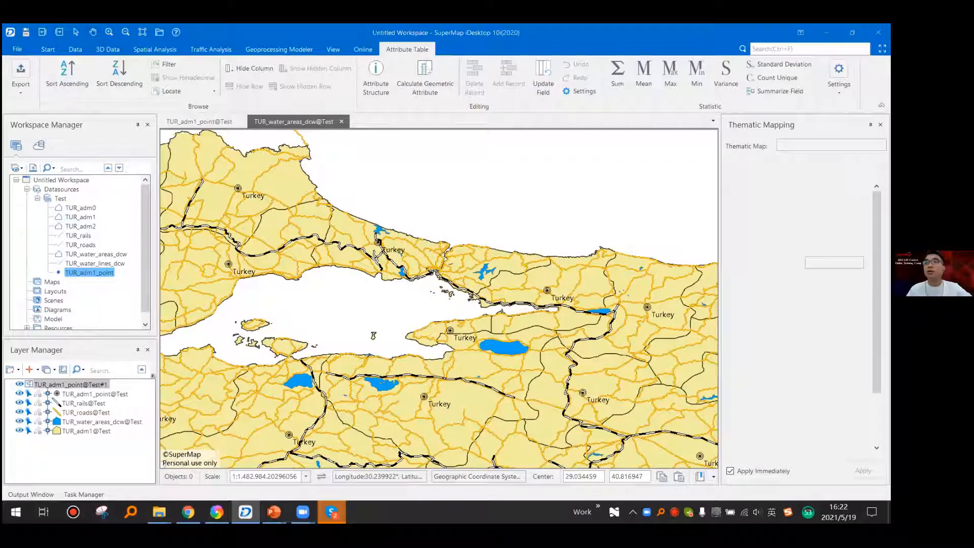
pyautogui.click(858, 190)
pyautogui.click(832, 289)
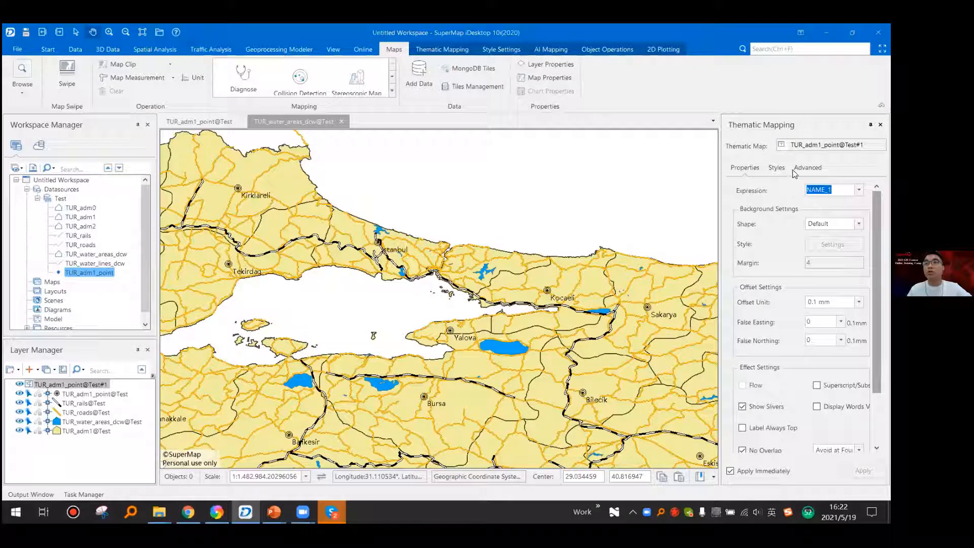
# - Make the province name labels bold and set their font size to 15
pyautogui.click(807, 168)
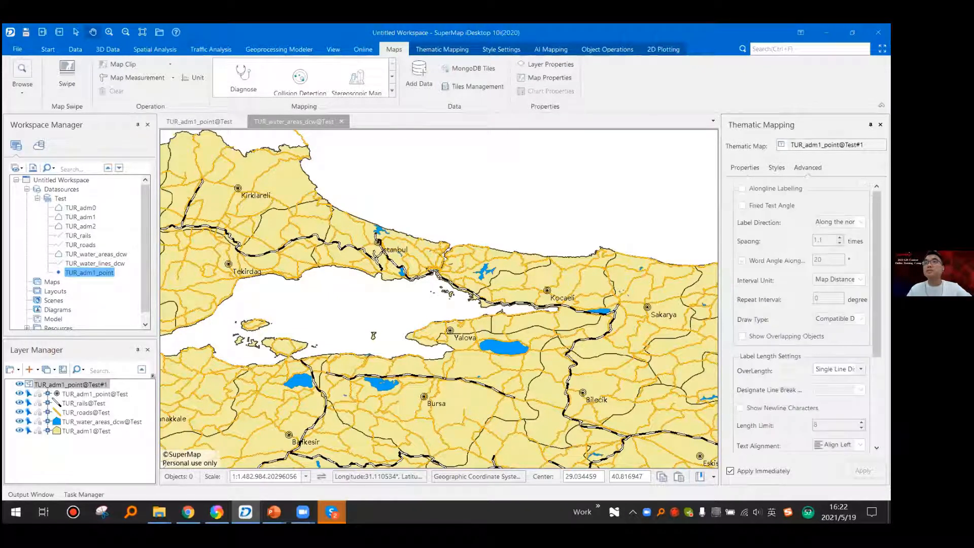
pyautogui.click(776, 168)
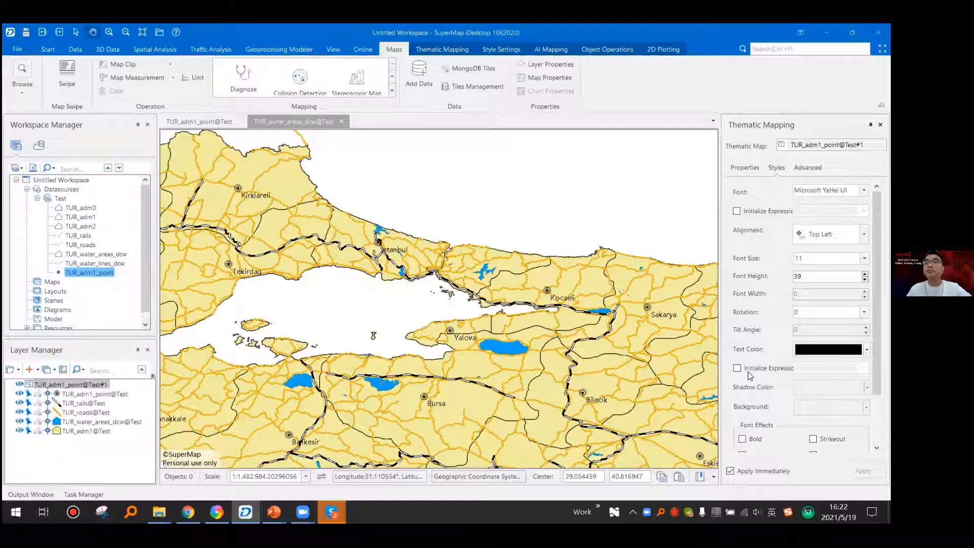
pyautogui.scroll(-2, 751, 376)
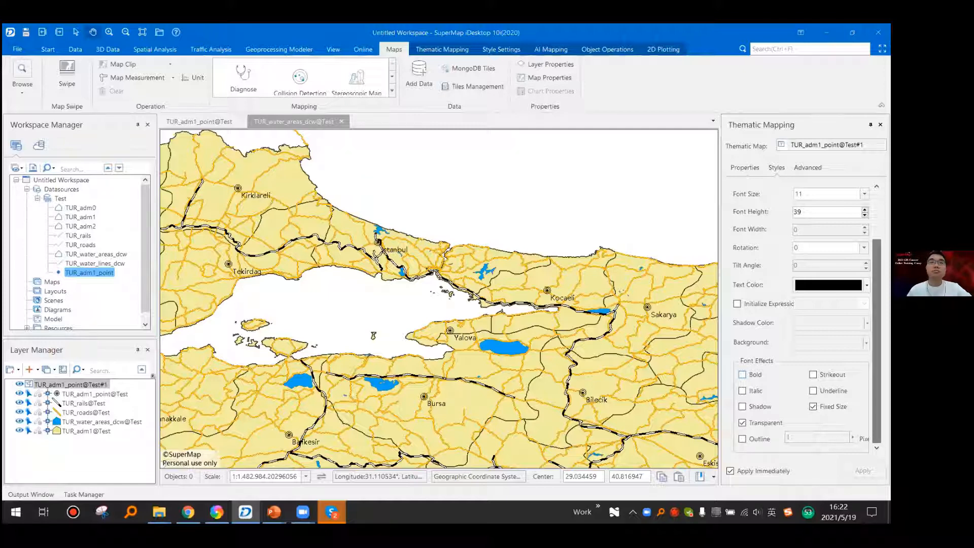
pyautogui.click(742, 374)
pyautogui.moveTo(877, 305); pyautogui.dragTo(877, 283)
pyautogui.click(865, 223)
pyautogui.click(766, 216)
pyautogui.doubleClick(803, 223)
pyautogui.write('15')
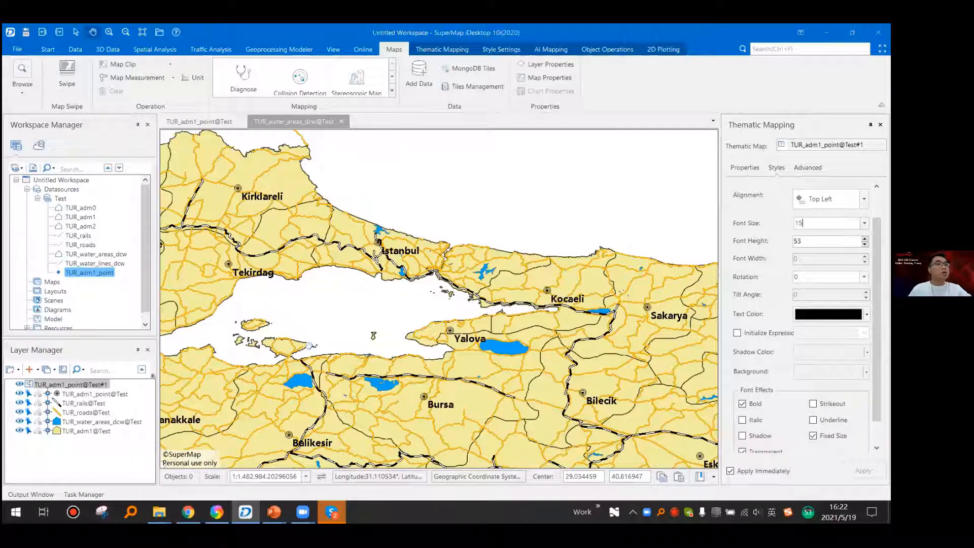
# - Inspect the labelled provinces around Istanbul and switch to the PowerPoint slide show
pyautogui.moveTo(329, 309); pyautogui.dragTo(308, 346)
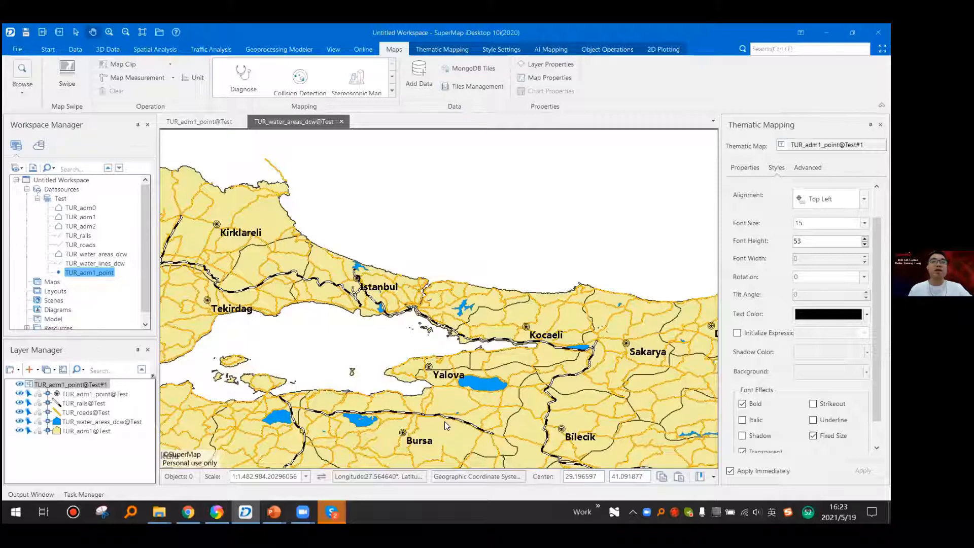
pyautogui.moveTo(444, 421); pyautogui.dragTo(471, 409)
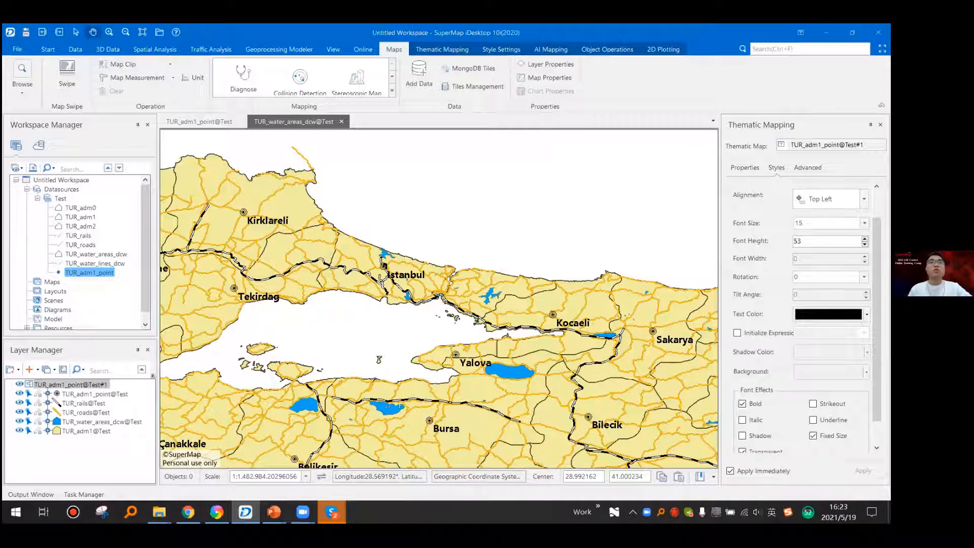
pyautogui.scroll(-1, 424, 326)
pyautogui.moveTo(274, 512)
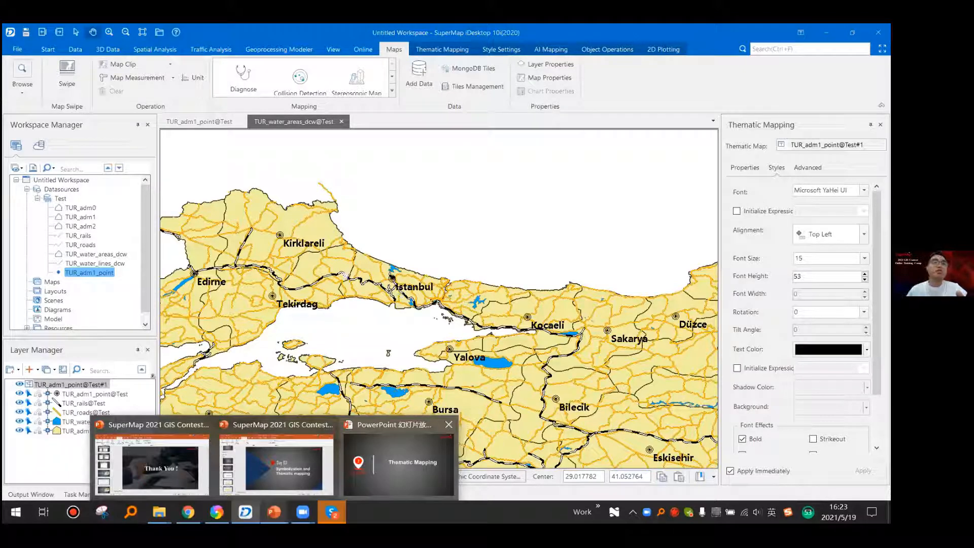
pyautogui.click(399, 464)
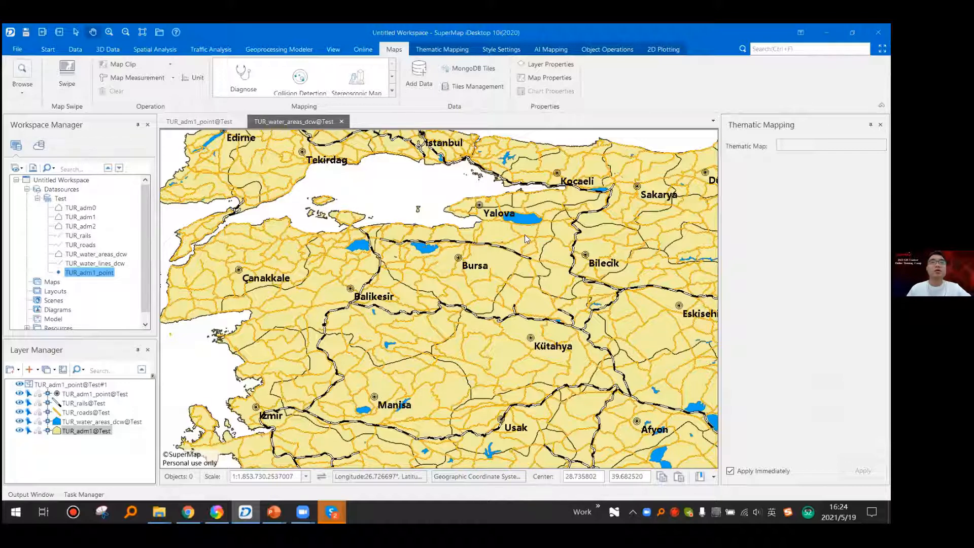
# - Inspect the finished map around Istanbul, then return to the slide show and advance to Modify the layer name
pyautogui.scroll(1, 525, 235)
pyautogui.moveTo(525, 234); pyautogui.dragTo(519, 389)
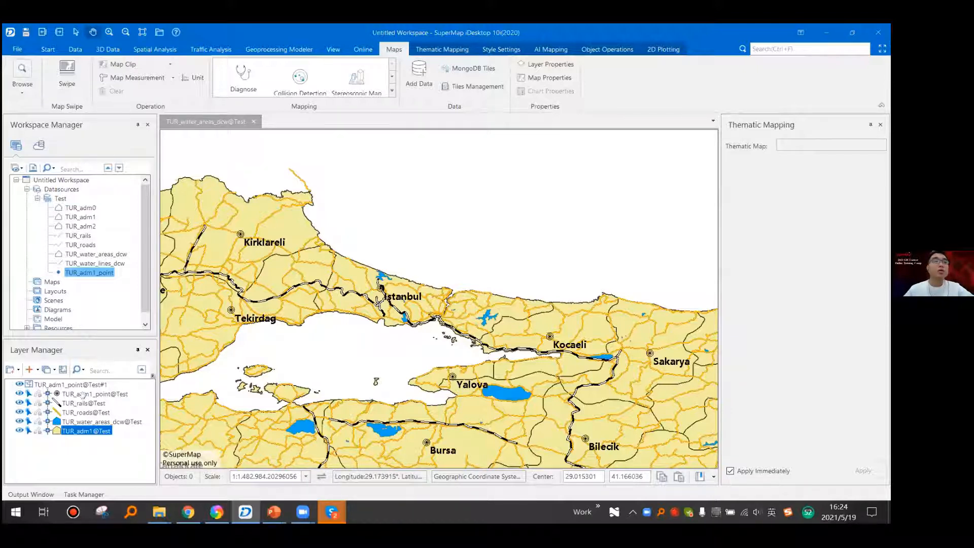
pyautogui.hotkey('alt', 'Tab')
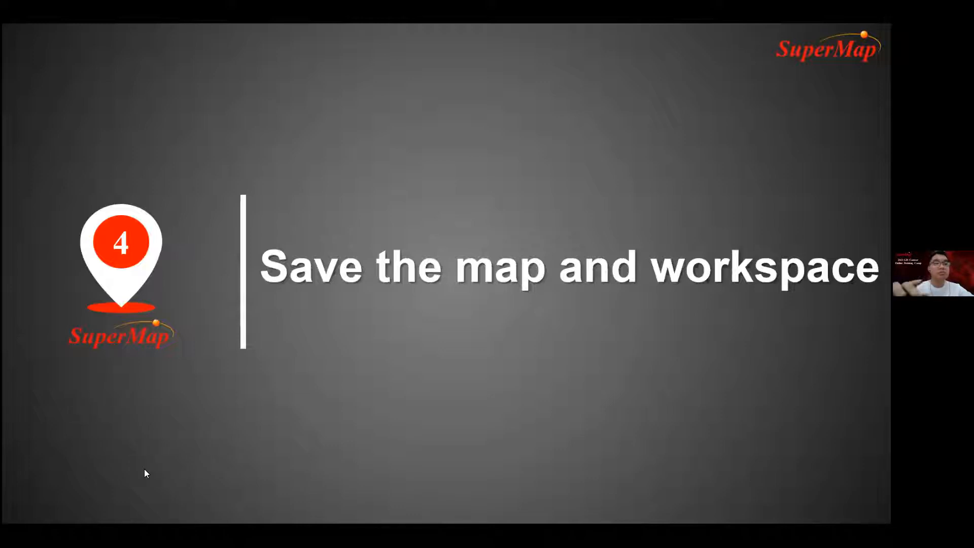
pyautogui.click(149, 431)
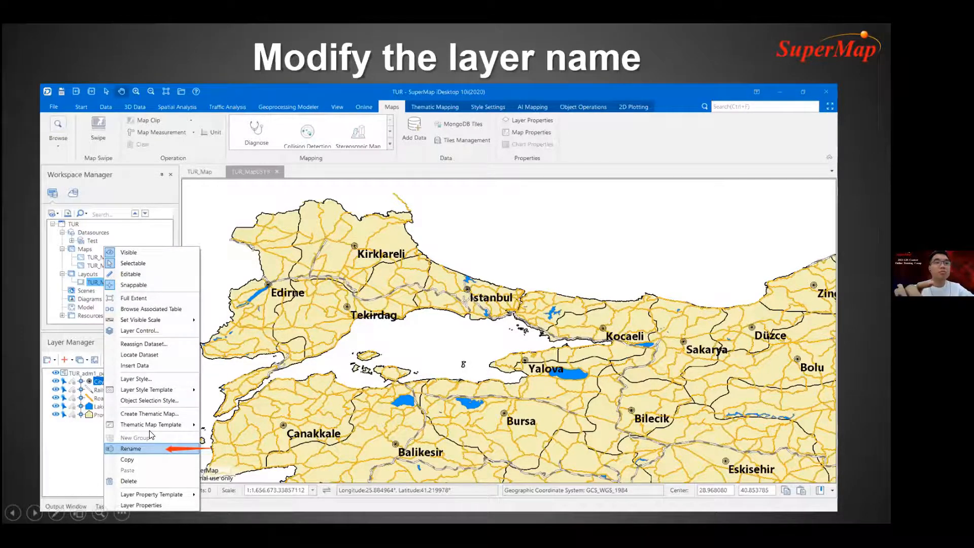
# - Switch to SuperMap iDesktop and rename the TUR_water_areas_dcw layer as Water and the TUR_adm1 layer as Boundary
pyautogui.hotkey('alt', 'Tab')
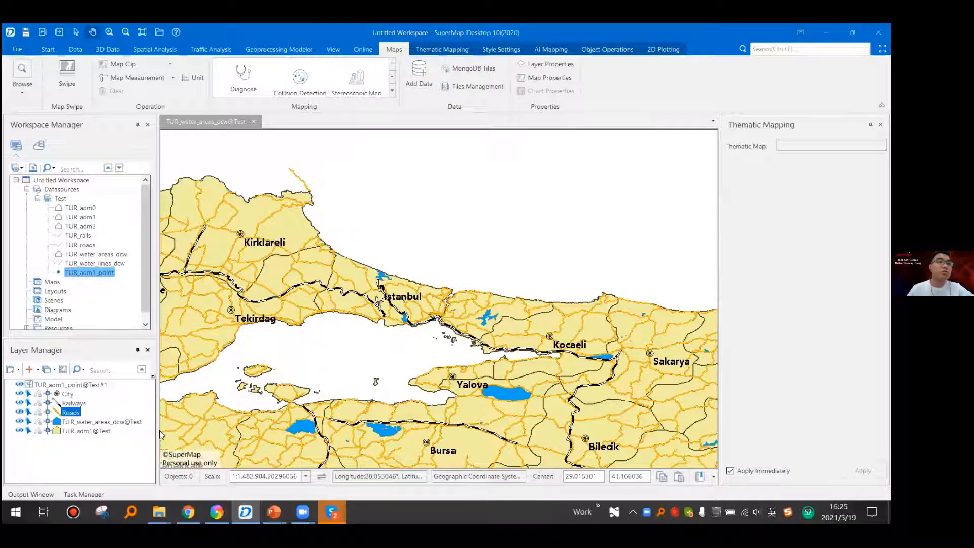
pyautogui.click(101, 422)
pyautogui.press('F2')
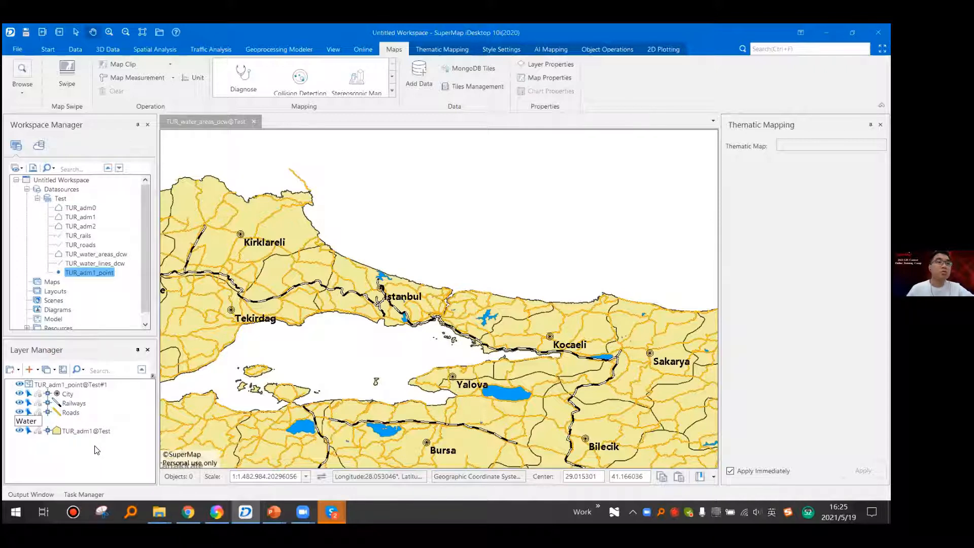
pyautogui.rightClick(89, 431)
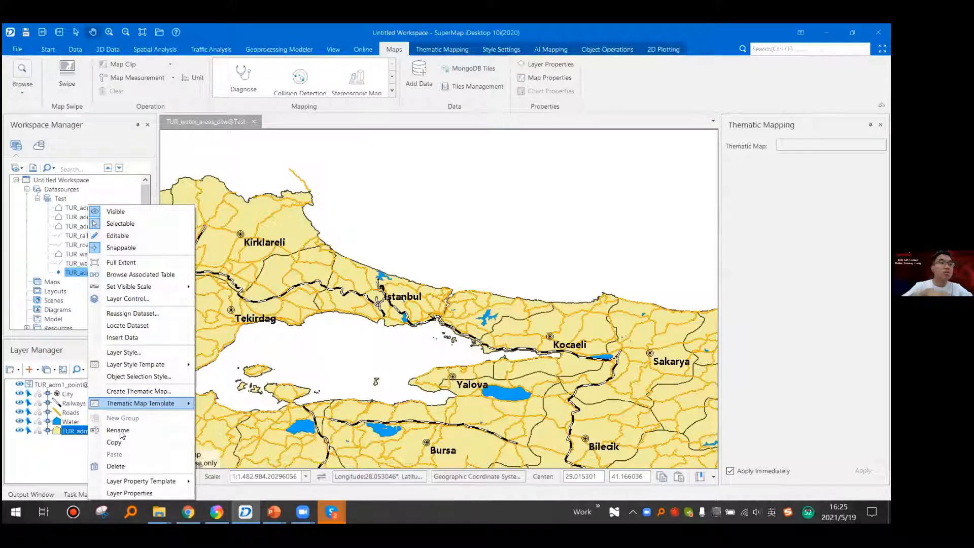
pyautogui.click(118, 430)
pyautogui.write('Boundary')
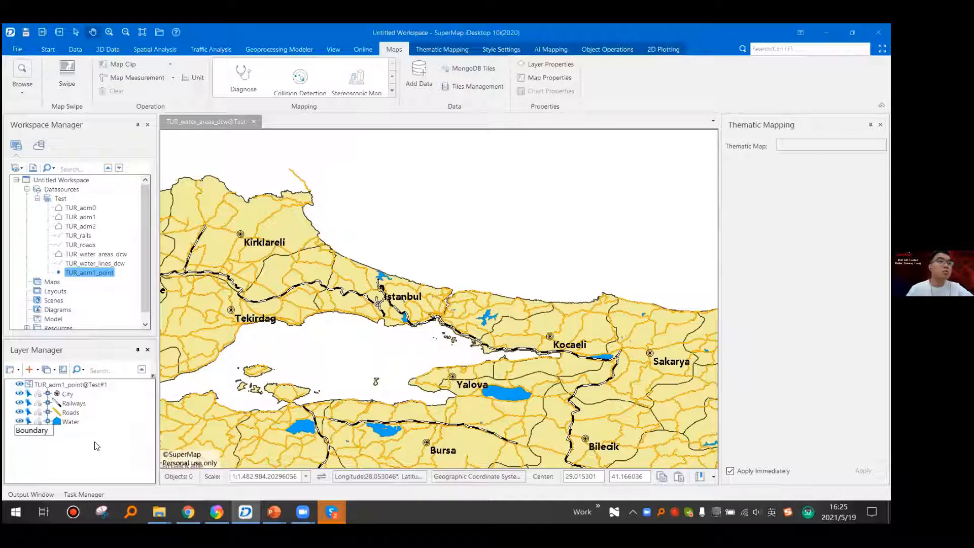
pyautogui.press('Return')
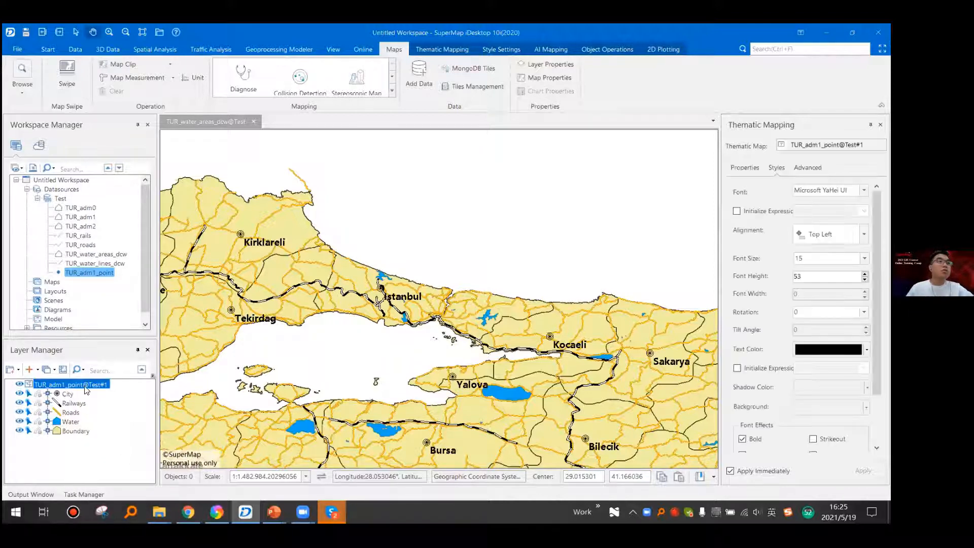
# - Rename the TUR_adm1_point label layer as City Name and close the map, saving it as Turkey
pyautogui.rightClick(119, 416)
pyautogui.click(120, 416)
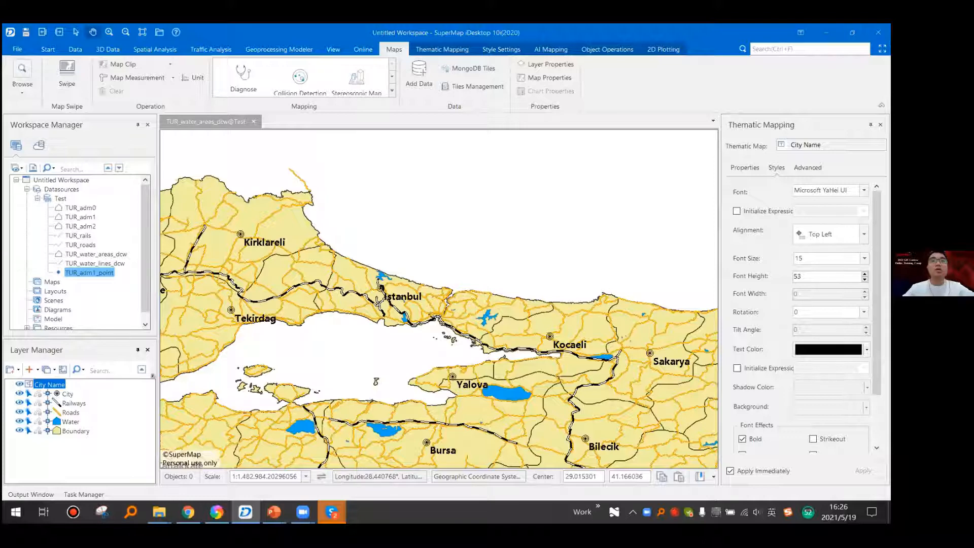
pyautogui.click(254, 122)
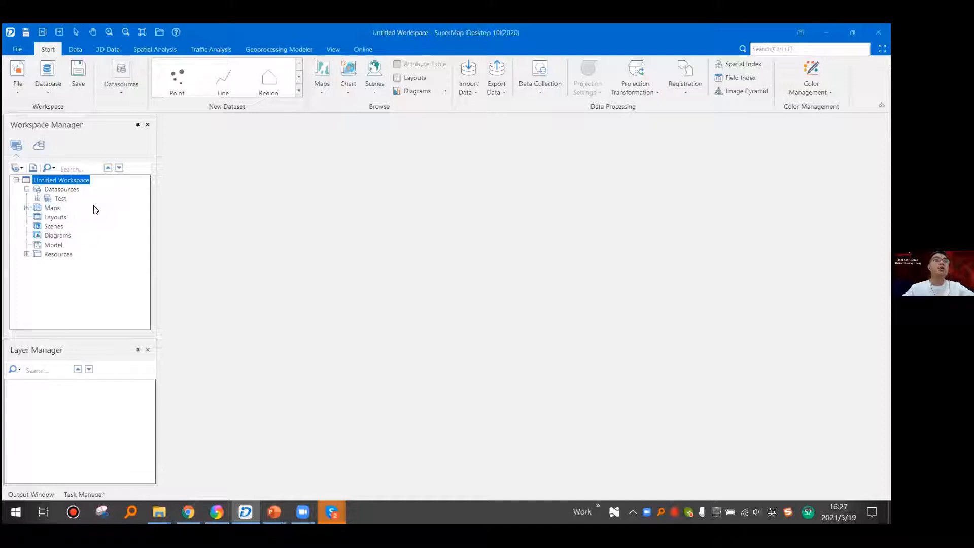
# - Save the workspace as file workspace Turkey0519 in the Processing folder of DemoData\TurkeyMap - 0519
pyautogui.rightClick(69, 180)
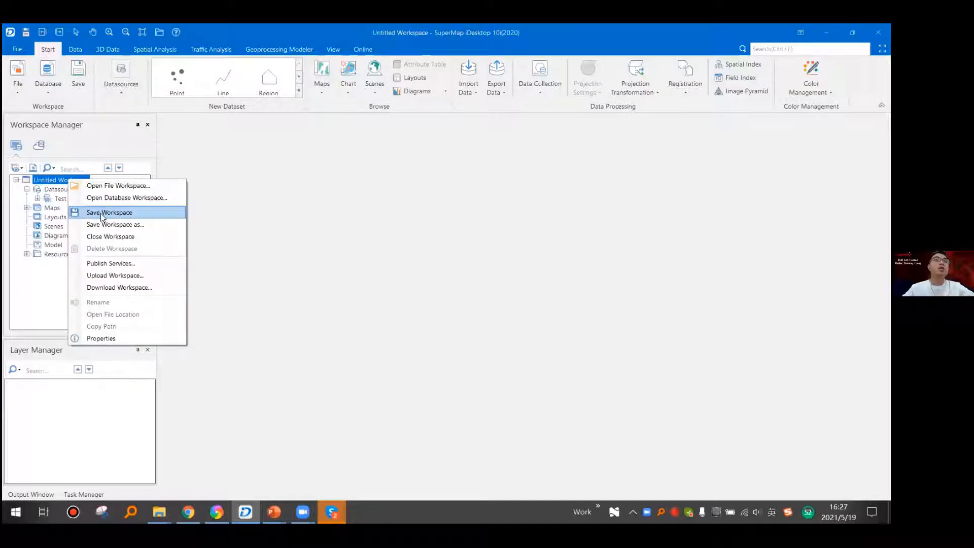
pyautogui.click(127, 213)
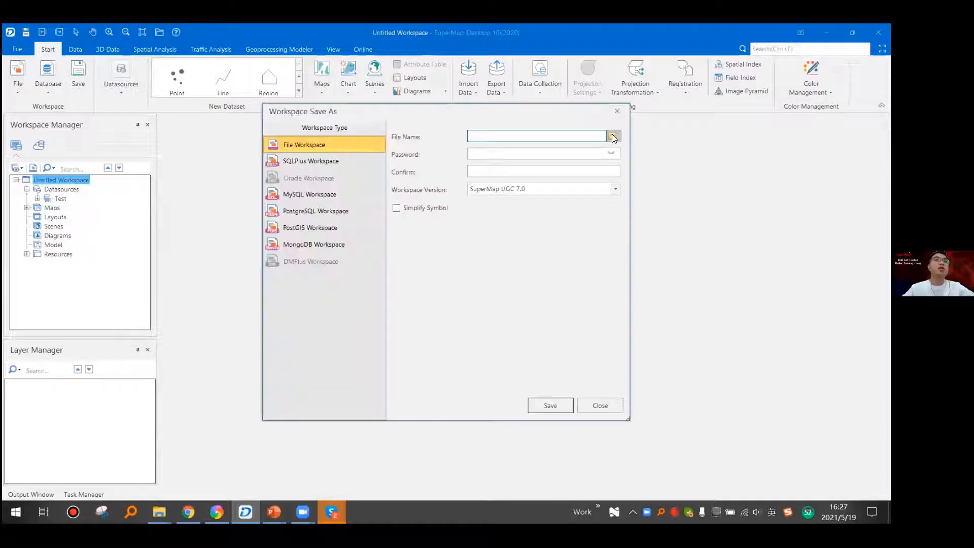
pyautogui.click(613, 136)
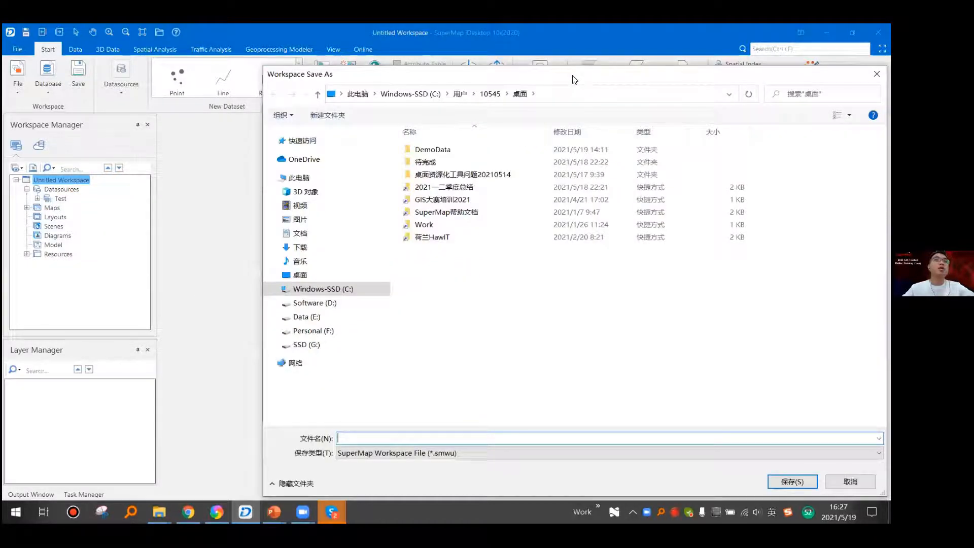
pyautogui.click(350, 152)
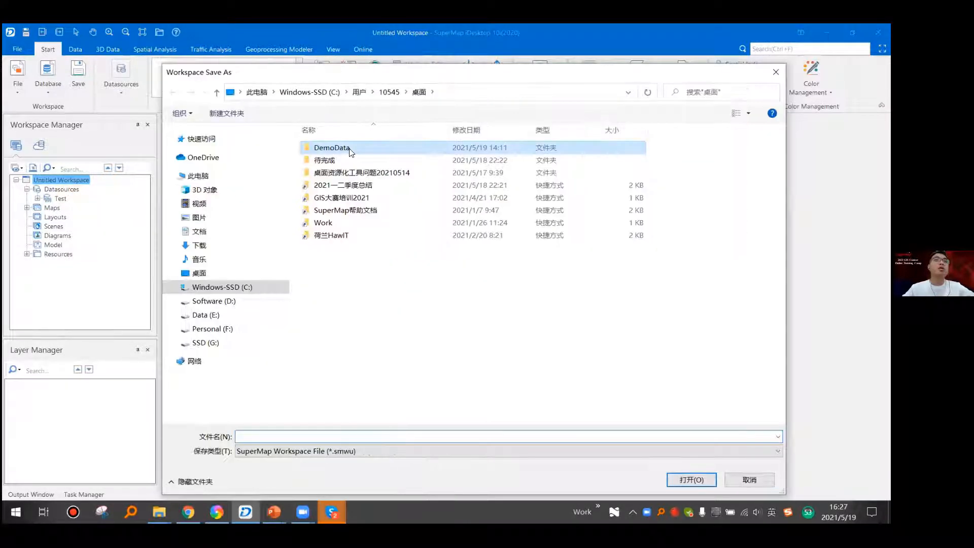
pyautogui.doubleClick(350, 151)
pyautogui.doubleClick(353, 149)
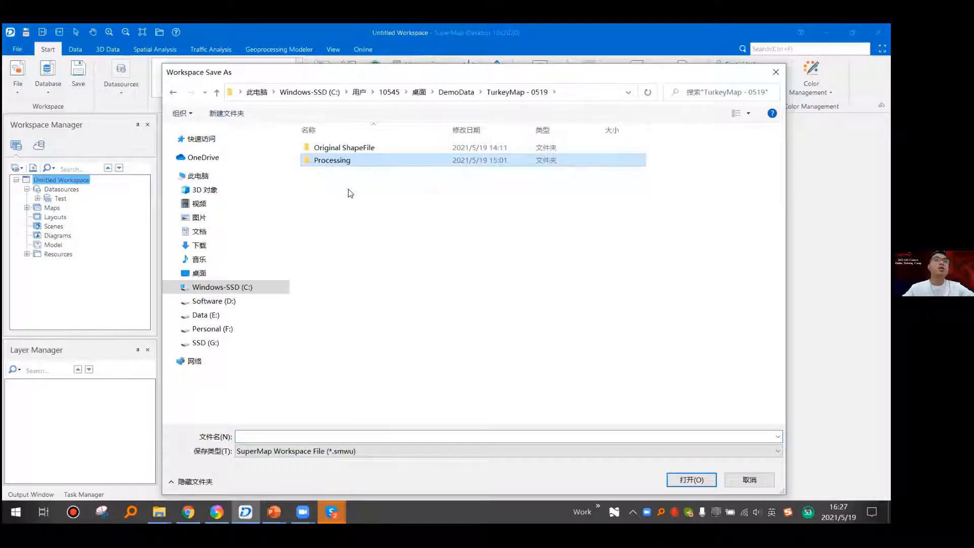
pyautogui.press('Return')
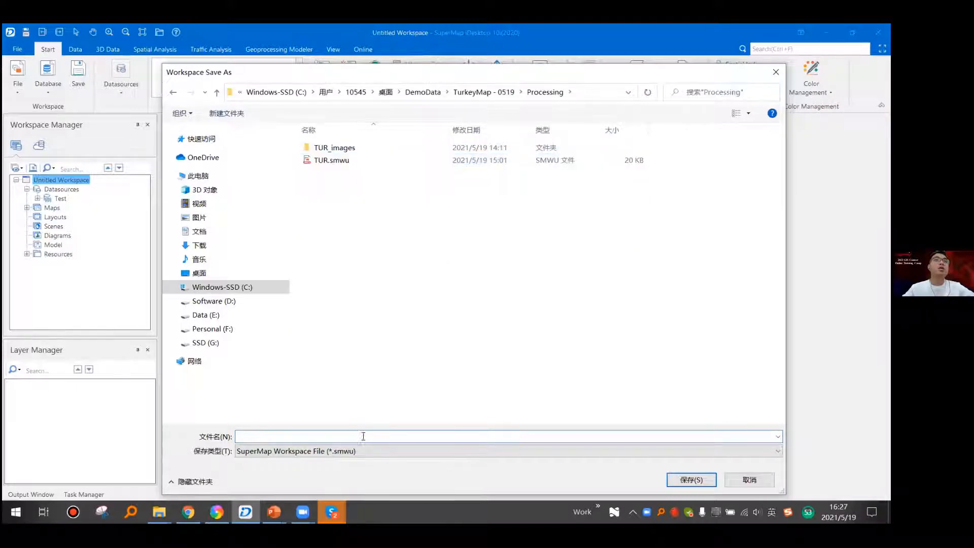
pyautogui.write('Turkey0519')
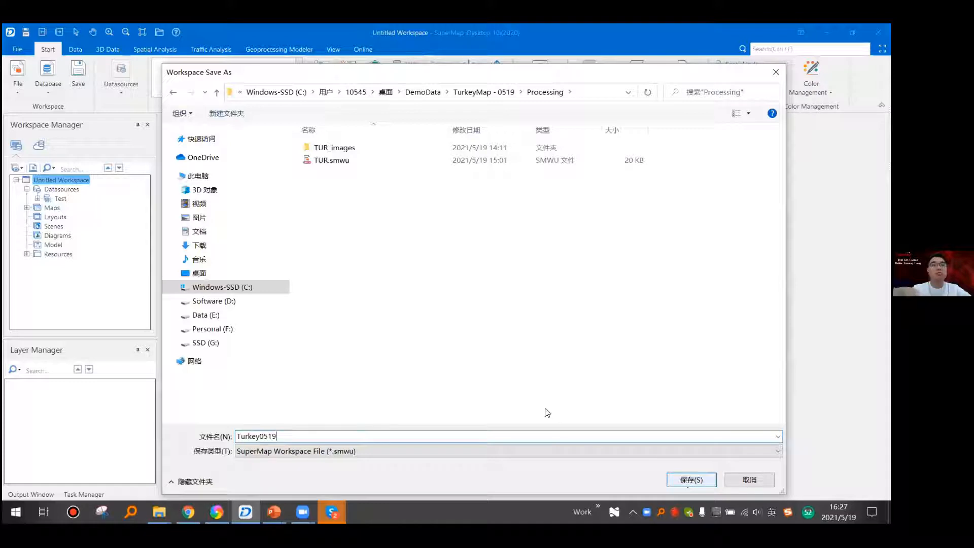
pyautogui.press('Return')
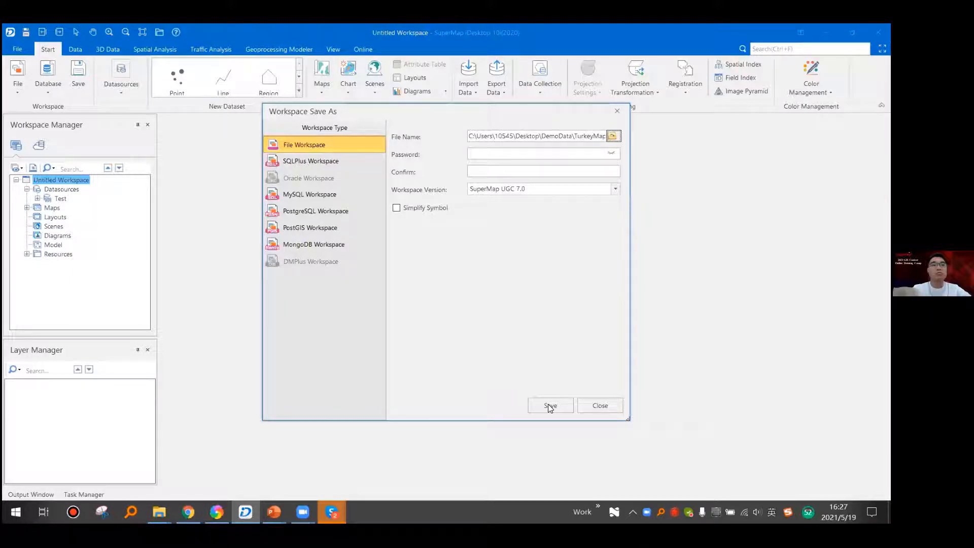
pyautogui.click(548, 404)
# - Close the Turkey0519 workspace and reopen it from Turkey0519.smwu
pyautogui.rightClick(56, 180)
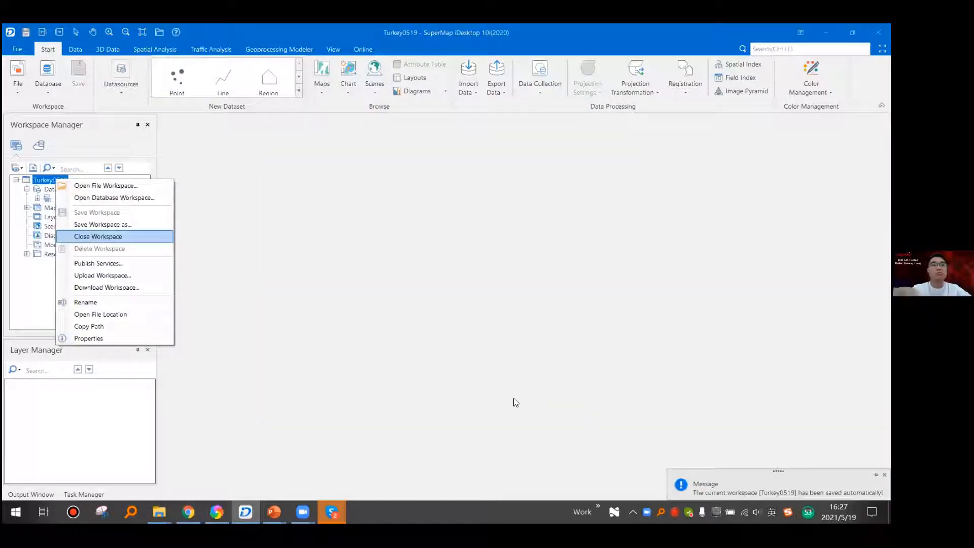
pyautogui.click(133, 237)
pyautogui.click(76, 183)
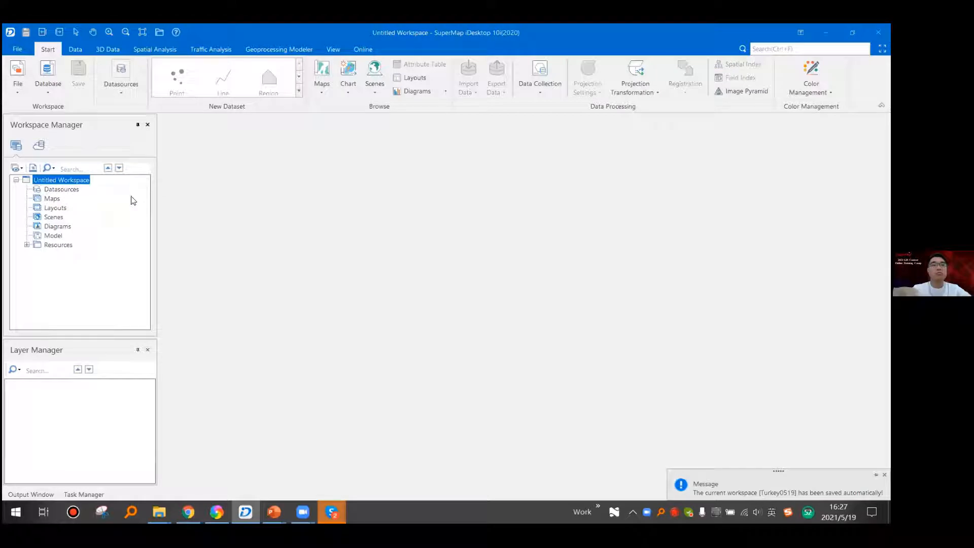
pyautogui.hotkey('ctrl', 'o')
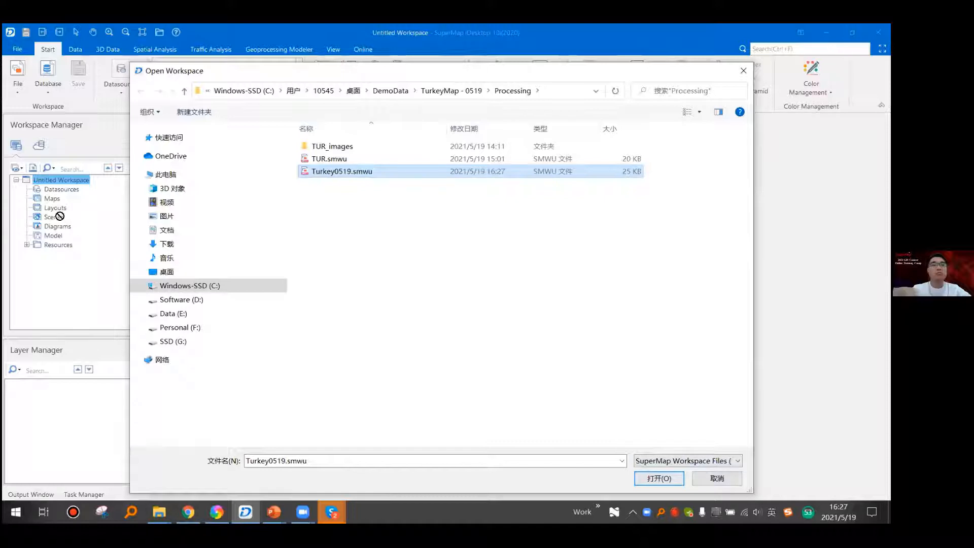
pyautogui.press('Return')
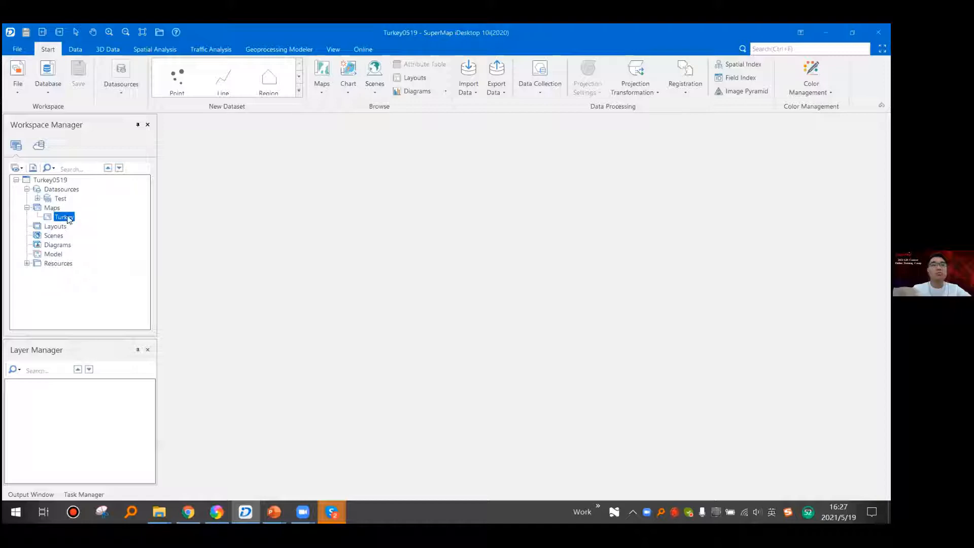
# - Open TUR_roads from the Test datasource as a map, save it as TUR_roads and switch to the PowerPoint slide show
pyautogui.click(37, 199)
pyautogui.doubleClick(80, 244)
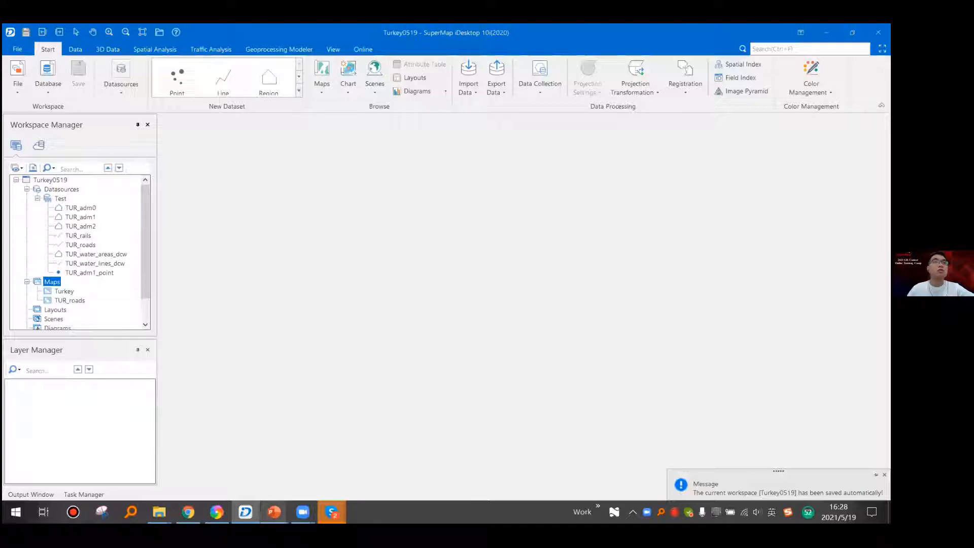
pyautogui.hotkey('alt', 'Tab')
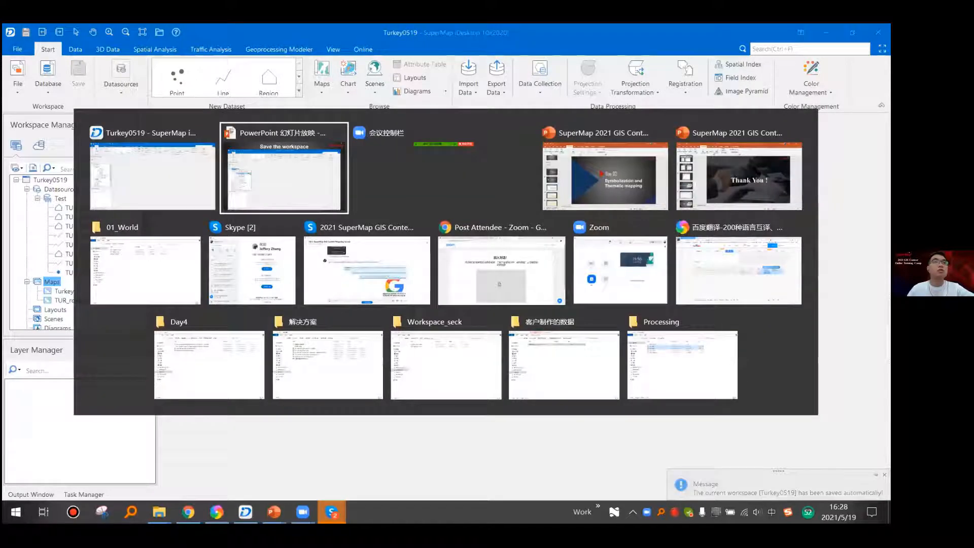
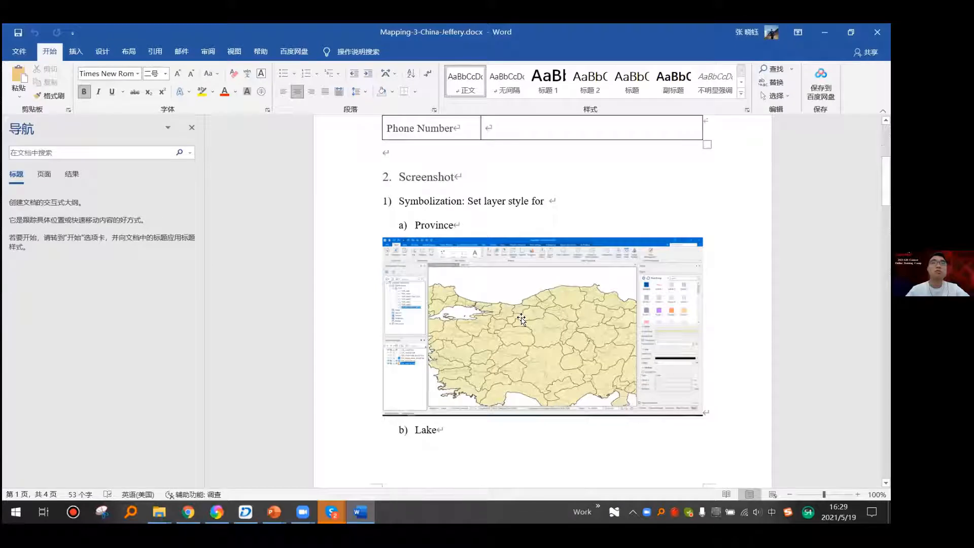
# - Review the sample homework document in Word through its layer name and saved workspace sections
pyautogui.scroll(-20, 521, 318)
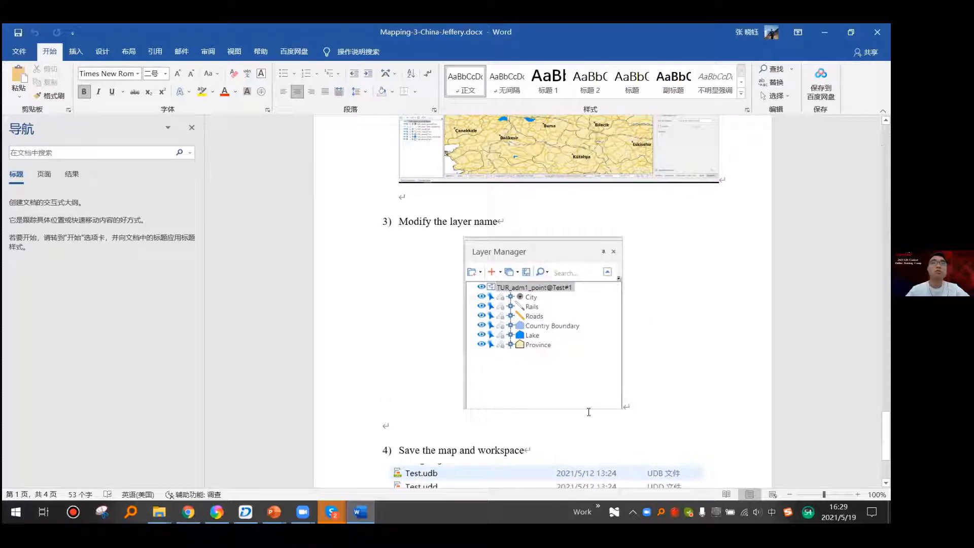
pyautogui.scroll(-1, 408, 394)
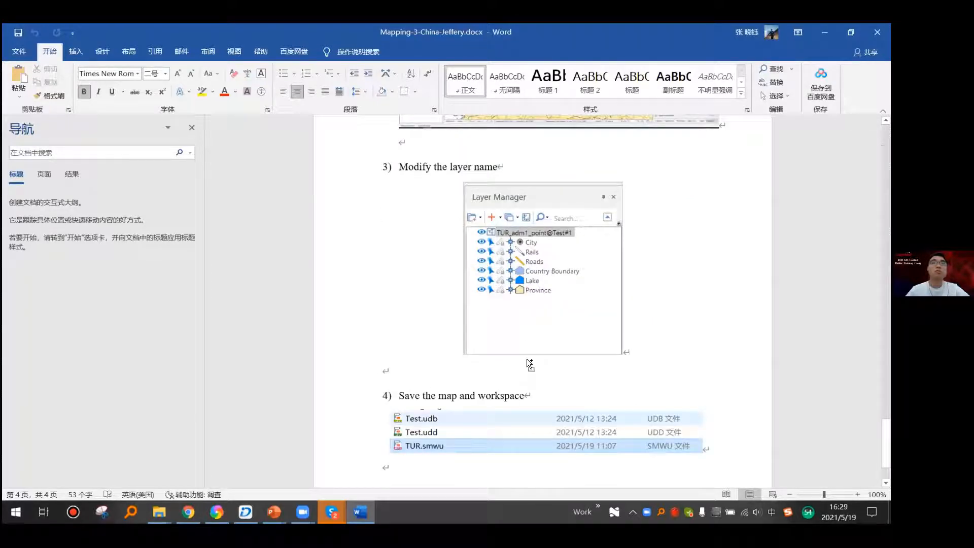
pyautogui.scroll(-2, 527, 359)
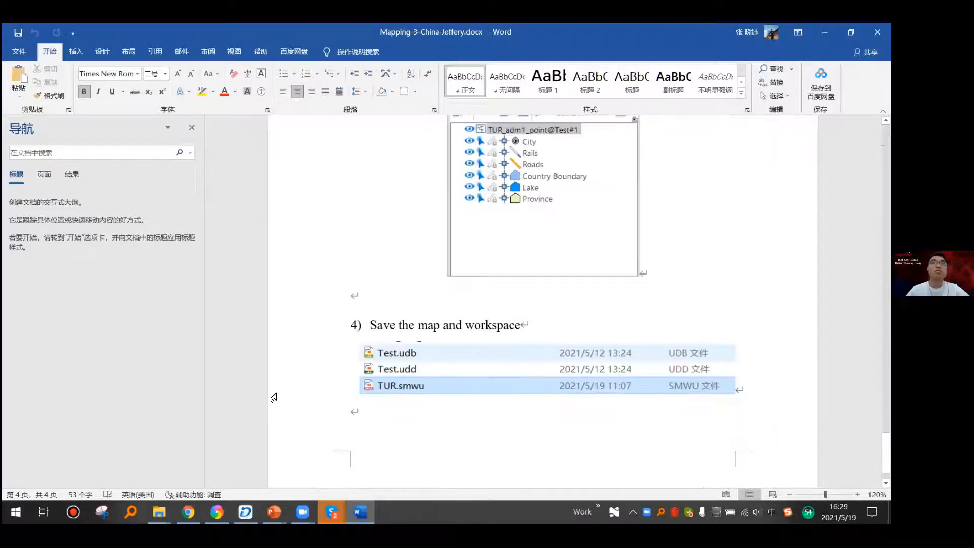
pyautogui.keyDown('ctrl'); pyautogui.scroll(-2, 207, 473); pyautogui.keyUp('ctrl')
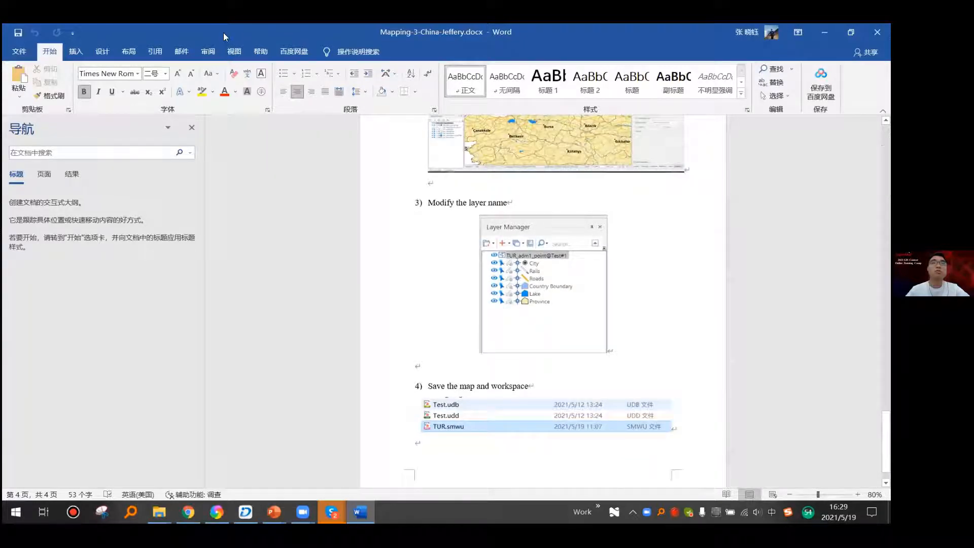
pyautogui.scroll(3, 386, 237)
# - Switch to Chrome, view the Day 3 - Mapping Group assignment, check its linked Drive folder and return to the assignment
pyautogui.hotkey('alt', 'Tab')
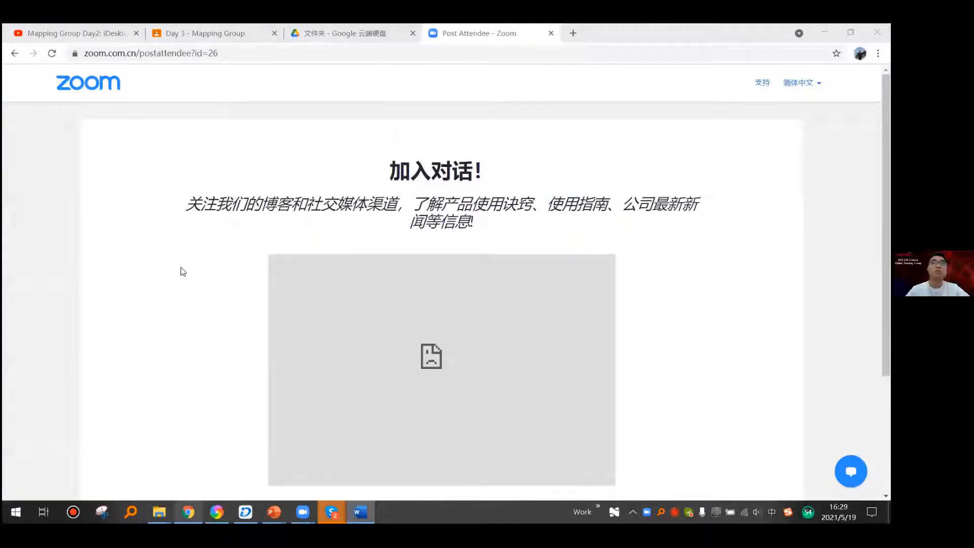
pyautogui.hotkey('ctrl', '2')
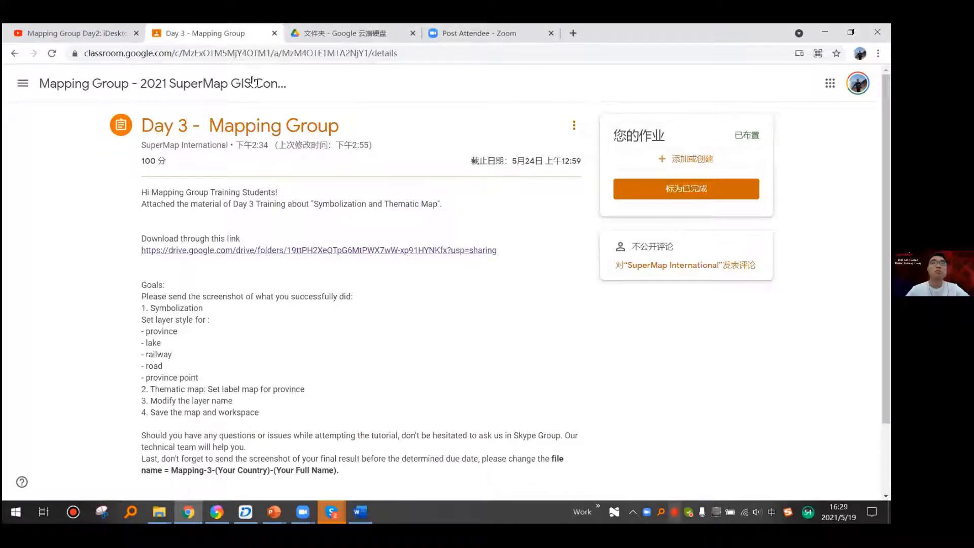
pyautogui.click(350, 250)
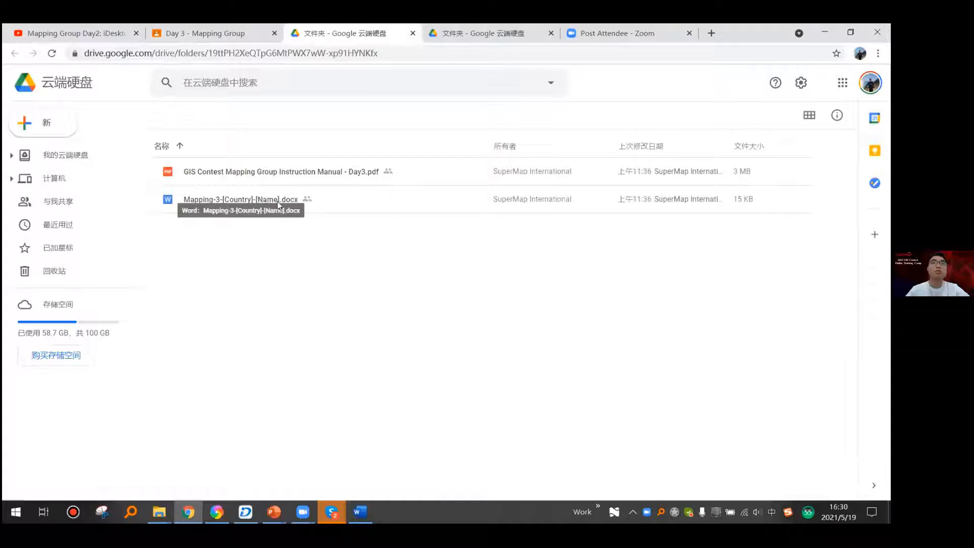
pyautogui.hotkey('ctrl', 'shift', 'Tab')
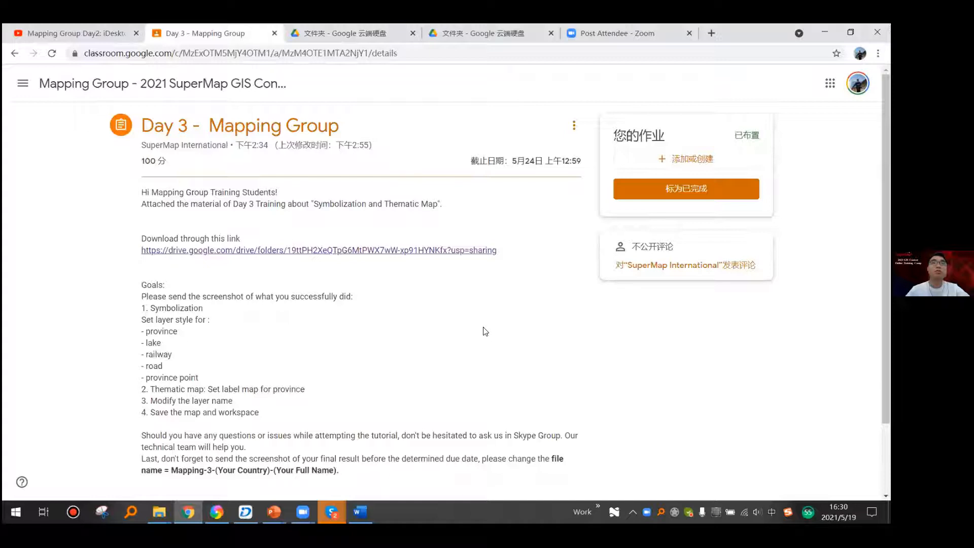
# - Return to the PowerPoint slide show and advance from the Sample slide to the Skype Group and Homework Submission QR codes
pyautogui.hotkey('alt', 'Tab')
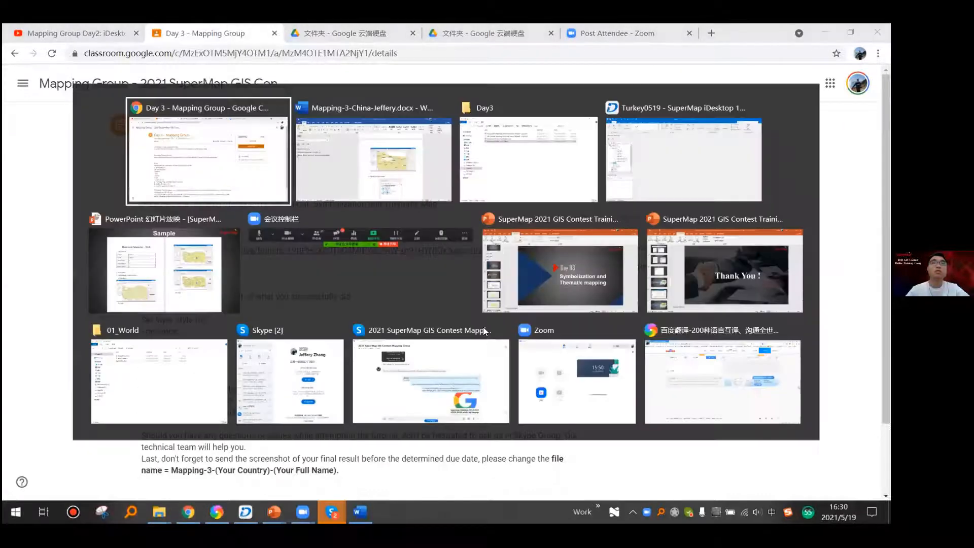
pyautogui.hotkey('alt', 'Tab')
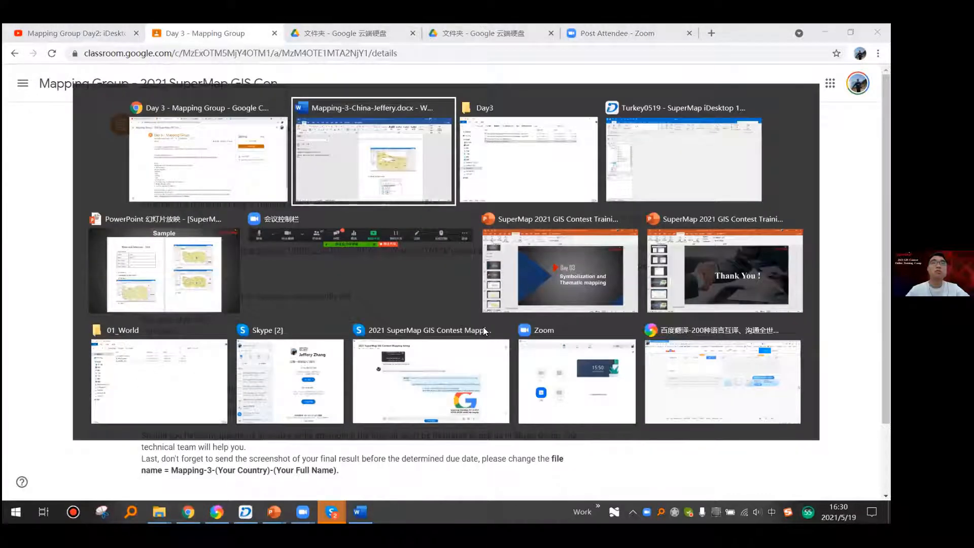
pyautogui.hotkey('alt', 'Tab')
pyautogui.hotkey('alt', 'Tab')
pyautogui.hotkey('alt', 'Tab')
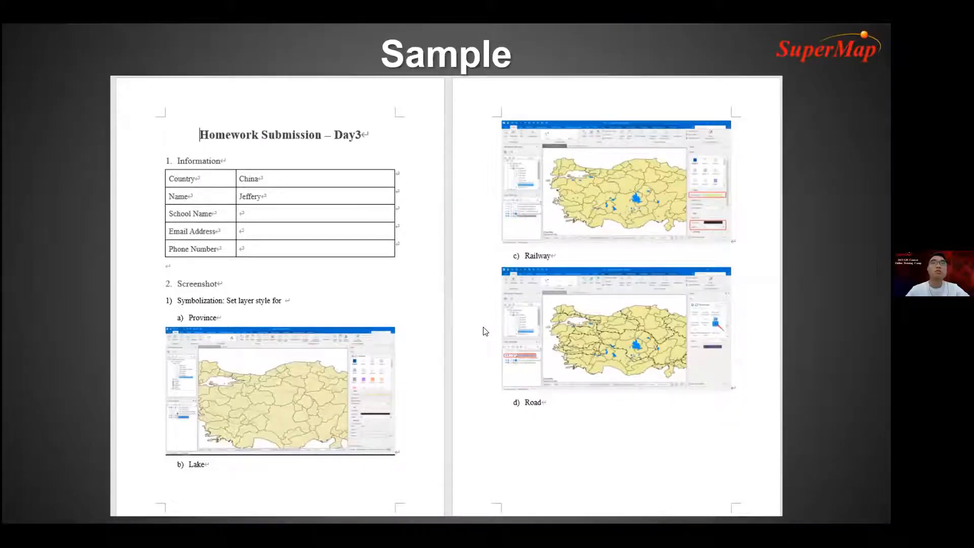
pyautogui.click(483, 327)
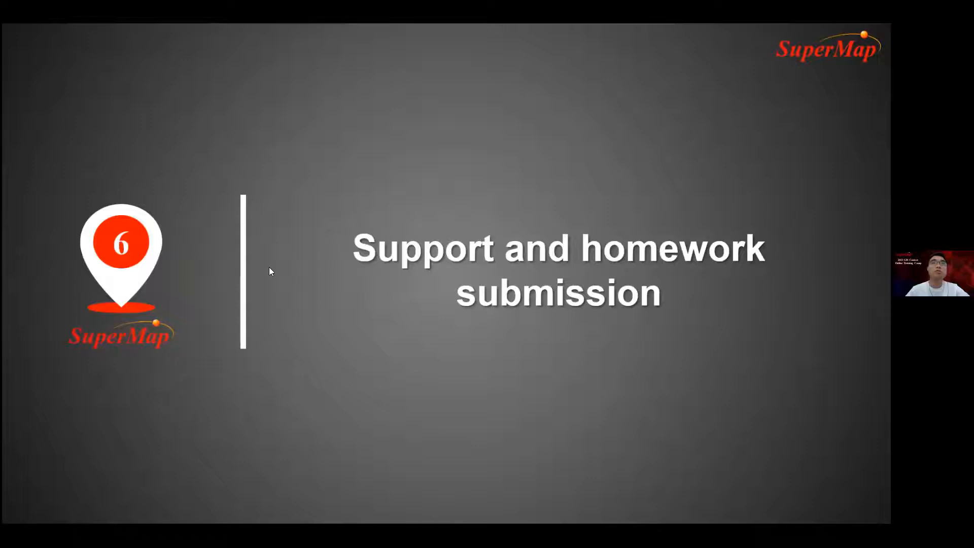
pyautogui.click(461, 189)
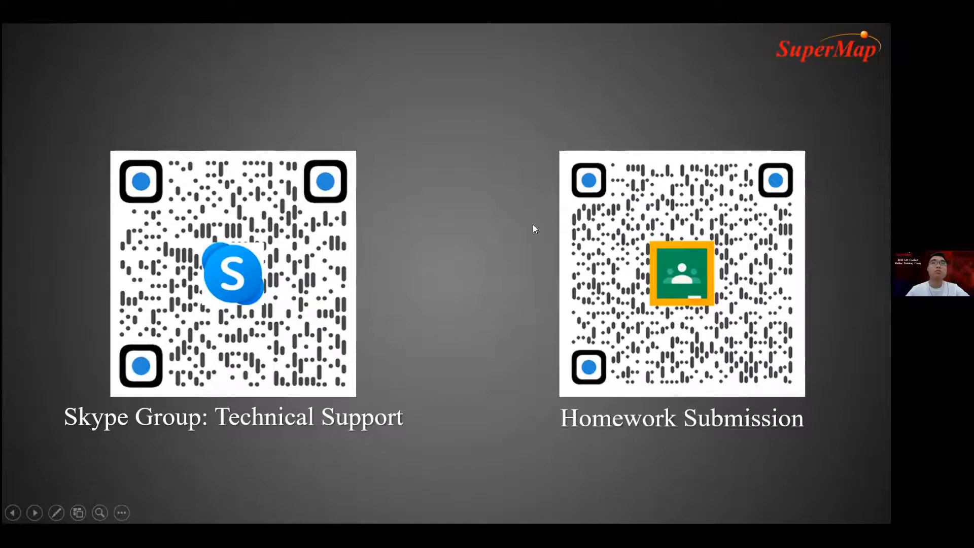
# - Switch to Chrome, attach the Mapping-4-China Word document from the computer to the Day 3 - Mapping Group assignment and submit it
pyautogui.hotkey('alt', 'Tab')
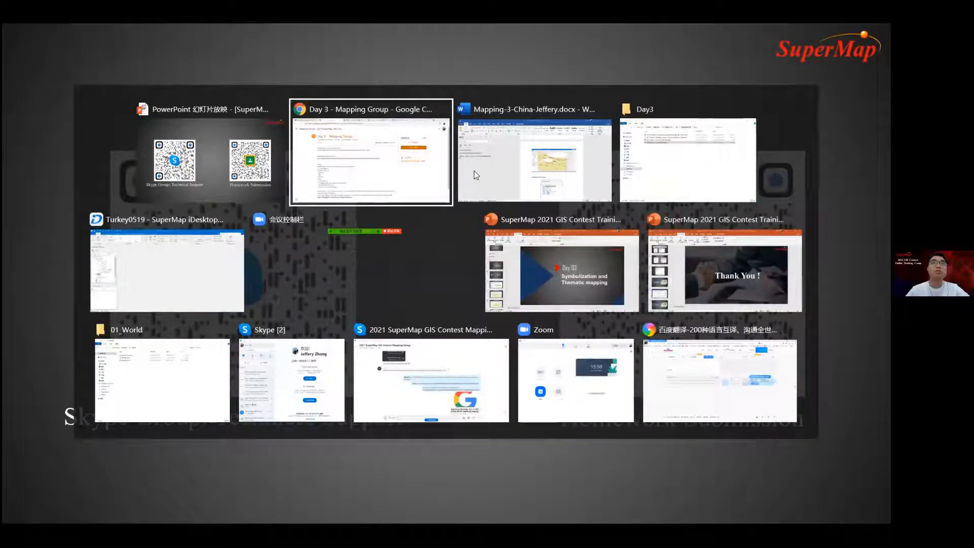
pyautogui.click(317, 158)
pyautogui.click(675, 159)
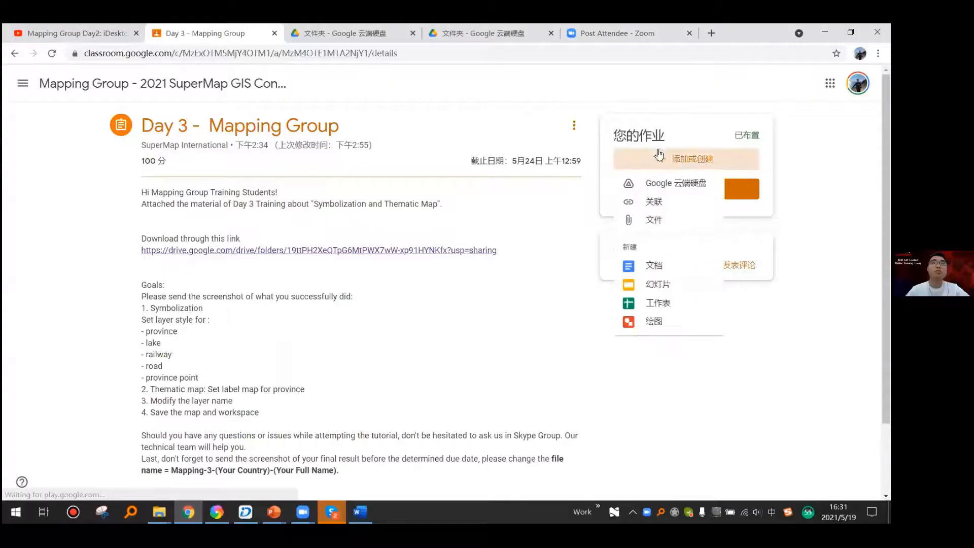
pyautogui.click(654, 220)
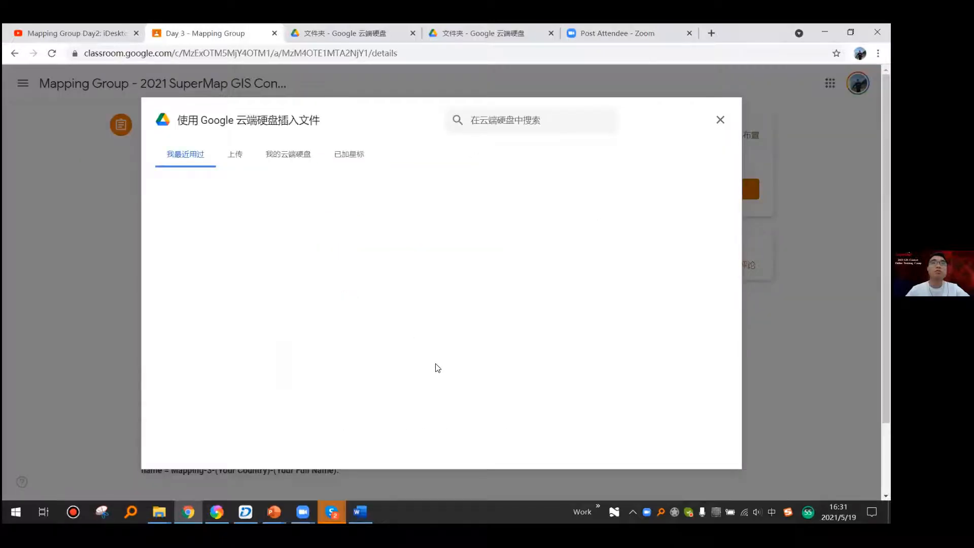
pyautogui.click(445, 356)
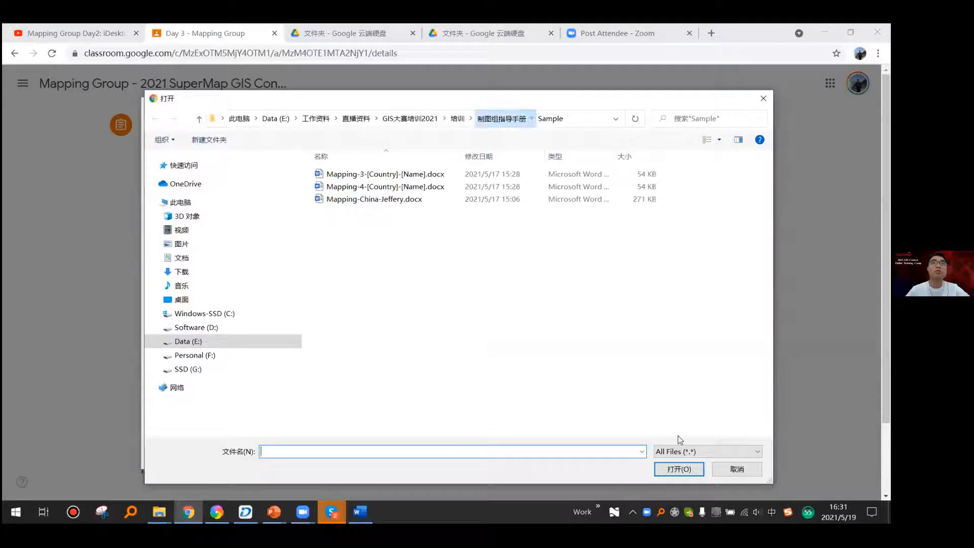
pyautogui.click(679, 465)
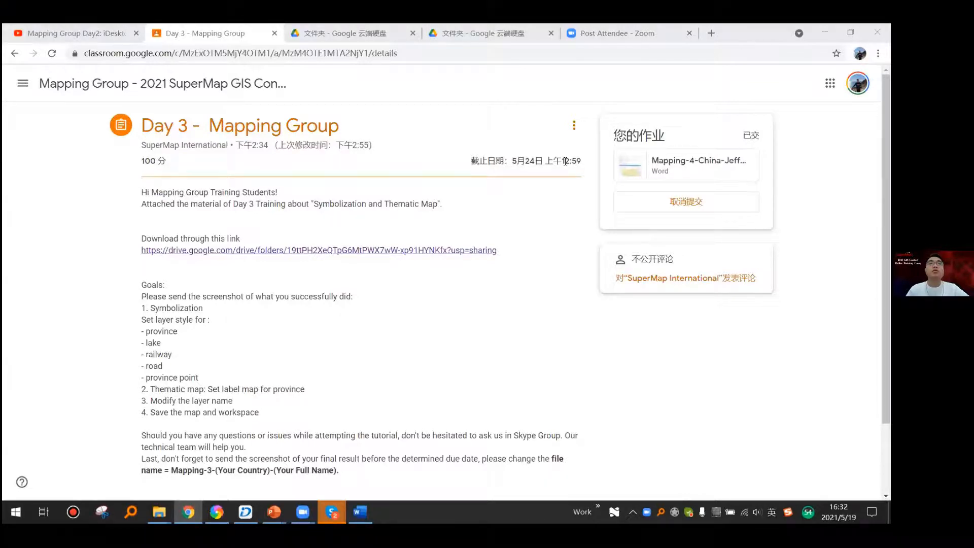
# - Switch to SuperMap iDesktop, view the workspace's marker and fill symbol libraries and close their selectors
pyautogui.moveTo(246, 512)
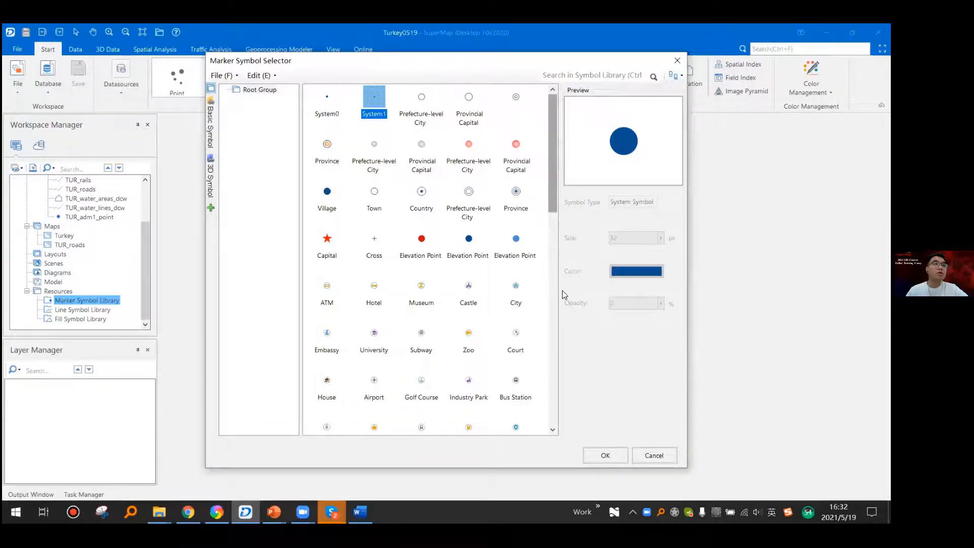
pyautogui.click(677, 60)
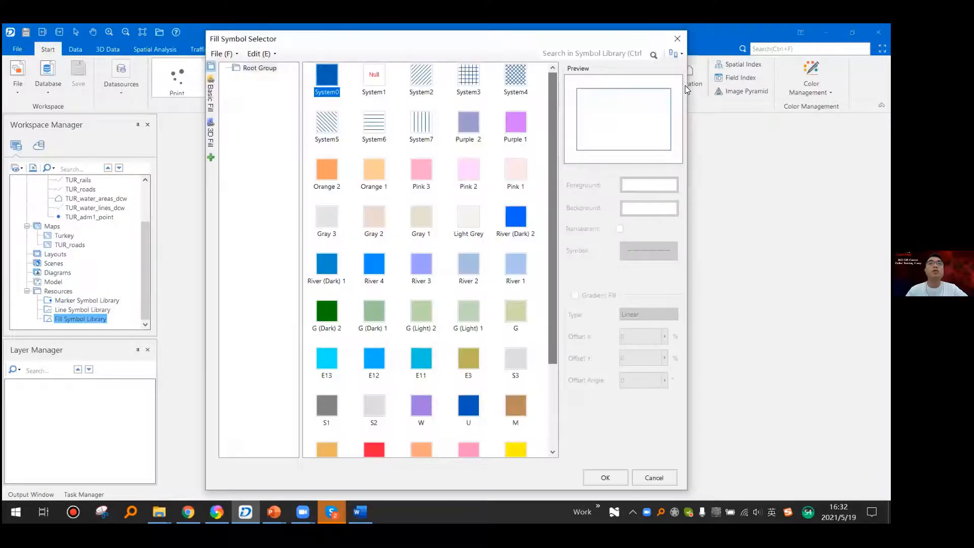
pyautogui.click(677, 39)
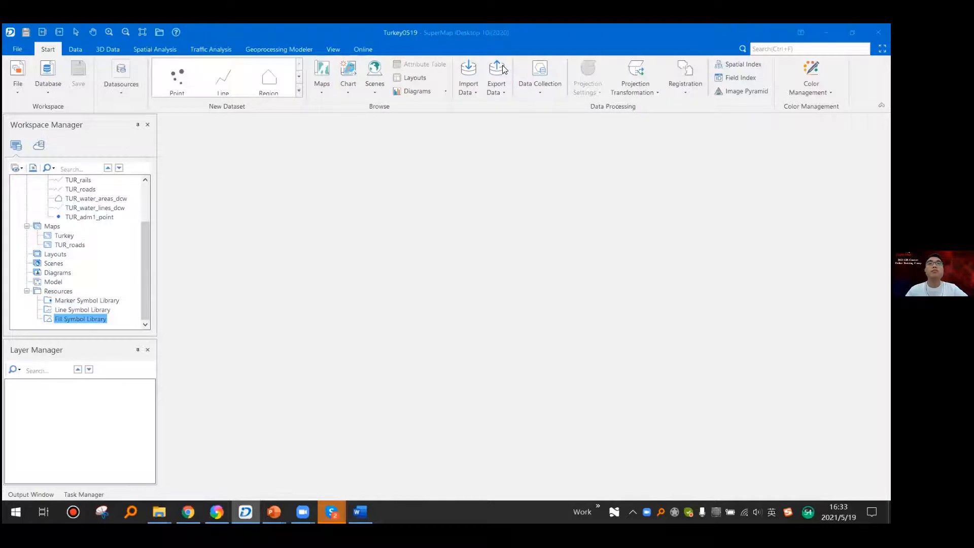
pyautogui.click(586, 49)
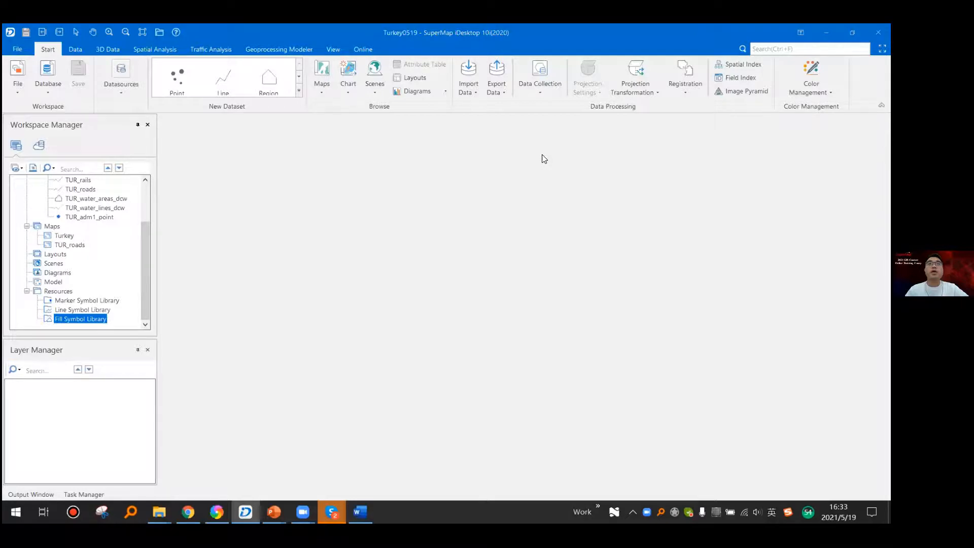
# - Switch to Chrome and open the SuperMap GIS Contest site from the Work bookmarks in a new tab
pyautogui.moveTo(195, 507)
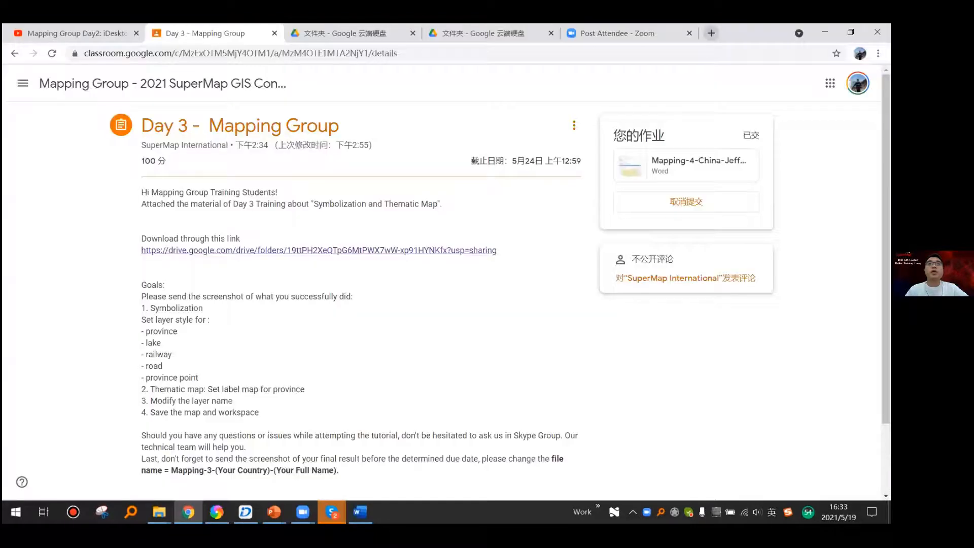
pyautogui.hotkey('ctrl', 't')
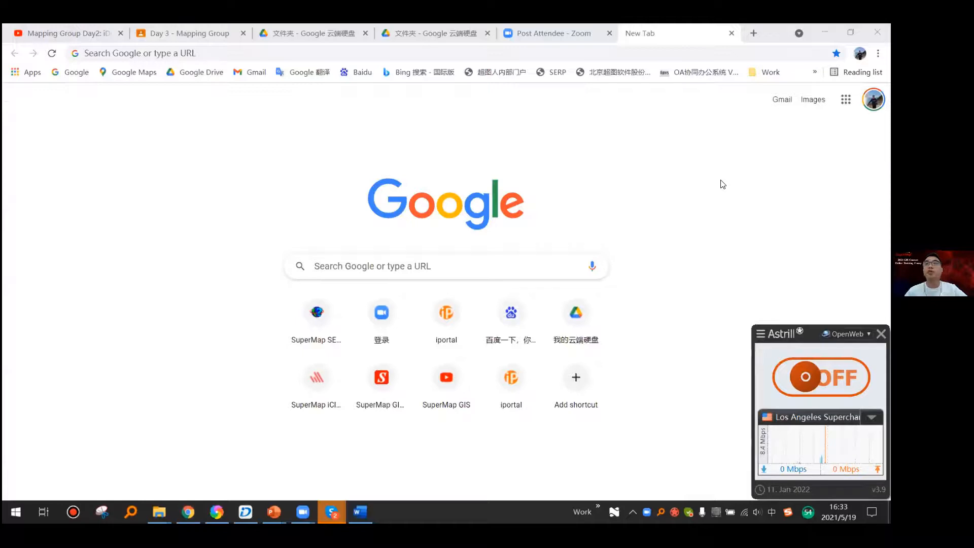
pyautogui.click(765, 72)
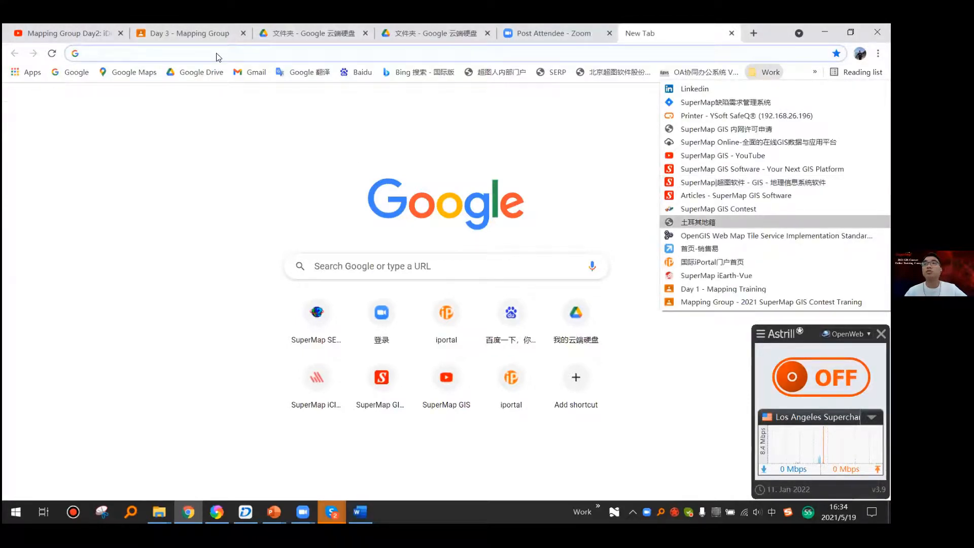
pyautogui.press('Up')
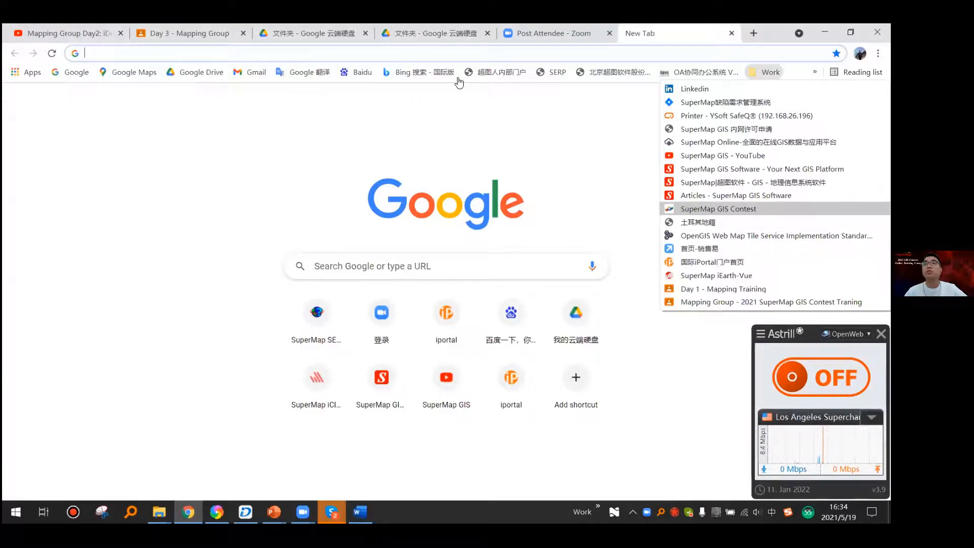
pyautogui.press('Return')
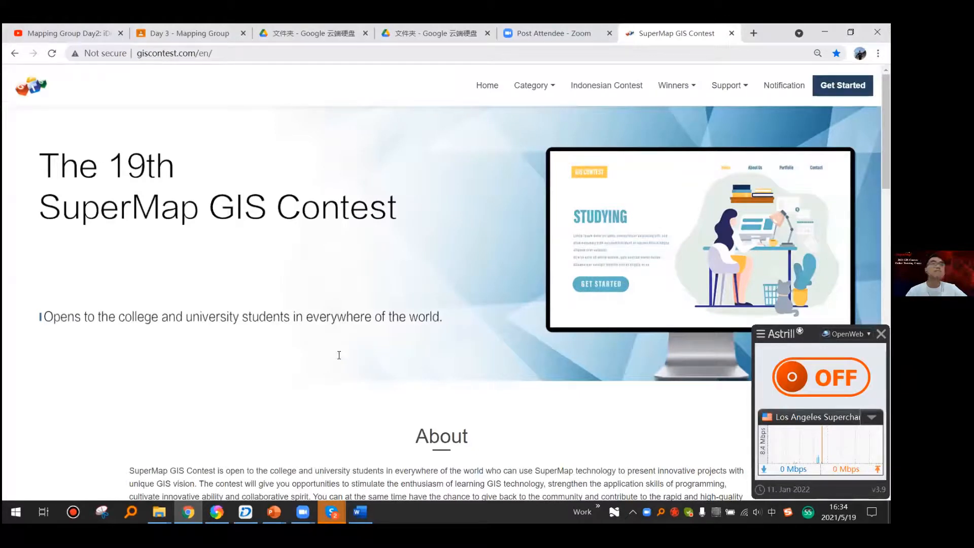
# - Review the process reference and submission requirements on the contest's Mapping category page and return to the PowerPoint slide show
pyautogui.hotkey('ctrl', 'l')
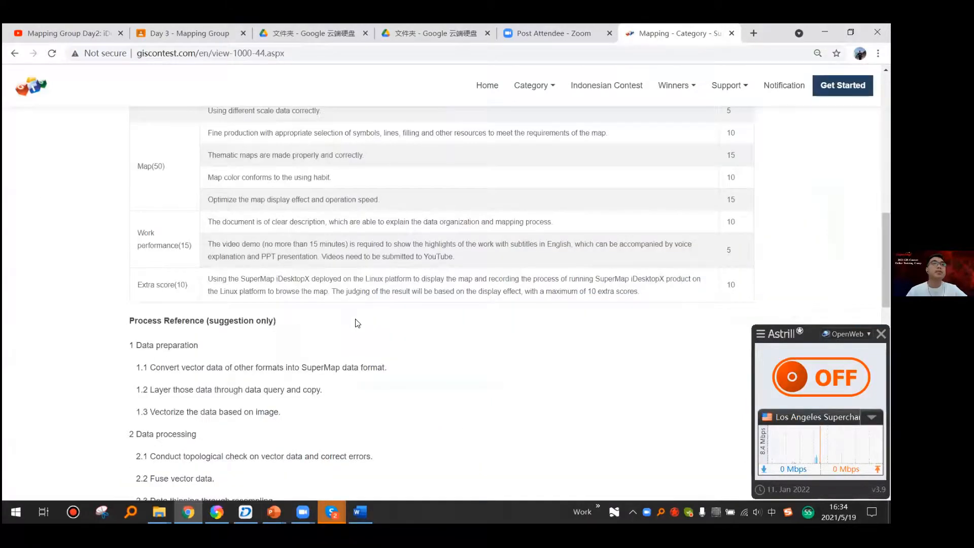
pyautogui.scroll(-12, 358, 323)
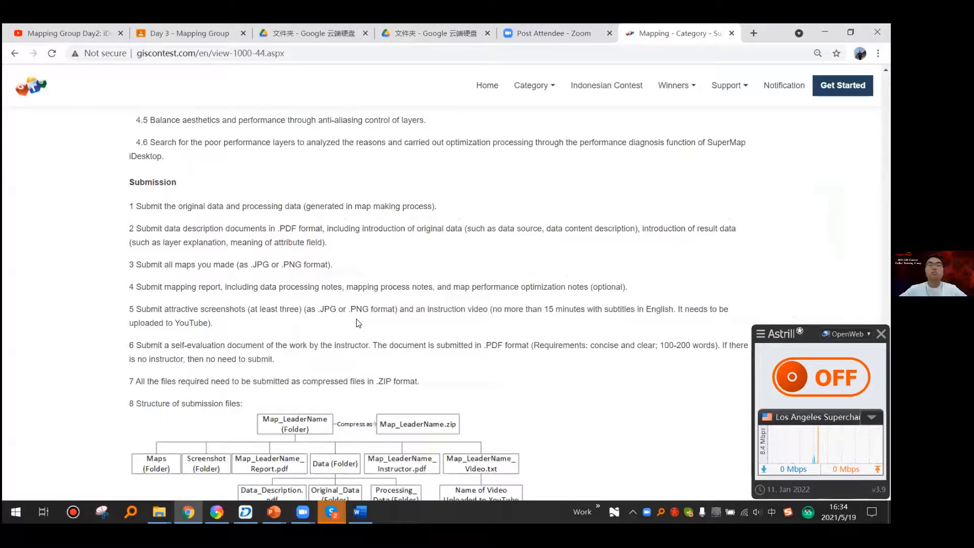
pyautogui.scroll(5, 358, 323)
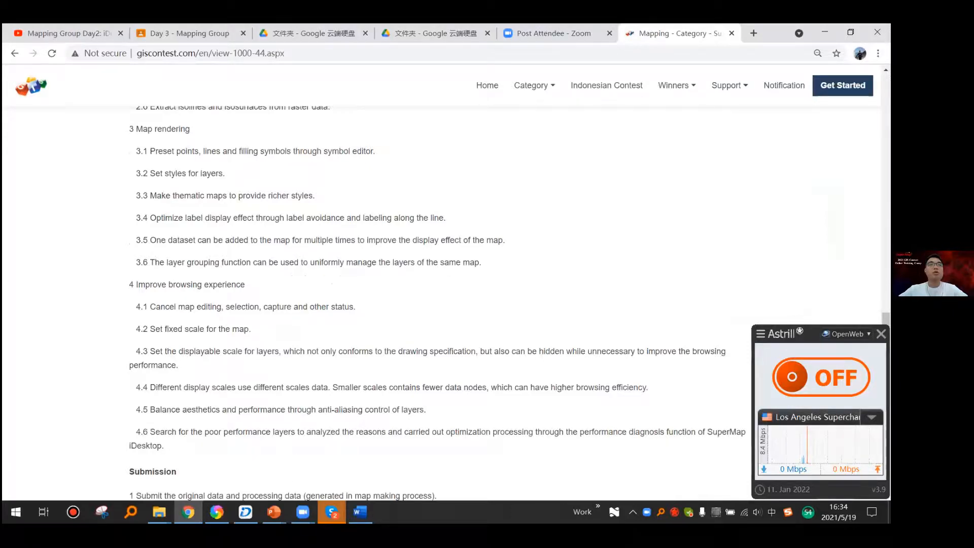
pyautogui.click(274, 512)
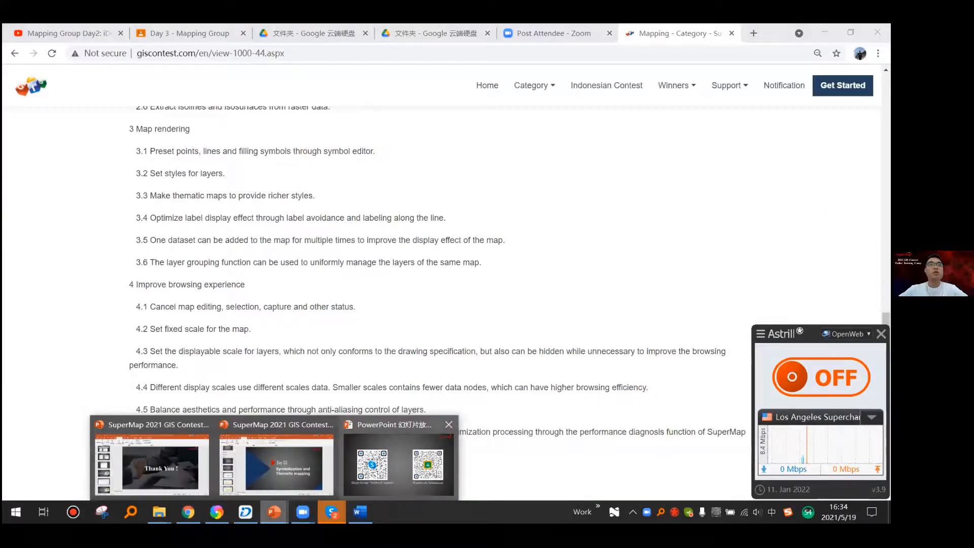
pyautogui.click(397, 463)
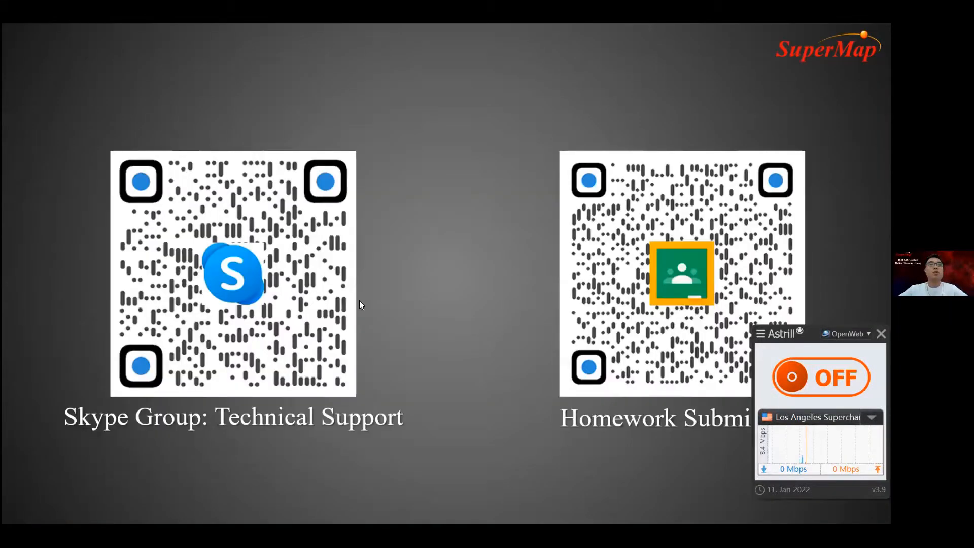